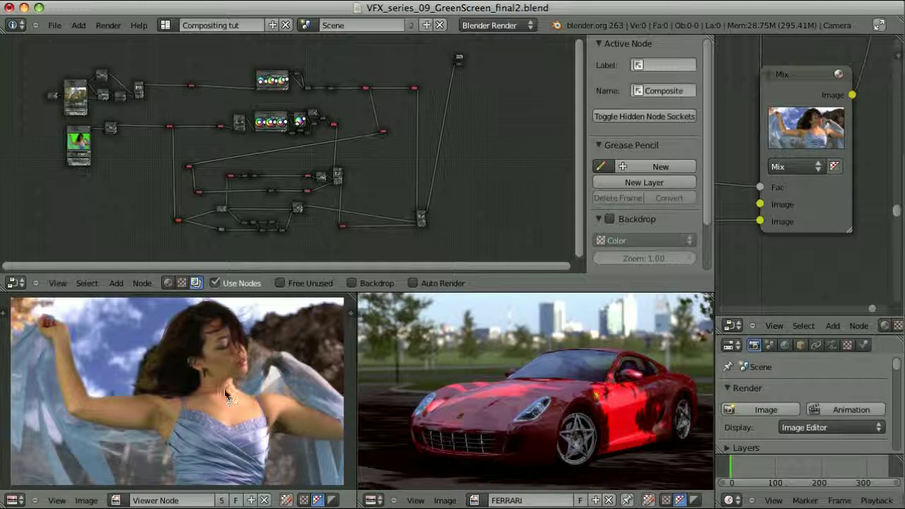
Step: Preview the raw green-screen footage, then the mountain background footage, in the Viewer
left_click(110, 127, "ctrl+shift")
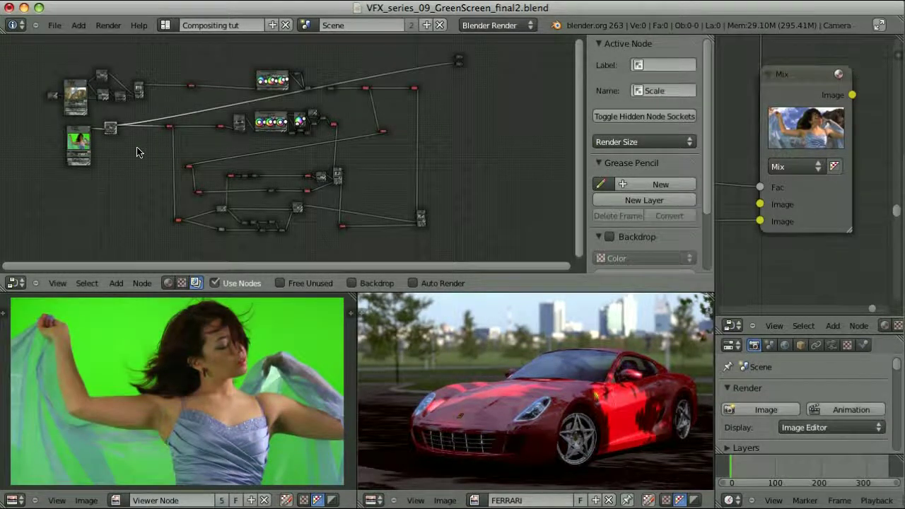
left_click(139, 87, "ctrl+shift")
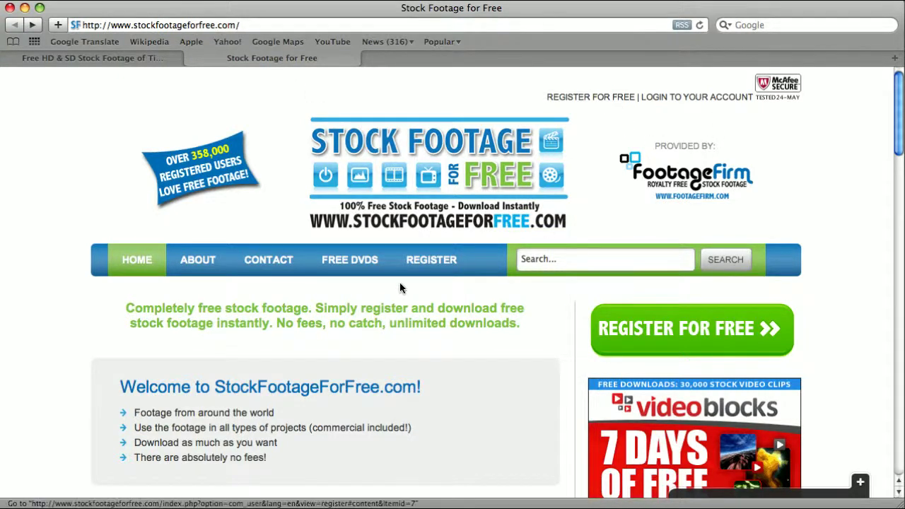
Step: Browse Nature & Animals to the Time-lapse Rockies clip and open its HD download
scroll(390, 355, "down", 1)
scroll(390, 356, "down", 10)
left_click(231, 332)
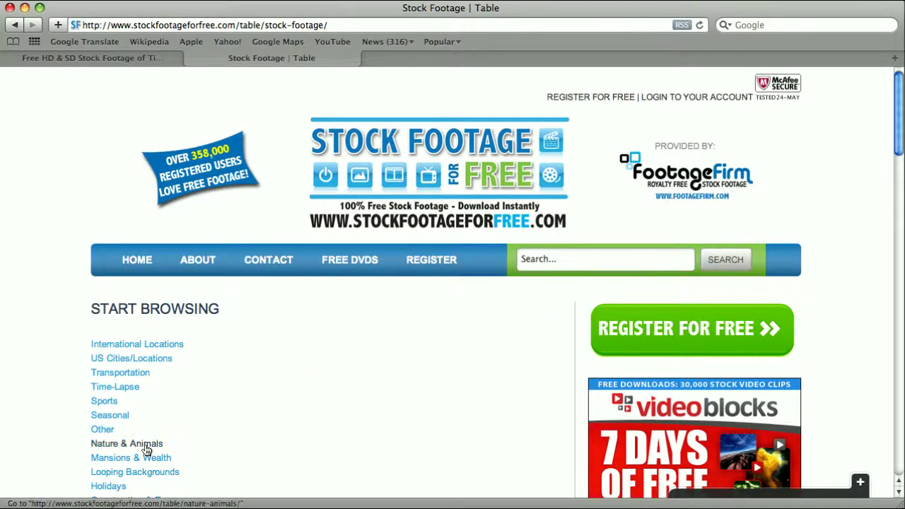
left_click(146, 446)
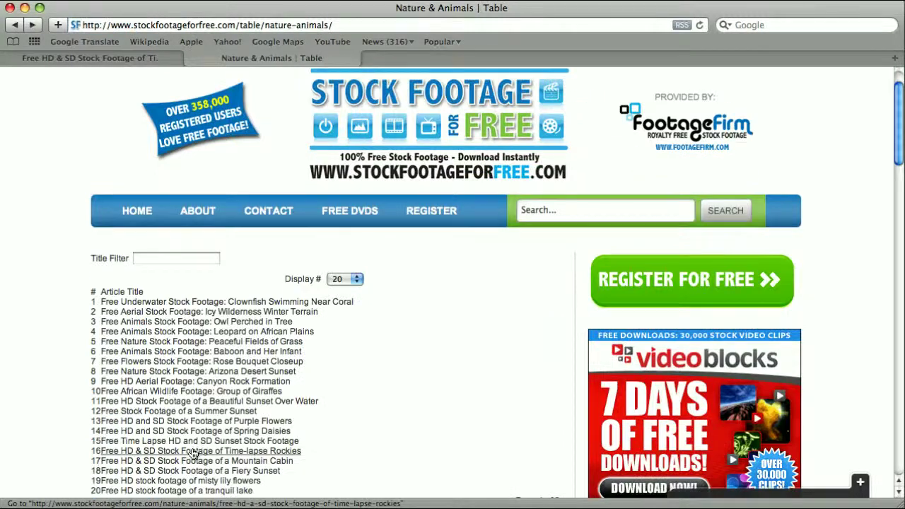
left_click(239, 452)
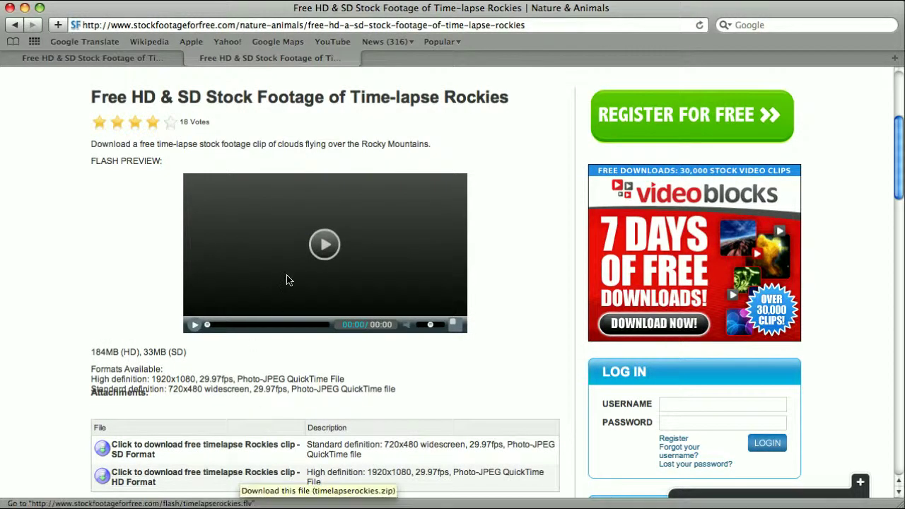
left_click(240, 475)
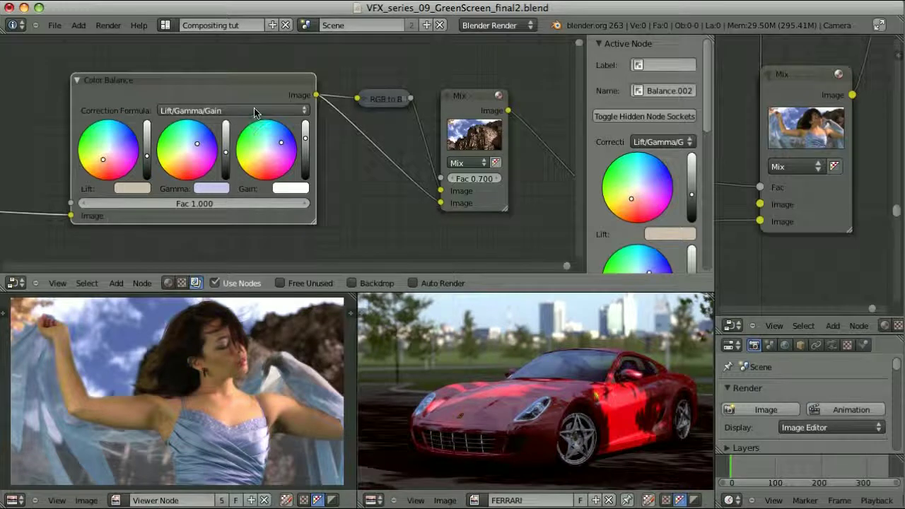
Step: Preview the greyscale cliff, the colour-balanced cliff, the cliff Mix, then the final woman composite
left_click(477, 100)
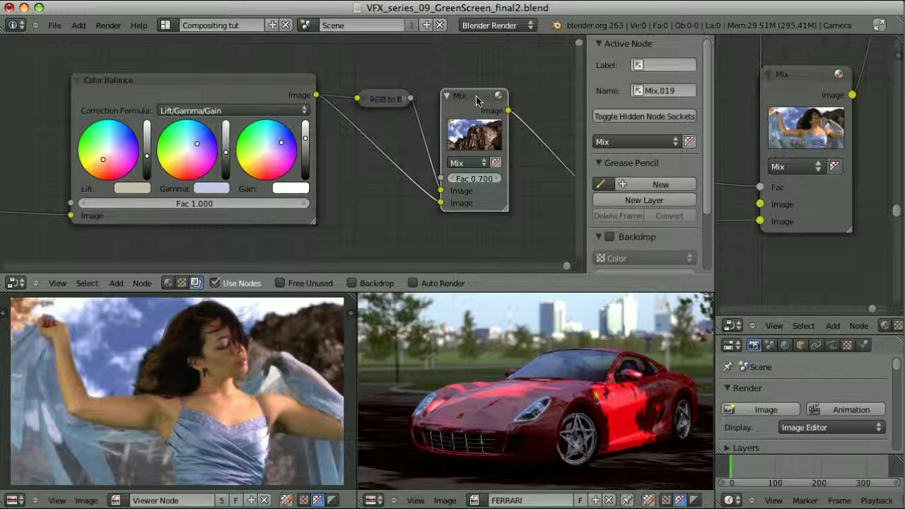
left_click(376, 104)
left_click(376, 104, "ctrl+shift")
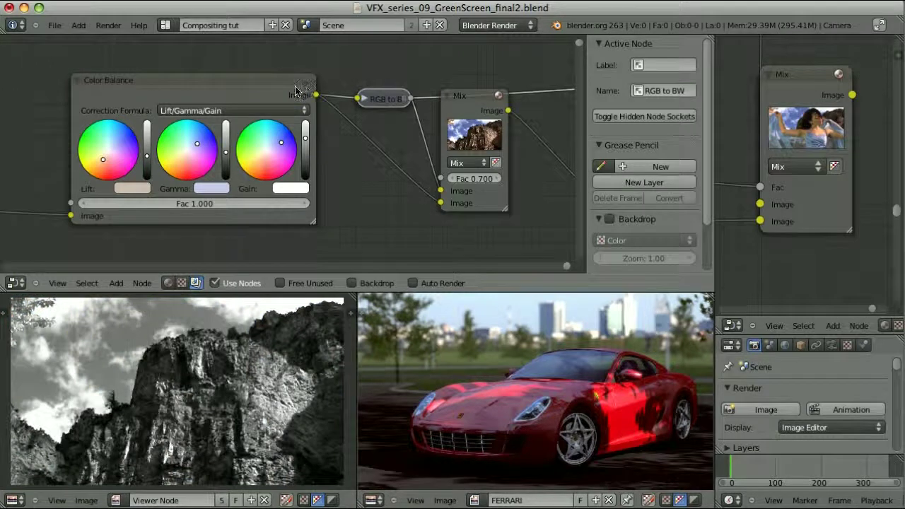
left_click(295, 91, "ctrl+shift")
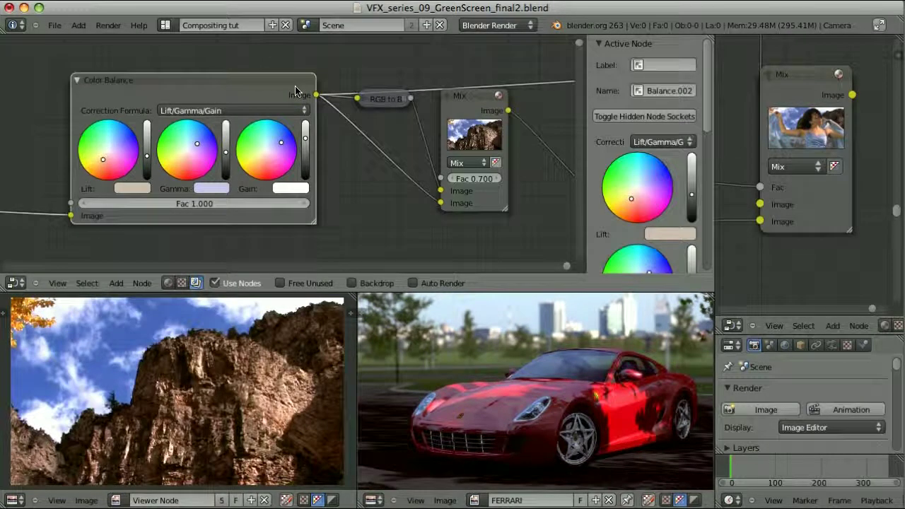
left_click(494, 193, "ctrl+shift")
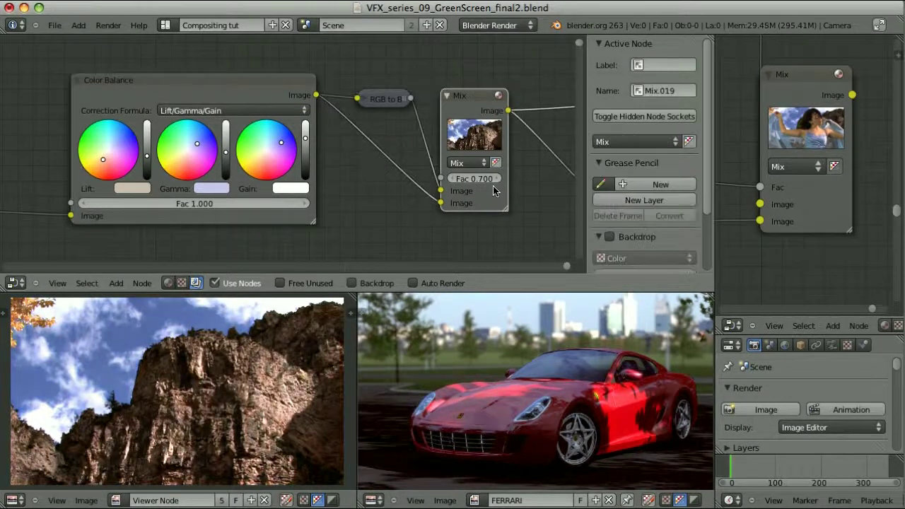
left_click(808, 85, "ctrl+shift")
Step: Enlarge the FERRARI render to fill the window and pan across its node network
key("ctrl+Up")
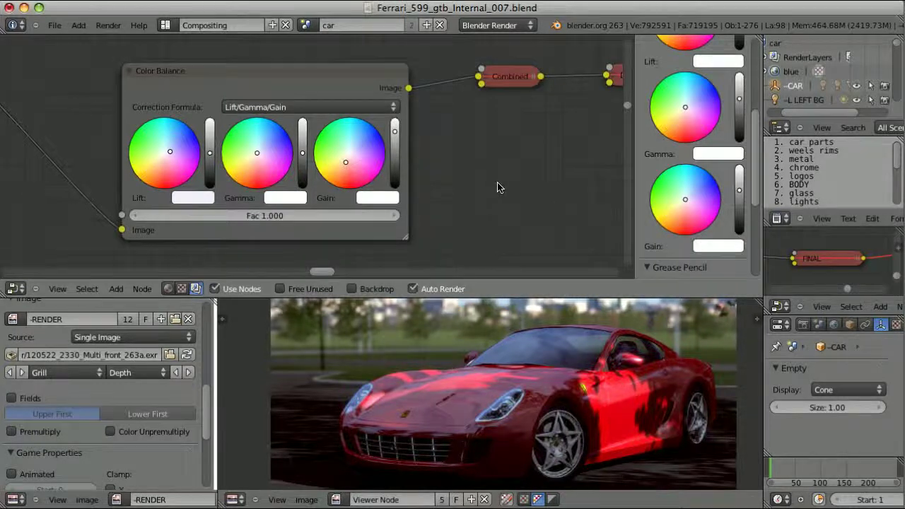
scroll(497, 187, "down", 8)
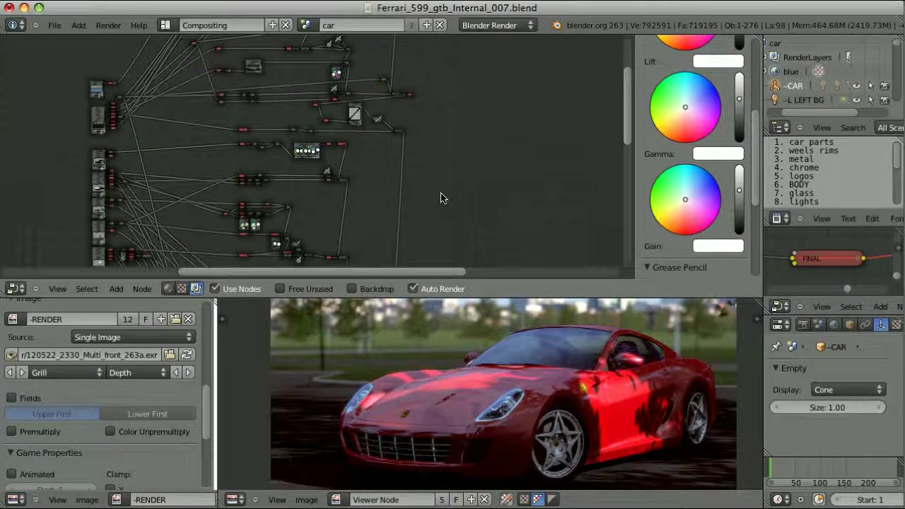
middle_click_drag(438, 199, 459, 150)
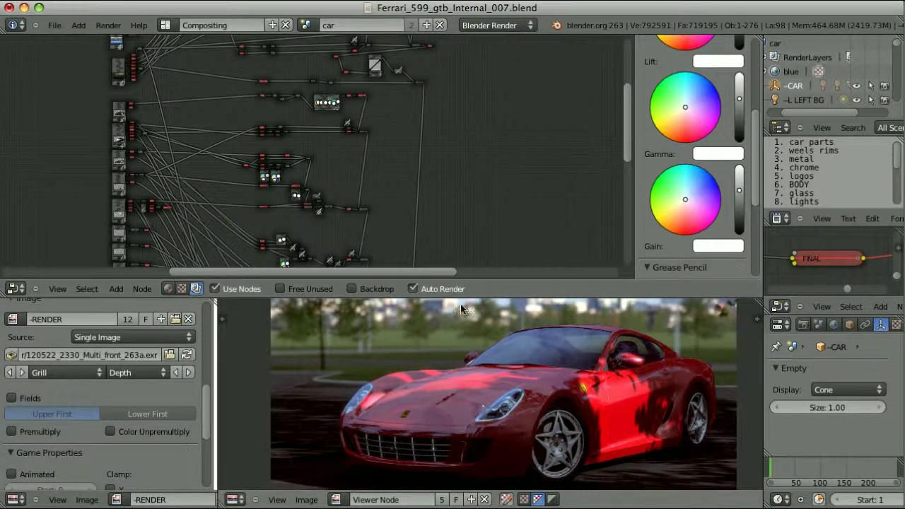
Step: Maximize the node editor and pan and zoom through the node network
key("ctrl+Up")
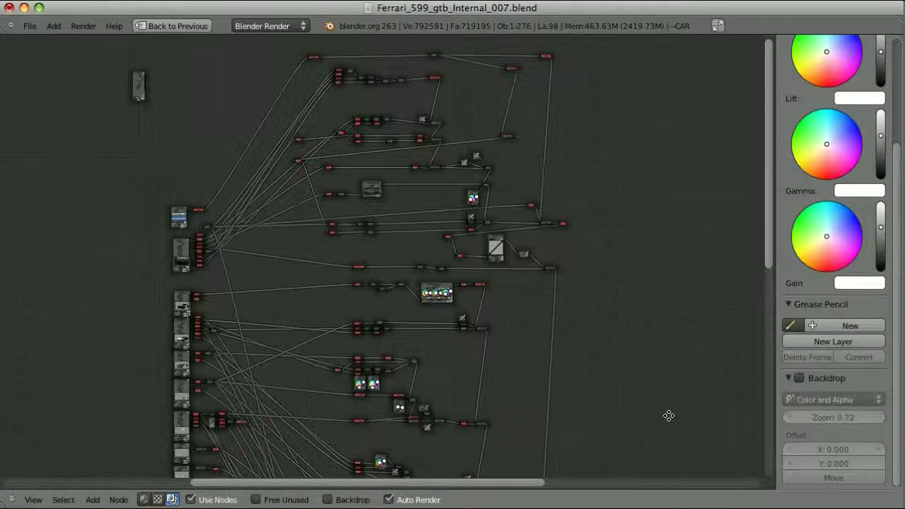
middle_click_drag(669, 417, 651, 163)
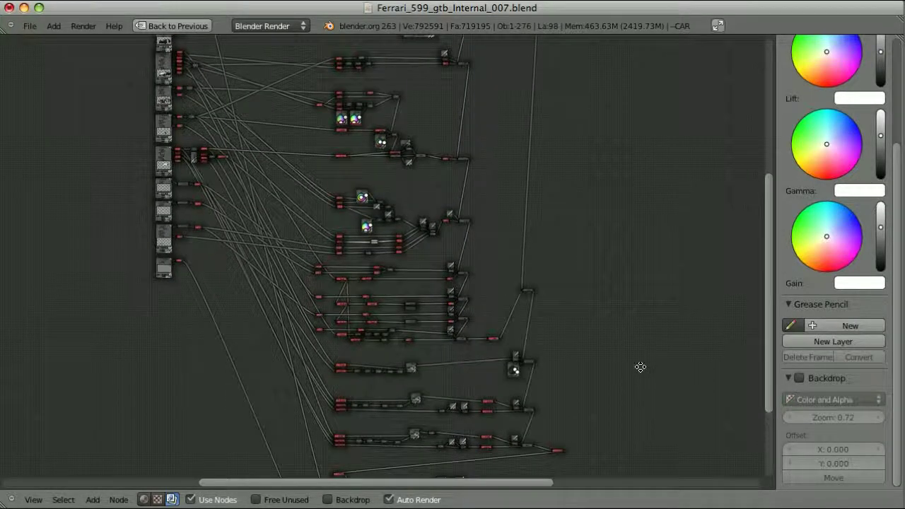
middle_click_drag(638, 366, 629, 323)
scroll(629, 323, "up", 2)
scroll(632, 325, "up", 2)
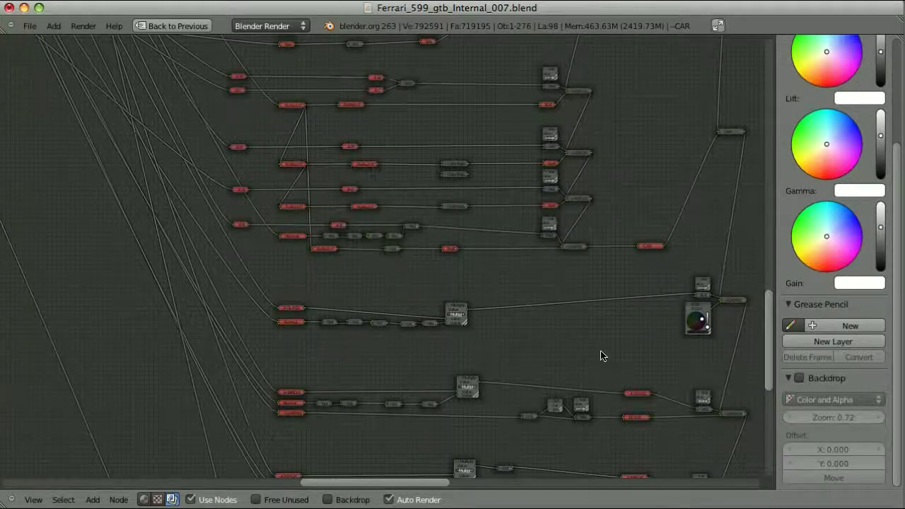
middle_click_drag(602, 356, 514, 293)
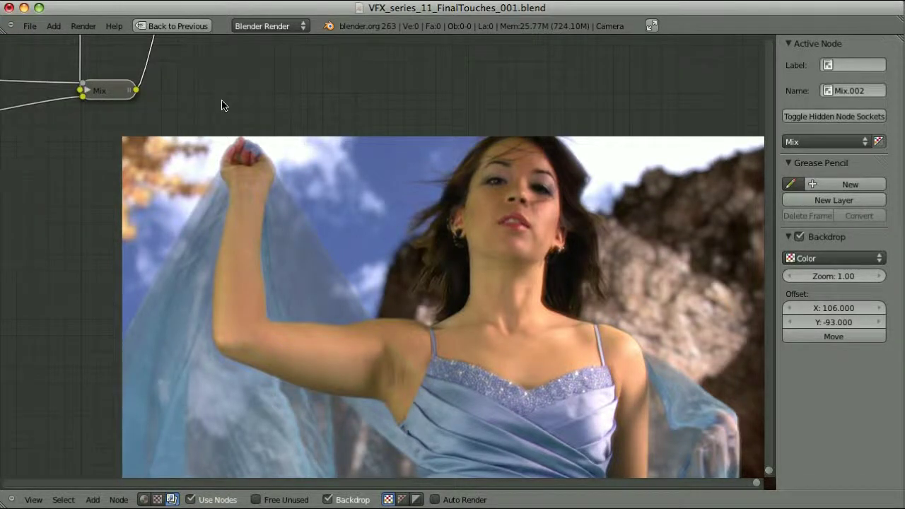
Step: Add an RGB to BW node attached to the existing Mix node's output
key("shift+a")
mouse_move(217, 174)
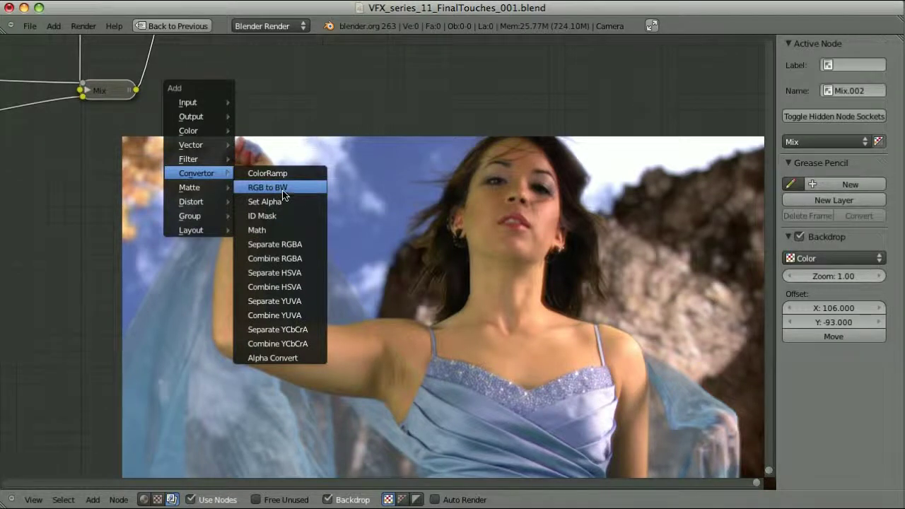
left_click(269, 187)
left_click(306, 142)
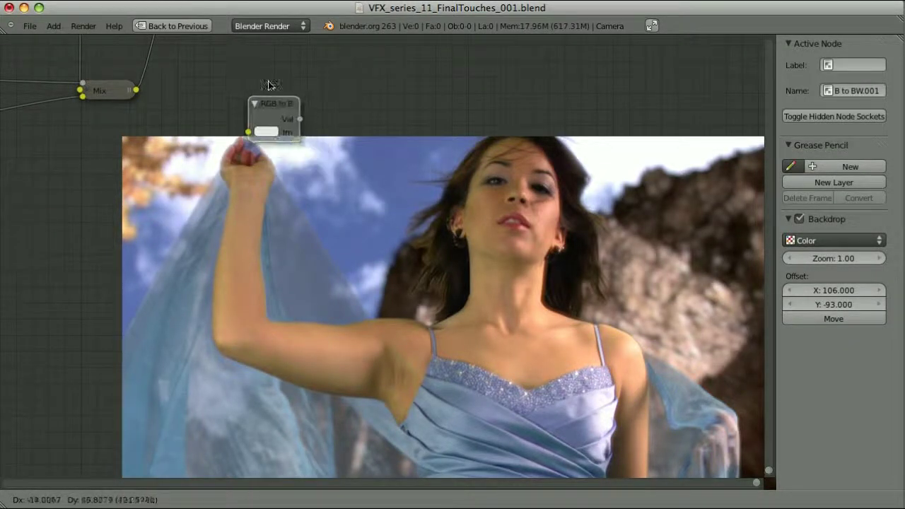
left_click(219, 51)
left_click(105, 92)
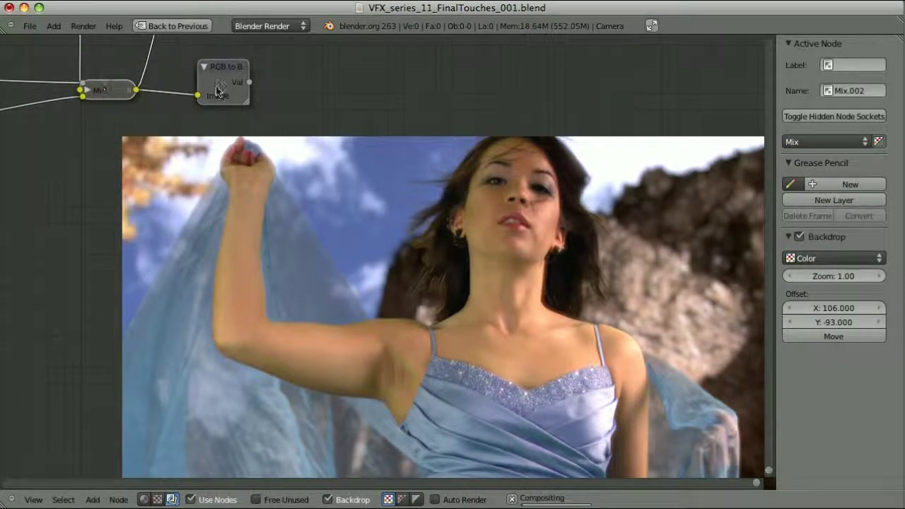
Step: Add a new Mix node fed by the greyscale value and the original composite
key("shift+a")
mouse_move(322, 103)
mouse_move(290, 80)
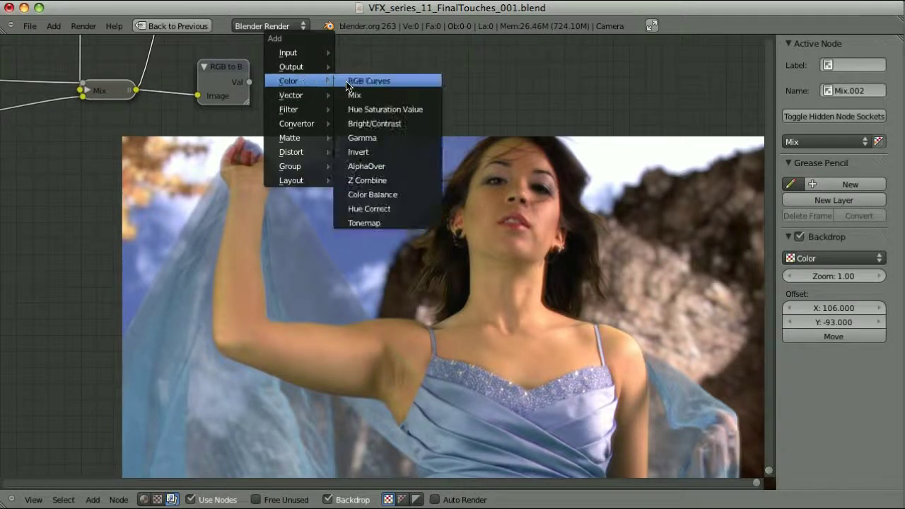
left_click(384, 93)
left_click(408, 68)
left_click_drag(408, 68, 335, 78)
left_click_drag(249, 82, 311, 170)
left_click_drag(137, 90, 311, 183)
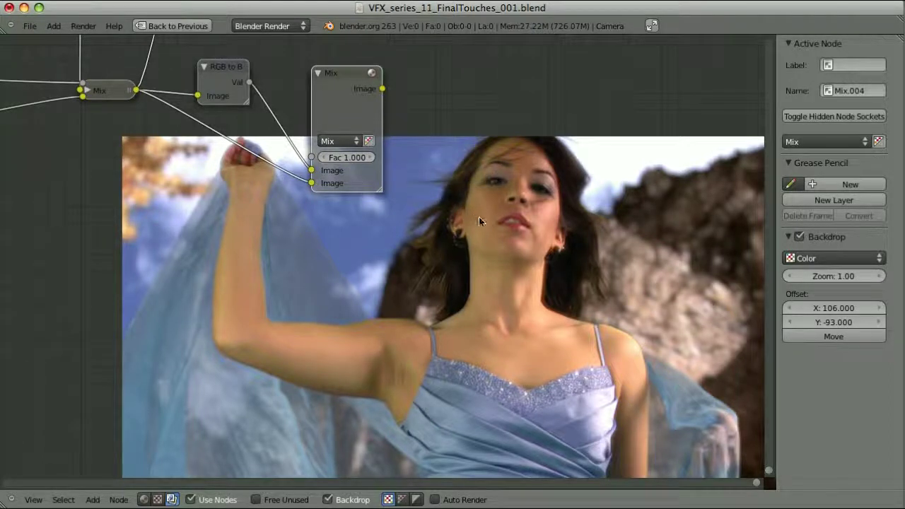
Step: Set the new Mix node's Fac to 0.700 and collapse the nodes
left_click(353, 159)
type("1.5")
key("Return")
left_click(356, 160)
type("1")
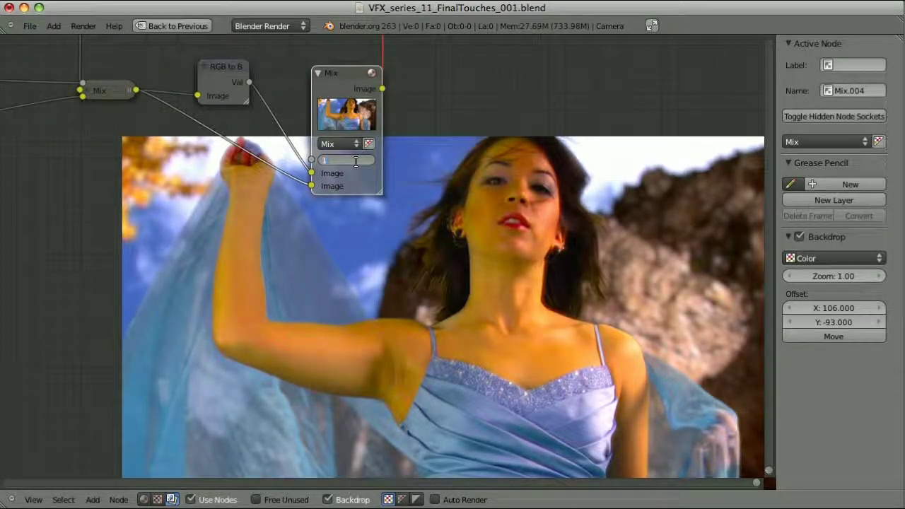
type(".1")
key("Return")
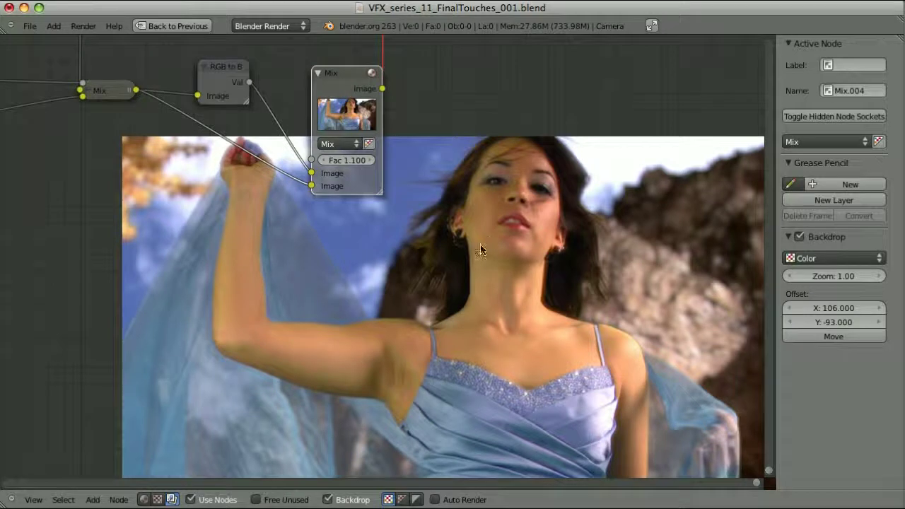
left_click(355, 161)
key("BackSpace")
type(".7")
key("Return")
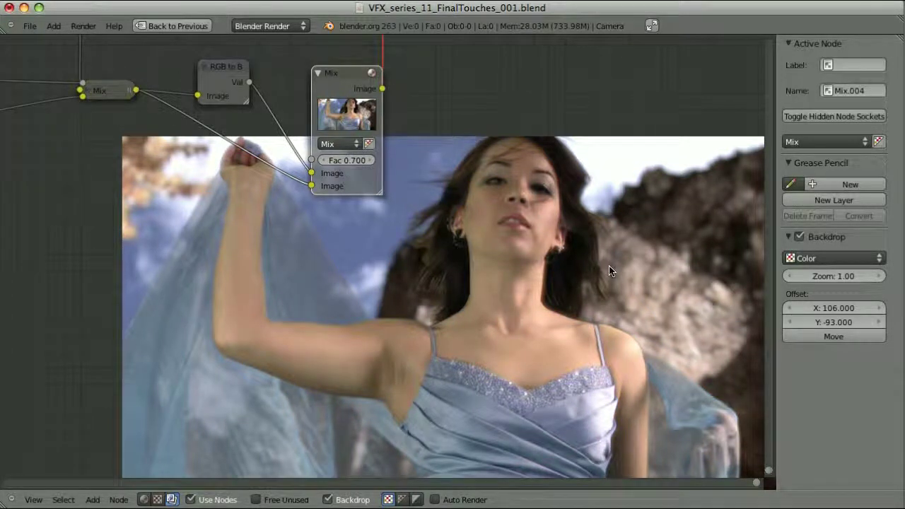
key("h")
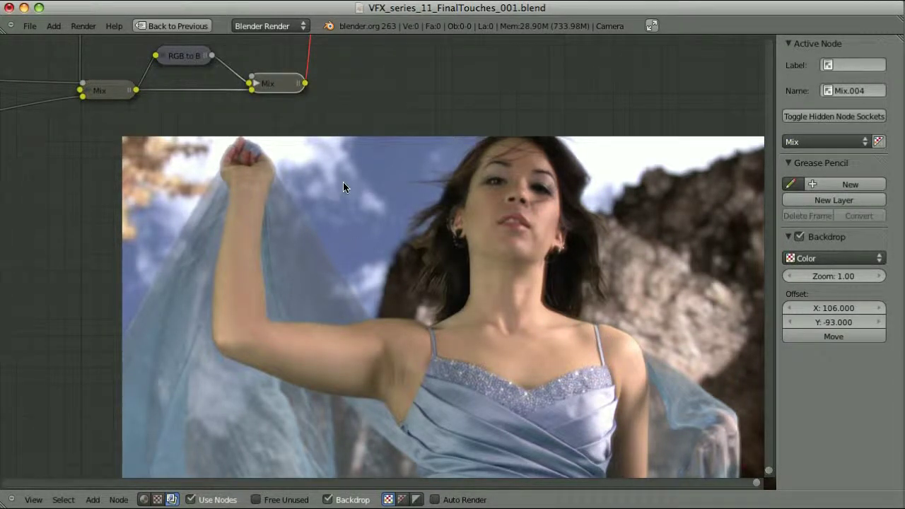
Step: Add a Fog Glow Glare node fed by the Mix output
key("shift+a")
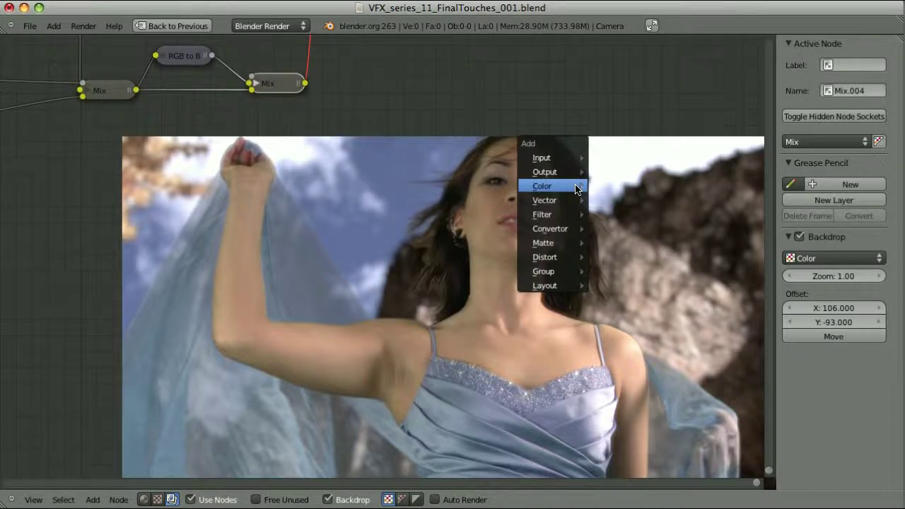
mouse_move(577, 189)
mouse_move(560, 216)
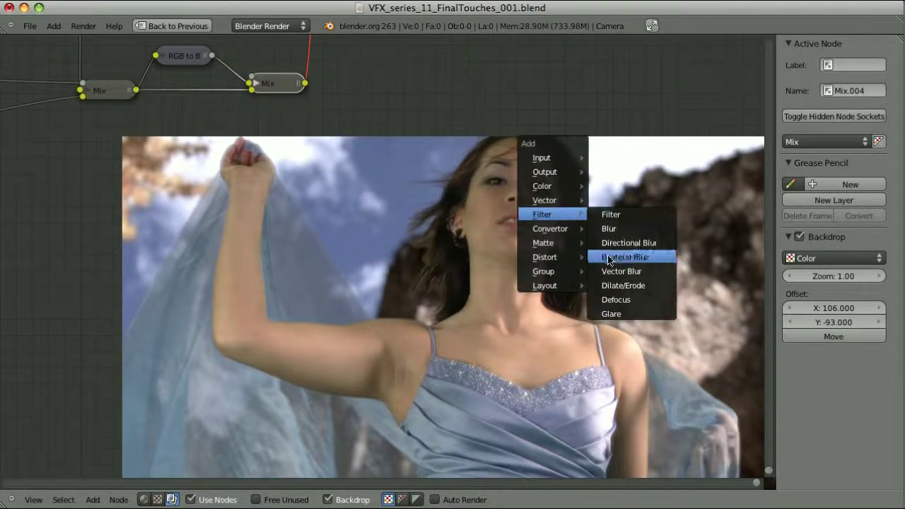
left_click(617, 315)
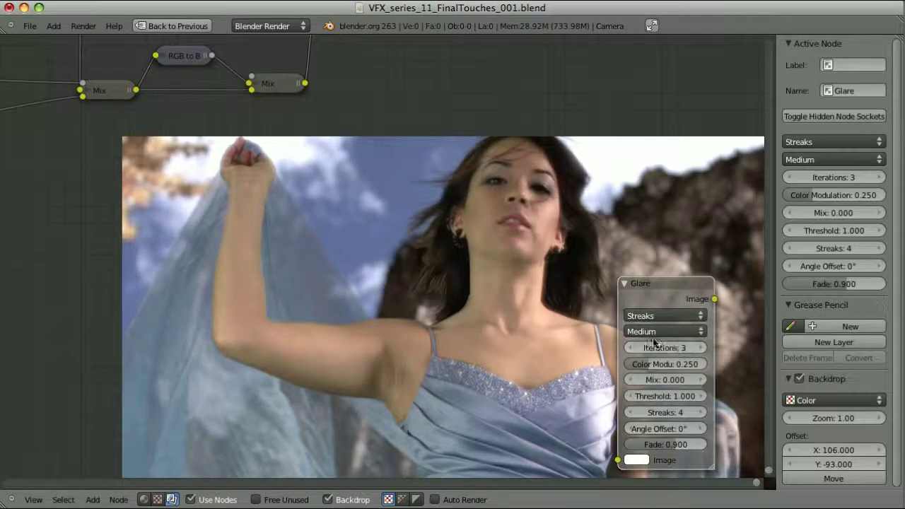
left_click(658, 315)
left_click(657, 275)
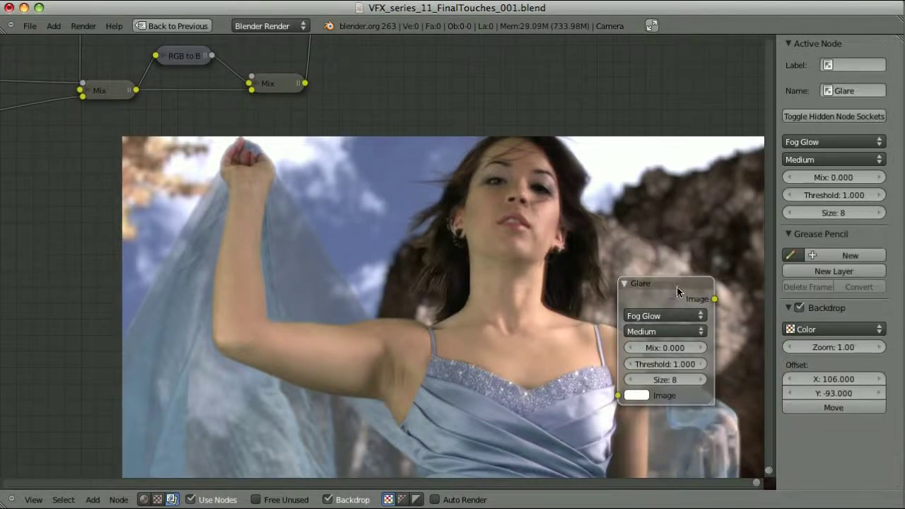
left_click_drag(662, 285, 390, 24)
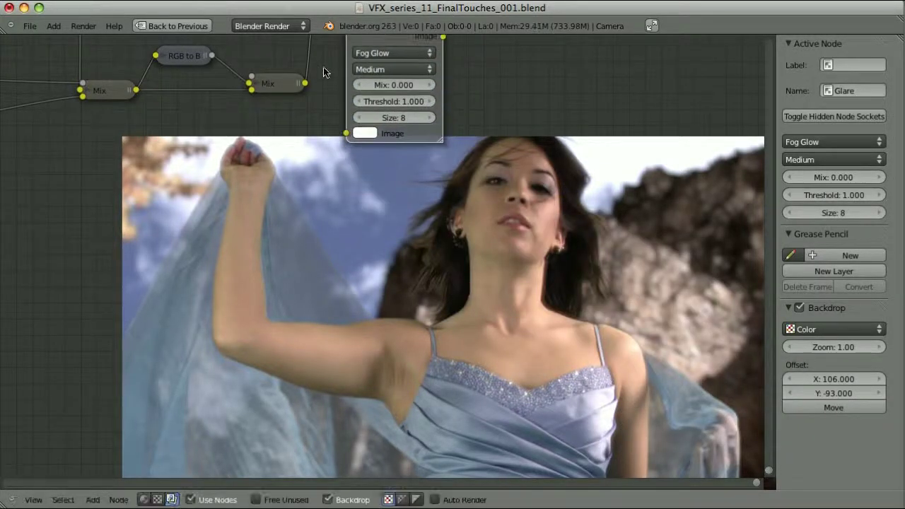
left_click_drag(304, 83, 346, 133)
left_click_drag(398, 37, 392, 59)
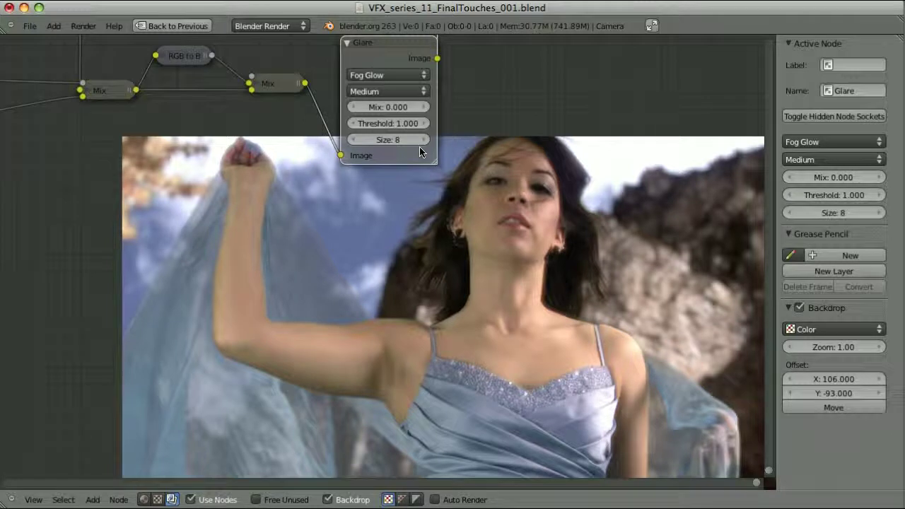
Step: Set the Glare threshold to 0.600, quality to High and size to 9
left_click(411, 125)
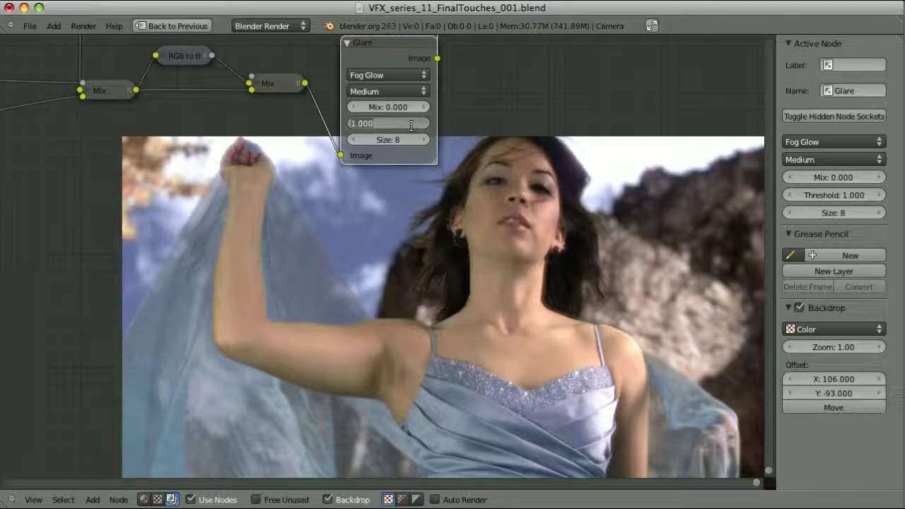
type("0.7")
key("Return")
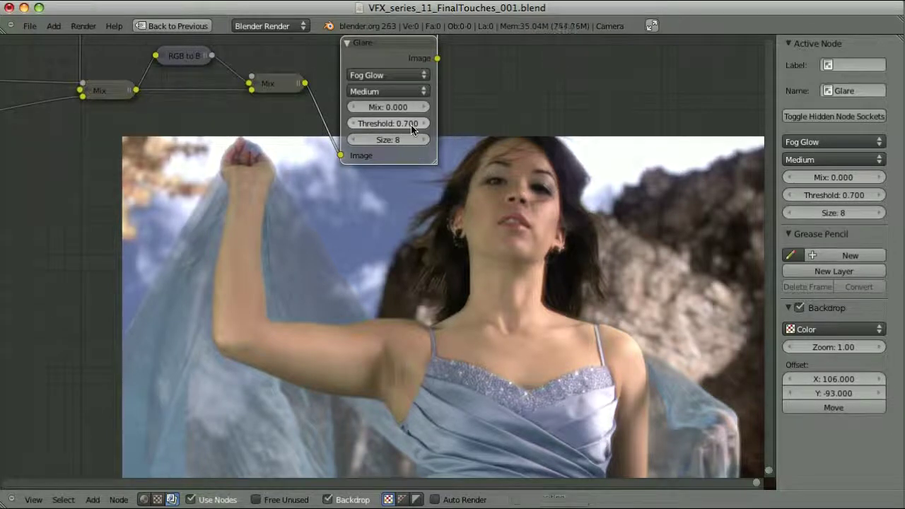
left_click(411, 125)
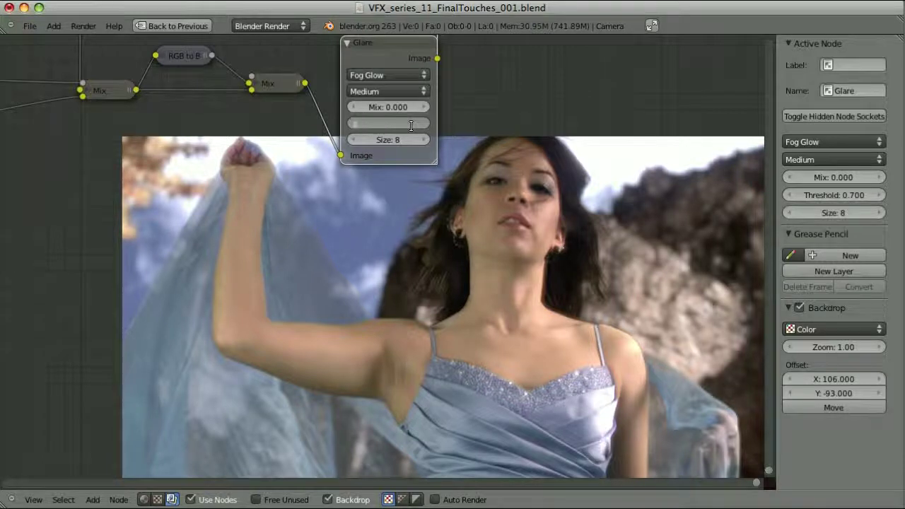
type("0.6")
key("Return")
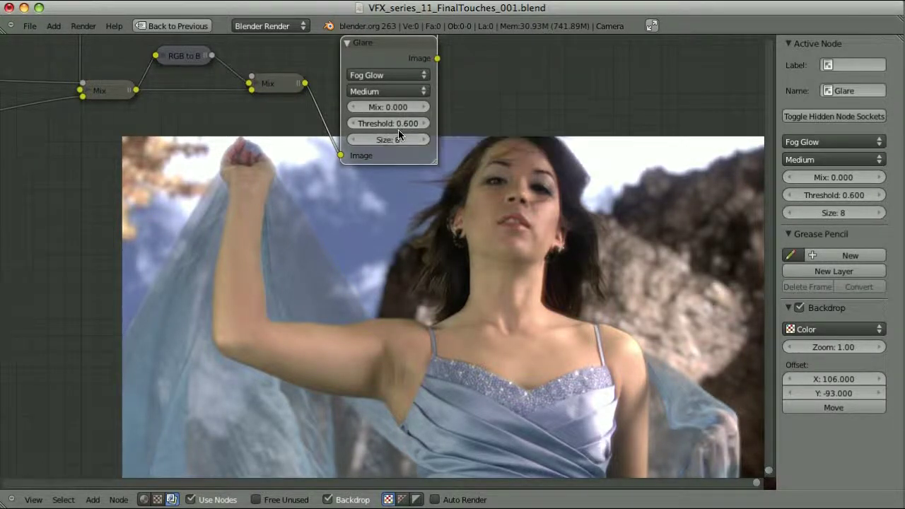
left_click(418, 92)
left_click(389, 78)
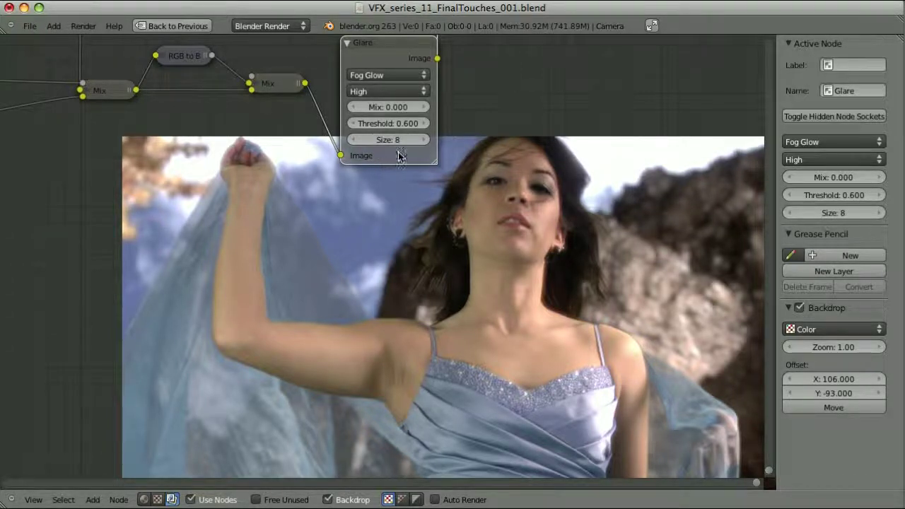
left_click_drag(403, 139, 386, 139)
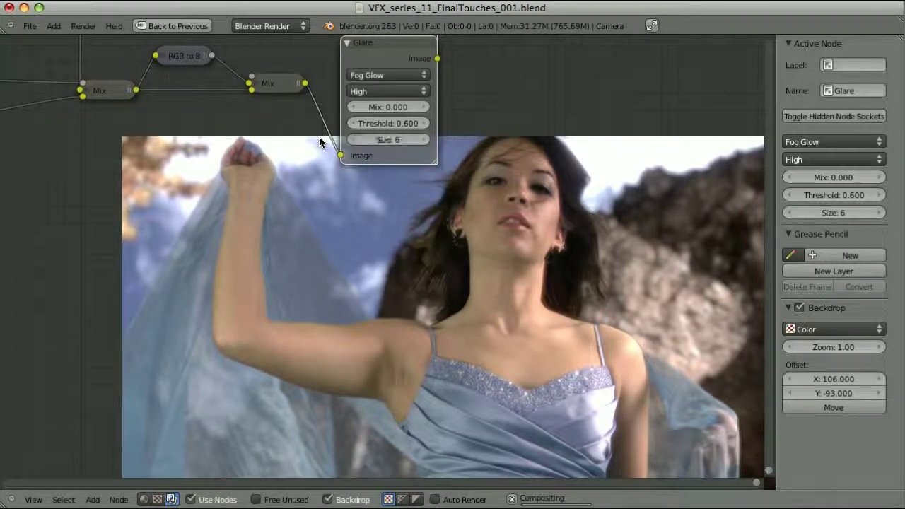
left_click(425, 141)
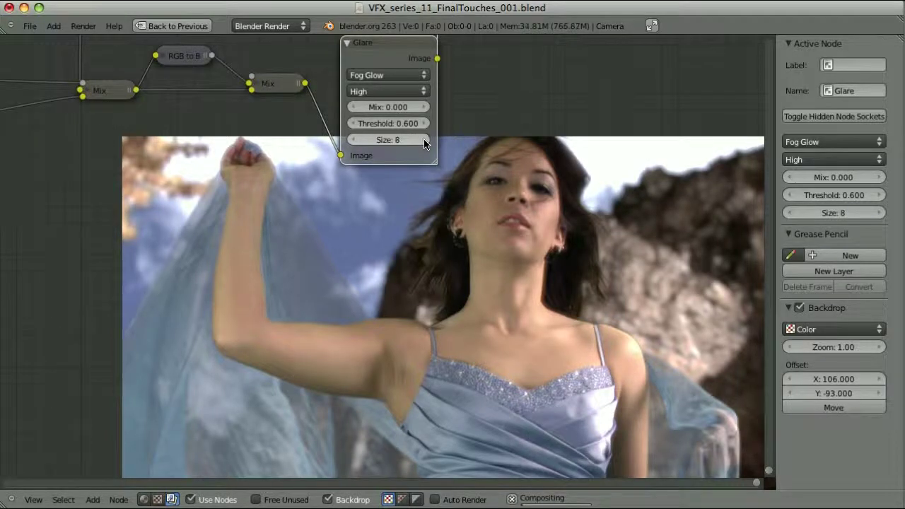
left_click(425, 140)
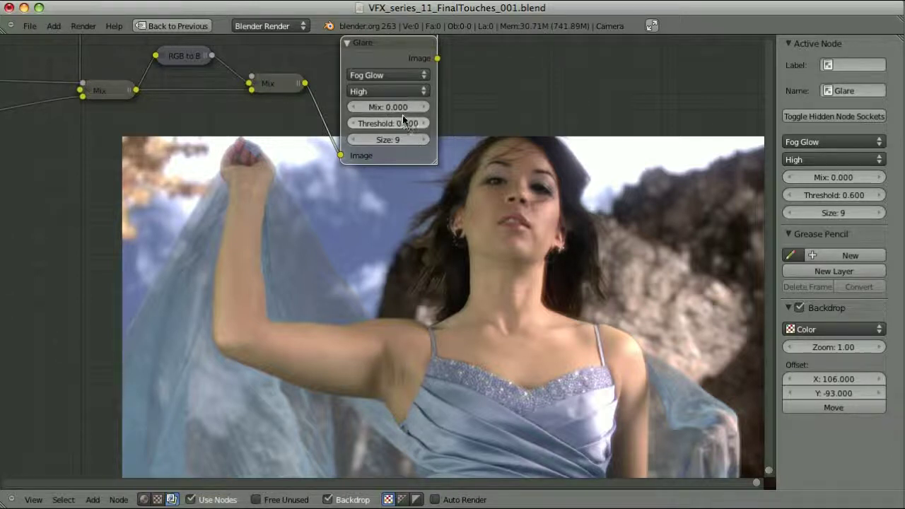
Step: Test the Glare mix slider, then set mix to 0.000 and reposition the node
left_click_drag(403, 107, 212, 111)
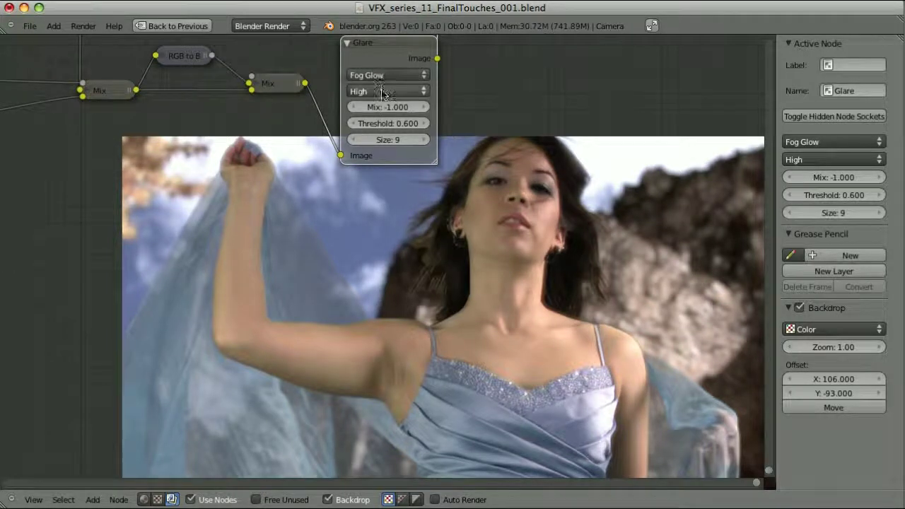
left_click_drag(377, 107, 569, 220)
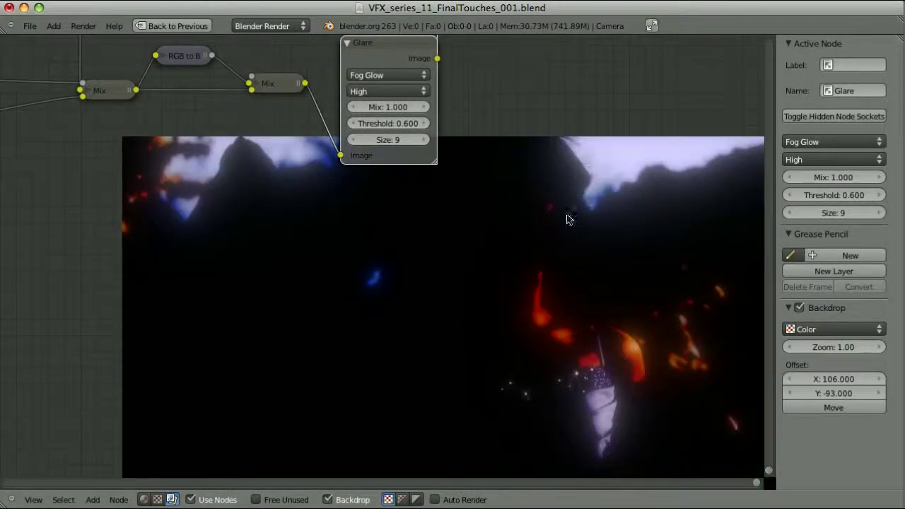
left_click(412, 106)
type("0")
key("Return")
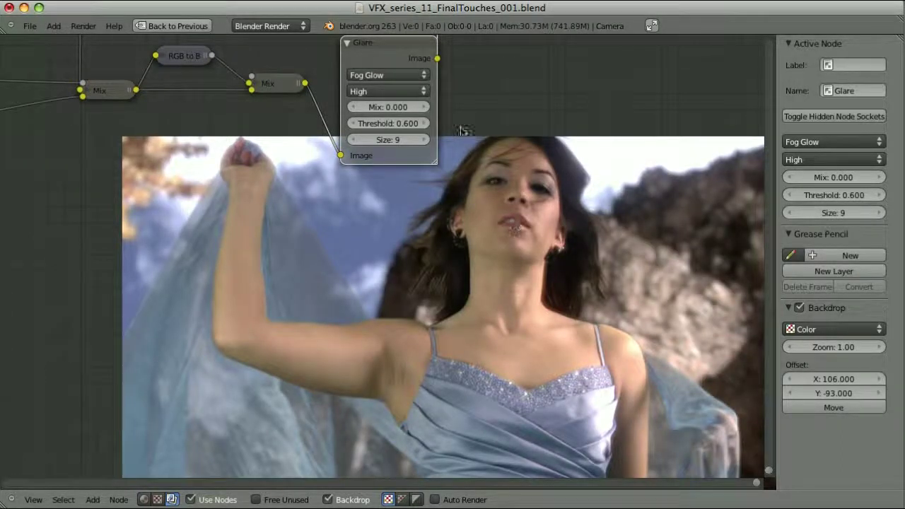
left_click_drag(380, 47, 358, 38)
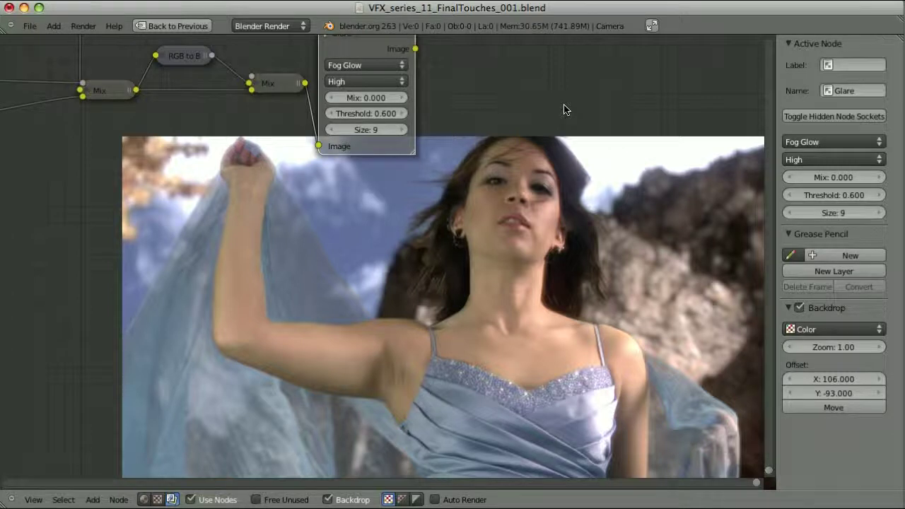
Step: Delete the Glare node and insert a ColorRamp on the link after Mix
key("x")
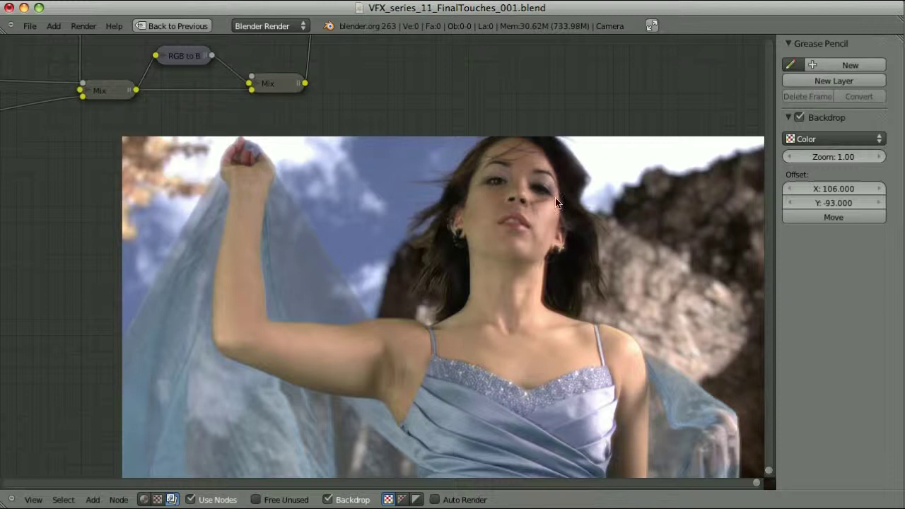
key("shift+a")
mouse_move(416, 119)
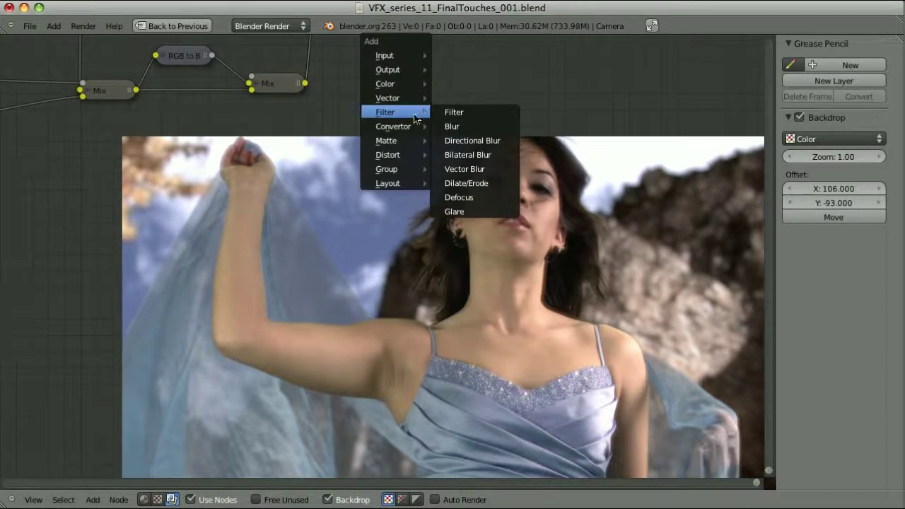
left_click(476, 126)
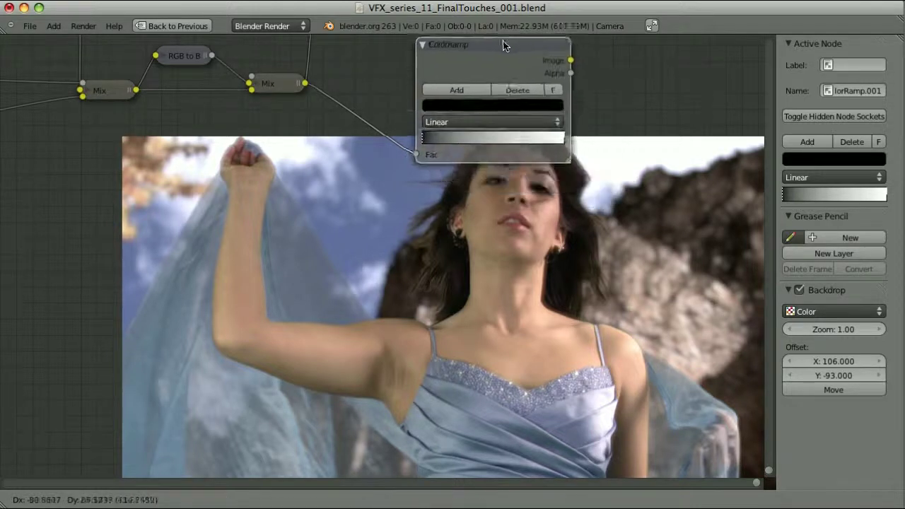
left_click(478, 56)
left_click_drag(483, 64, 445, 57)
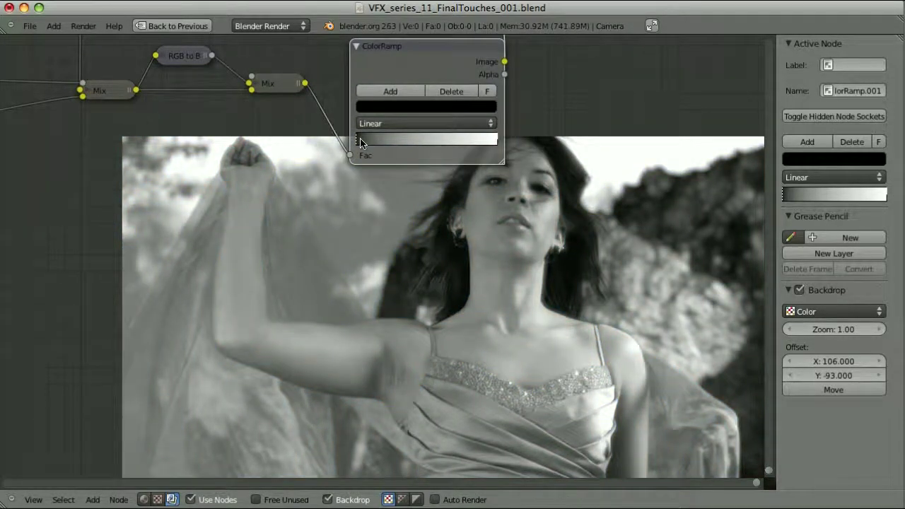
Step: Drag the ColorRamp's black and white stops inward for a hard matte, then collapse it
left_click_drag(359, 142, 433, 143)
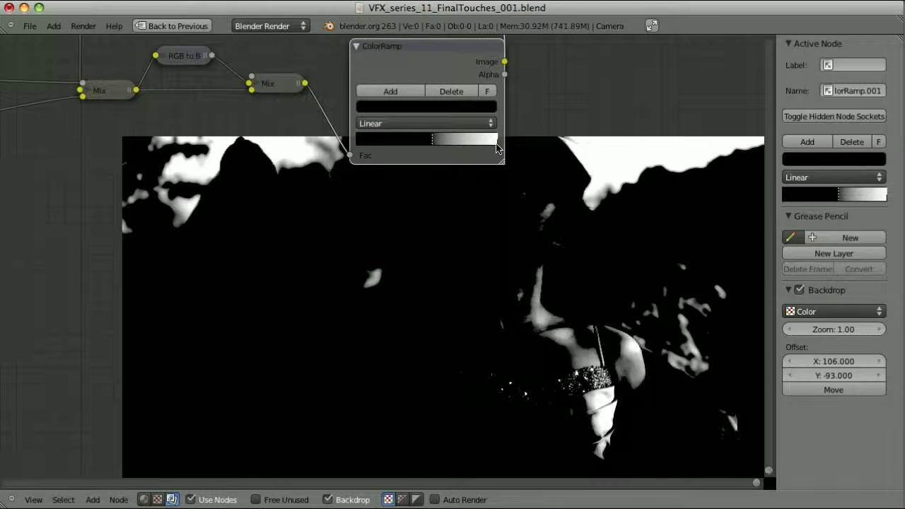
mouse_move(497, 145)
left_mouse_down()
mouse_move(462, 142)
mouse_move(495, 149)
left_mouse_up()
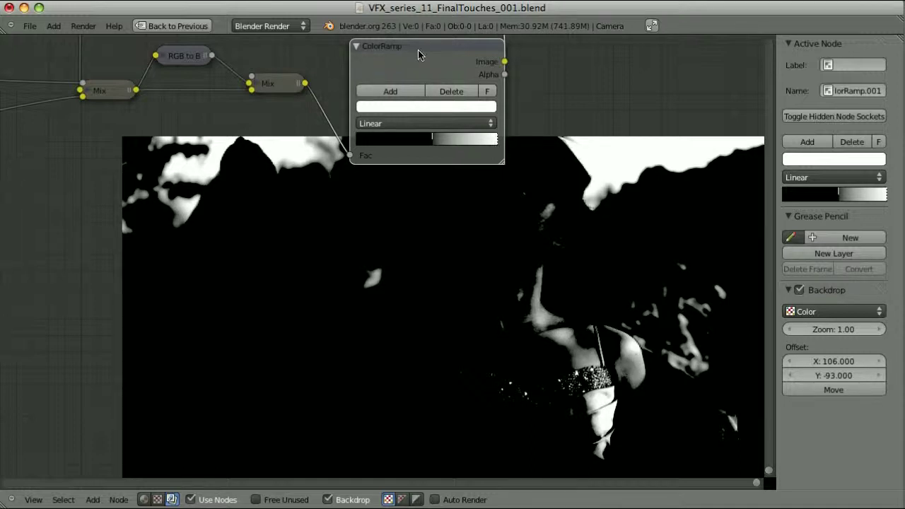
key("h")
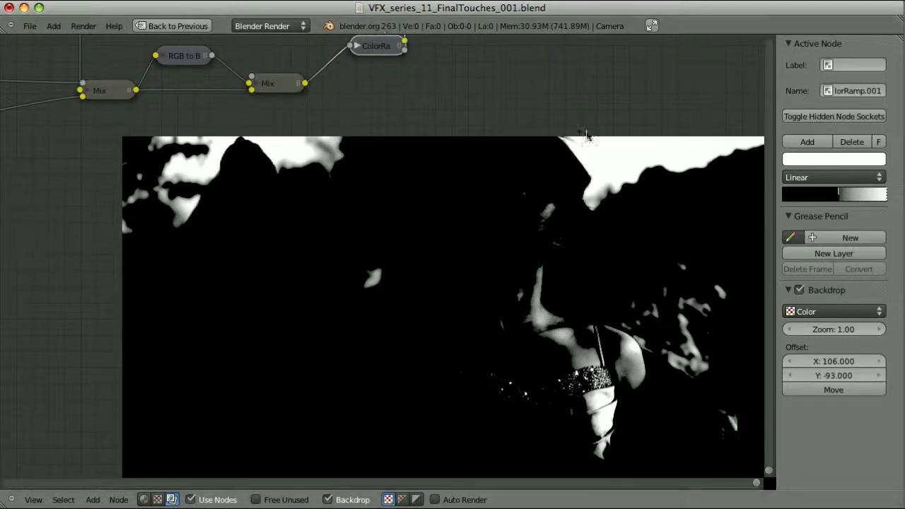
Step: Preview Mix.004 and add a new colour Mix node set to Multiply
left_click(278, 87, "ctrl+shift")
key("shift+a")
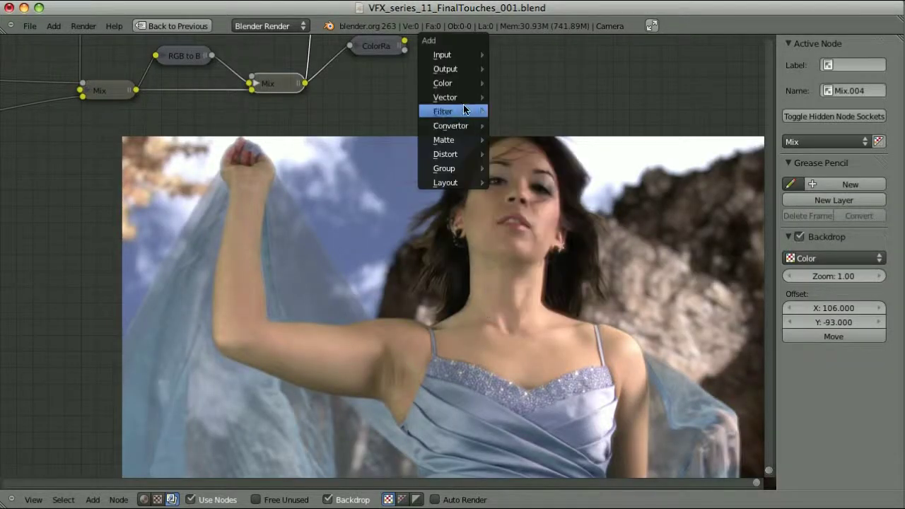
mouse_move(453, 85)
left_click(513, 95)
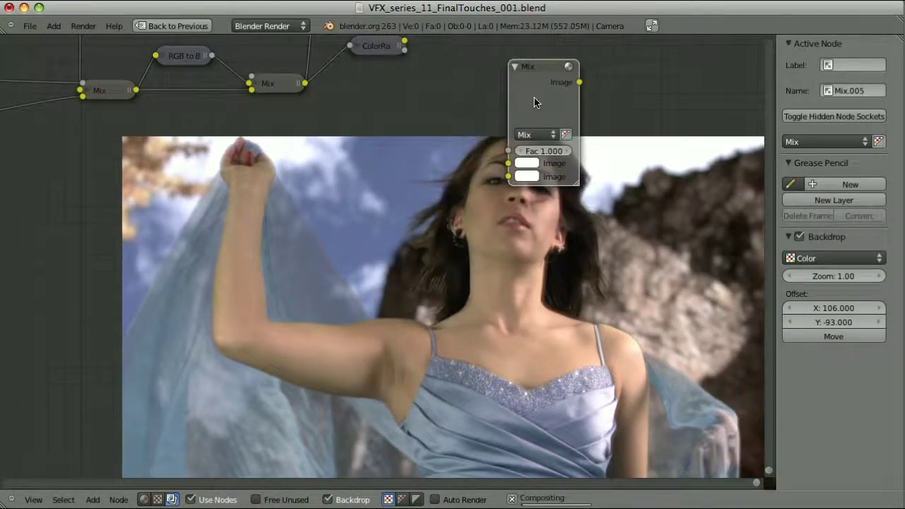
left_click(535, 134)
left_click(539, 175)
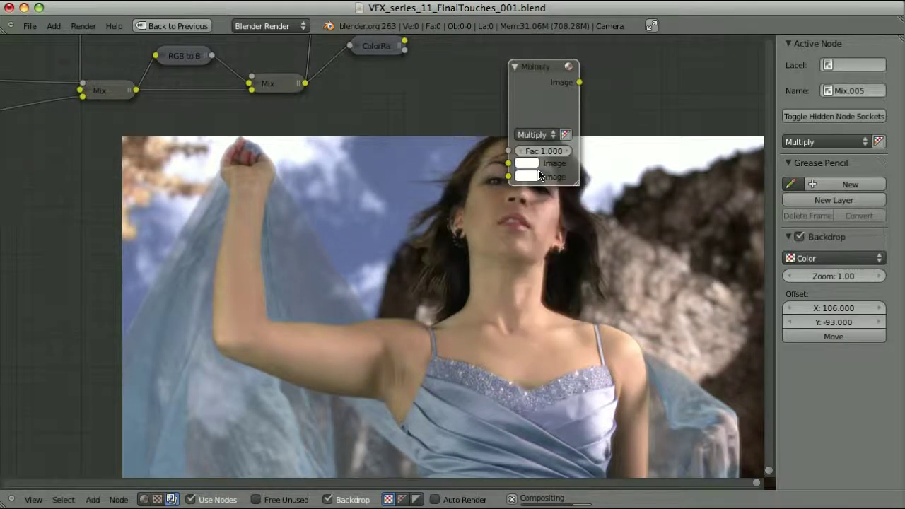
Step: Connect Mix.004 and the ColorRamp into the Multiply node, then collapse it
left_click(265, 84)
left_click(554, 103, "shift")
key("f")
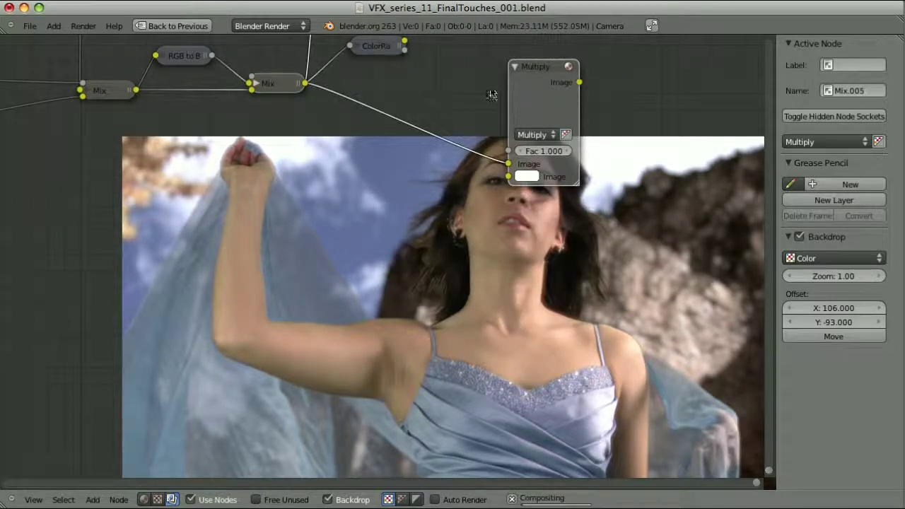
left_click(380, 52)
left_click(550, 106, "shift")
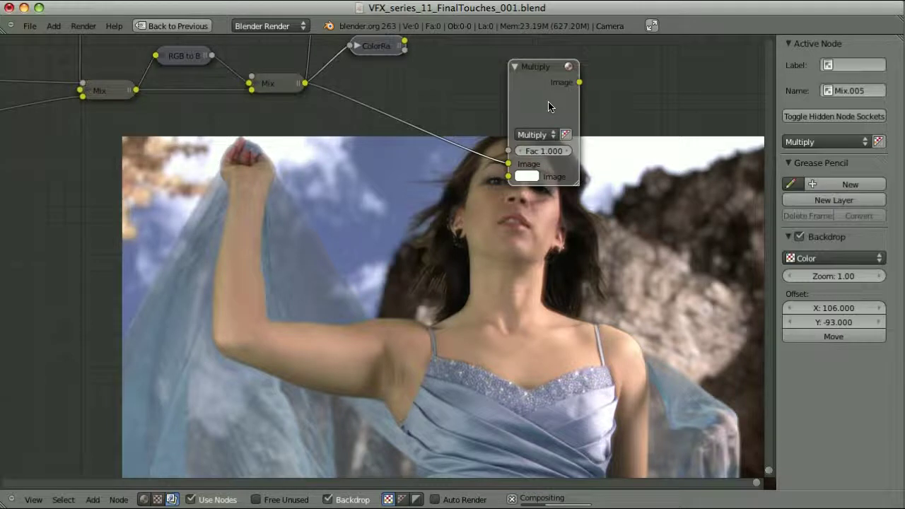
key("f")
left_click_drag(375, 46, 379, 184)
left_click(535, 78)
key("h")
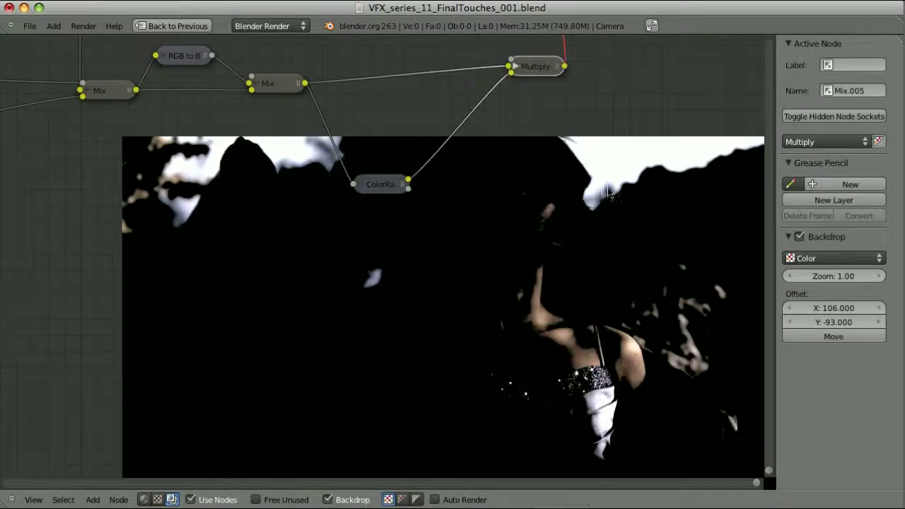
middle_click_drag(558, 173, 347, 194)
Step: Add a collapsed Blur node after Multiply, fed by the Multiply result
key("shift+a")
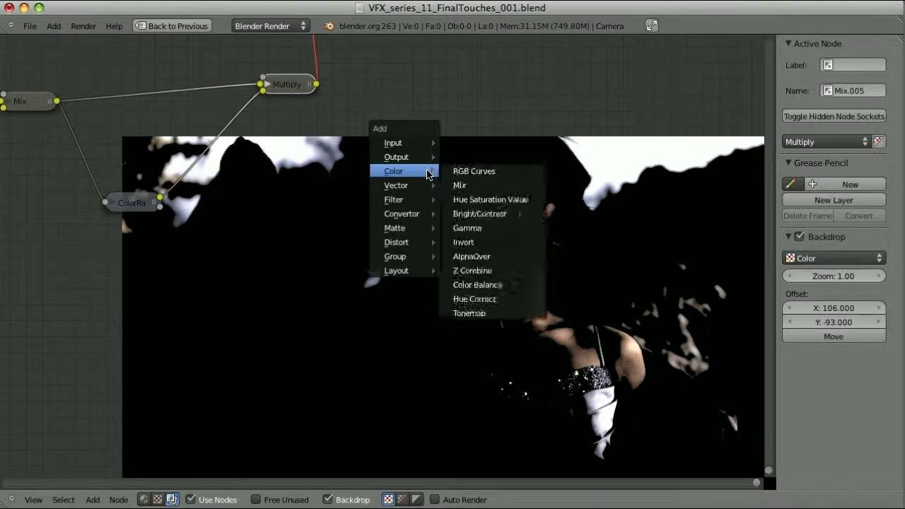
mouse_move(403, 200)
left_click(486, 213)
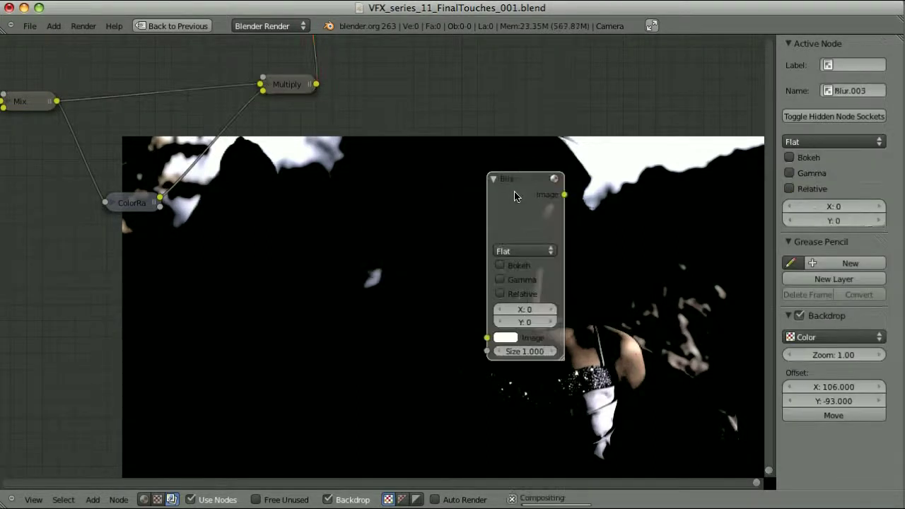
key("h")
key("g")
left_click(335, 60)
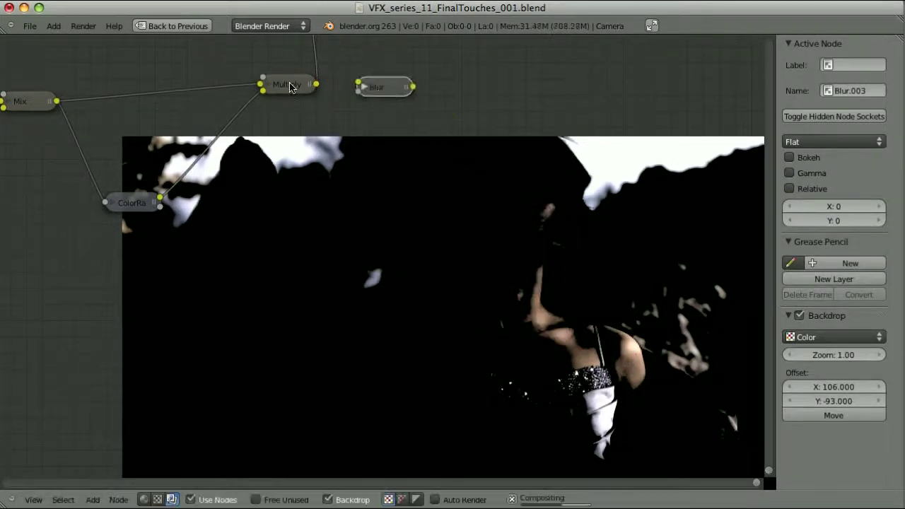
left_click_drag(316, 84, 359, 86)
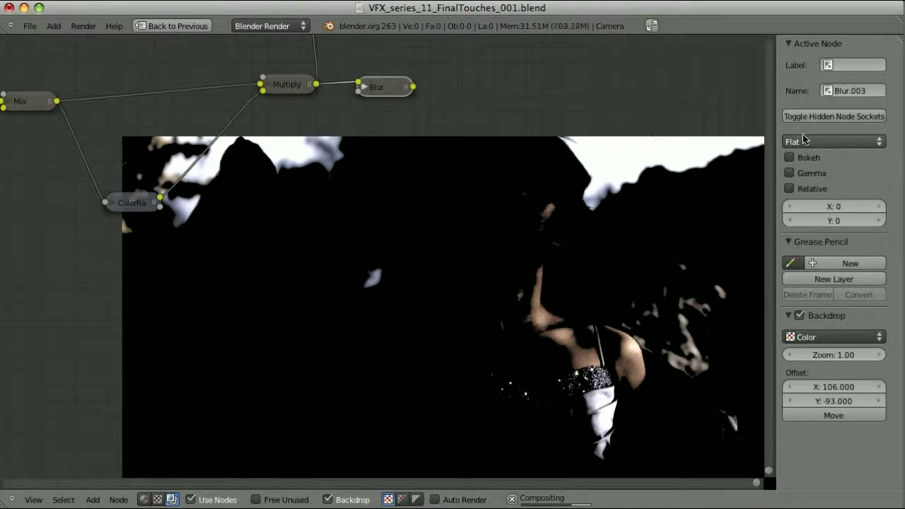
Step: Set the blur size to 10 by 10 and preview its output
left_click(804, 141)
left_click(824, 235)
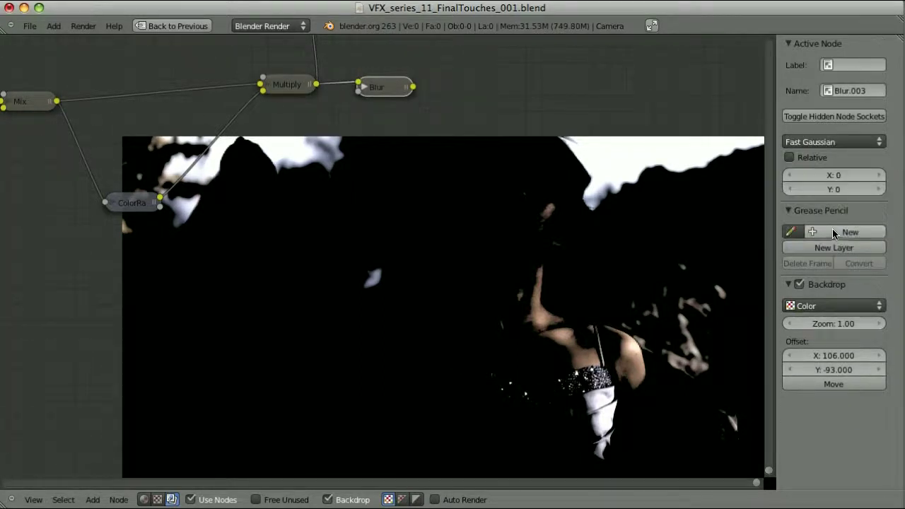
left_click(840, 177)
type("10")
key("Tab")
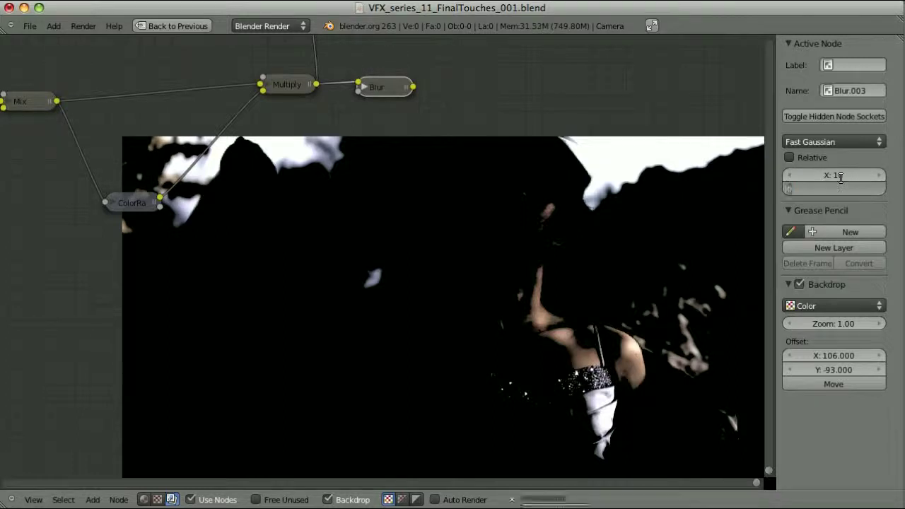
type("10")
key("Return")
left_click(378, 88, "ctrl+shift")
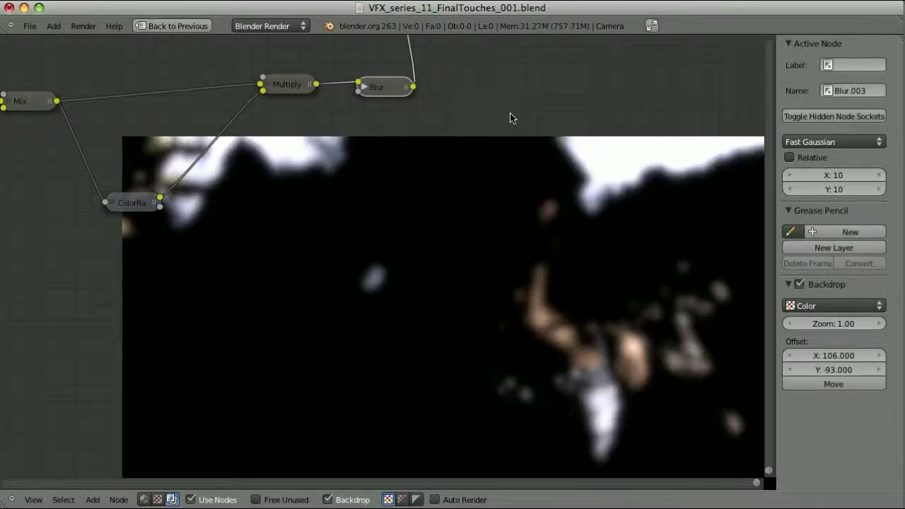
Step: Switch the blur filter to Gaussian and enable Gamma and Bokeh
left_click(812, 144)
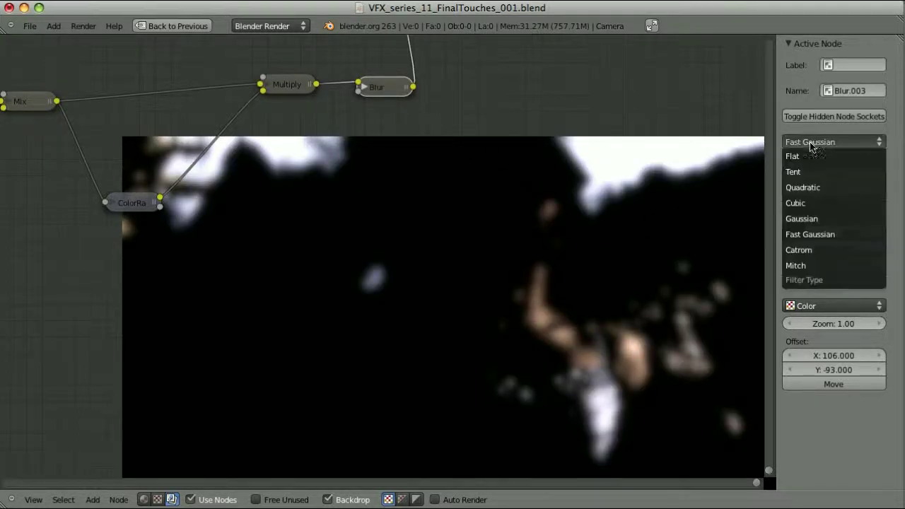
left_click(818, 215)
left_click(799, 174)
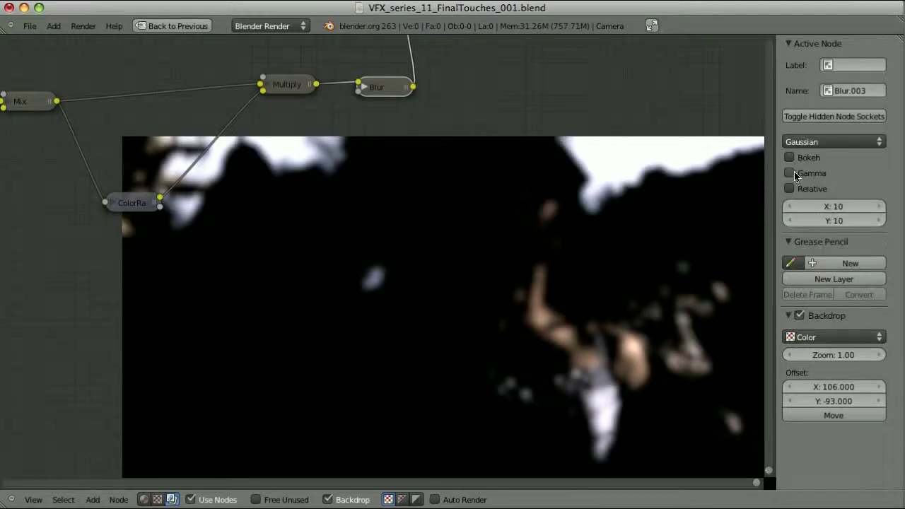
left_click(790, 157)
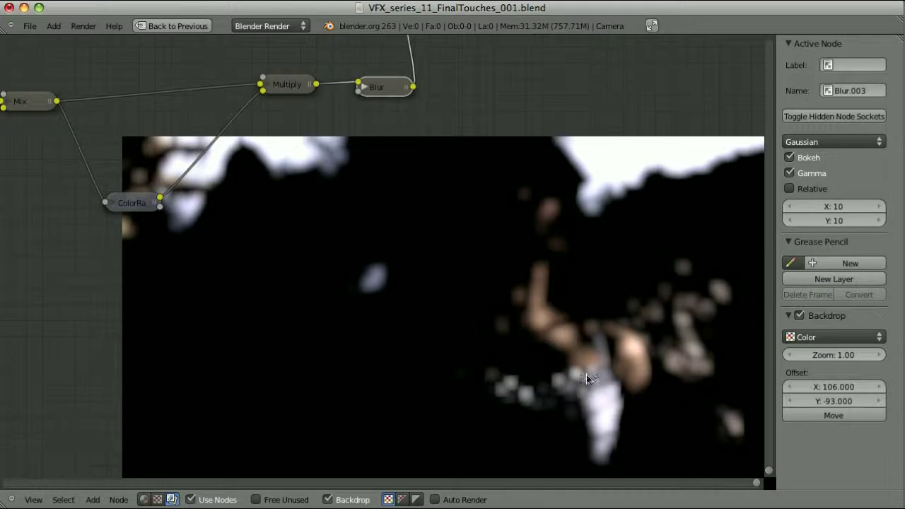
left_click_drag(26, 103, 56, 92)
Step: Add a Mix node set to Add, fed by the render and the blurred grain
key("shift+a")
mouse_move(270, 123)
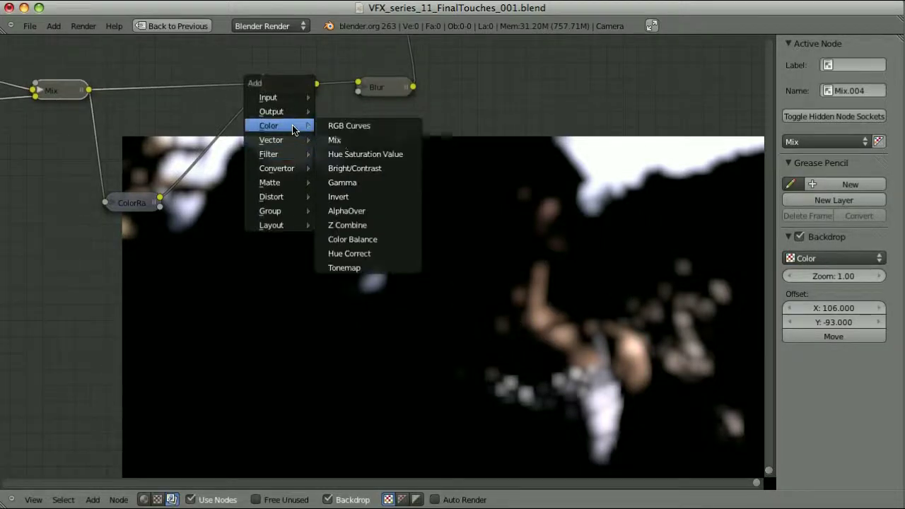
left_click(343, 141)
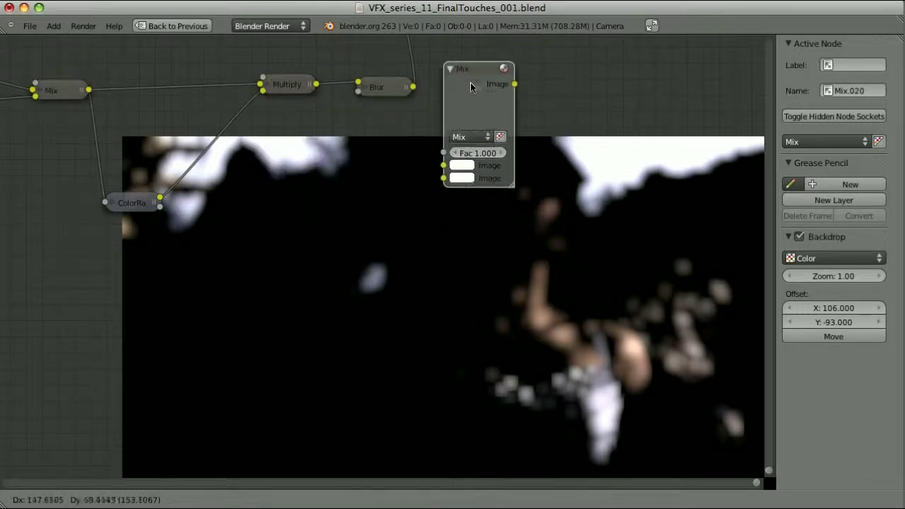
left_click(473, 106)
left_click(478, 136)
left_click(461, 163)
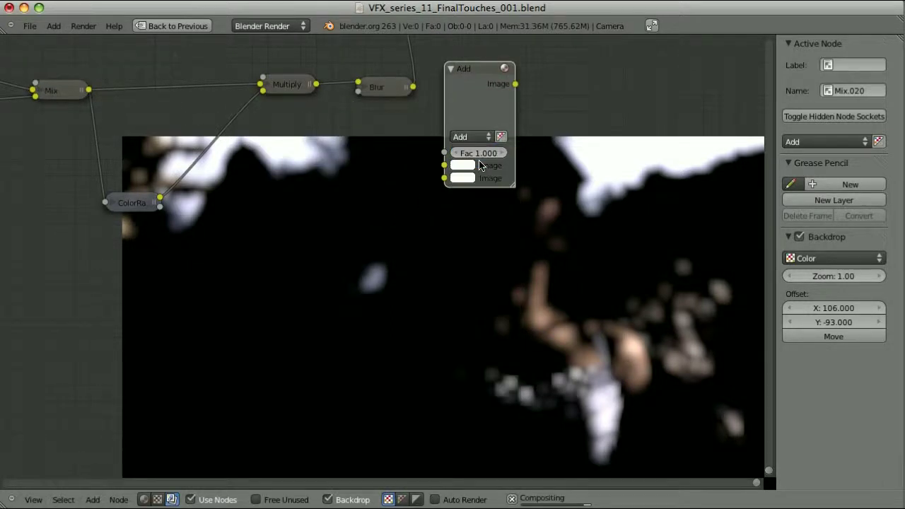
left_click_drag(88, 90, 444, 166)
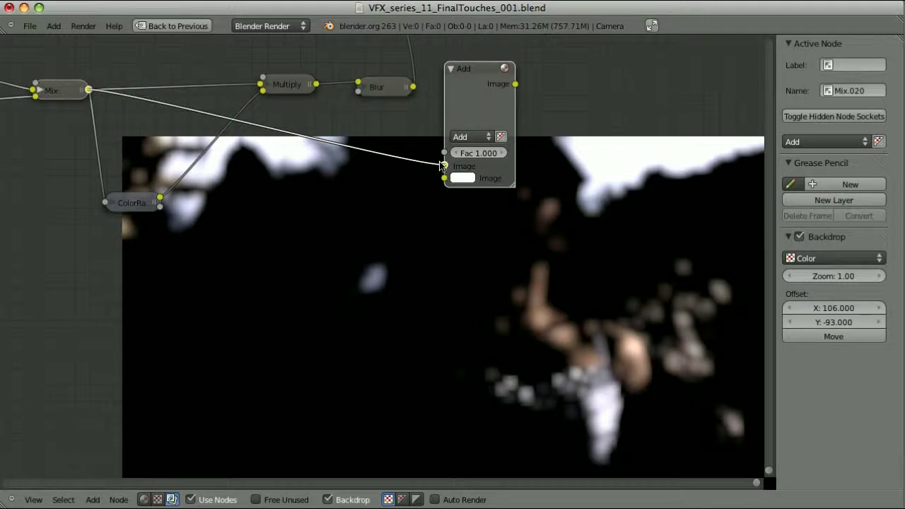
left_click_drag(413, 87, 445, 179)
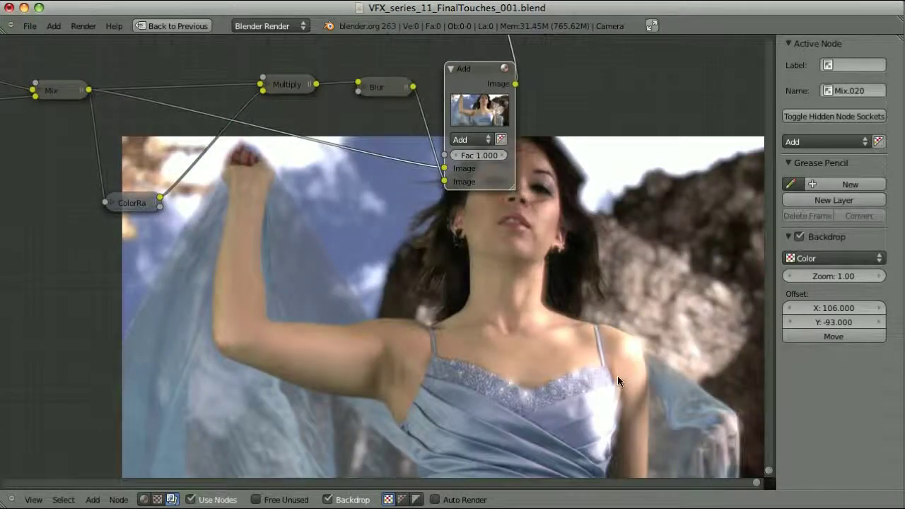
Step: Try a 5 by 5 blur size, then return it to 10 by 10
left_click(387, 88)
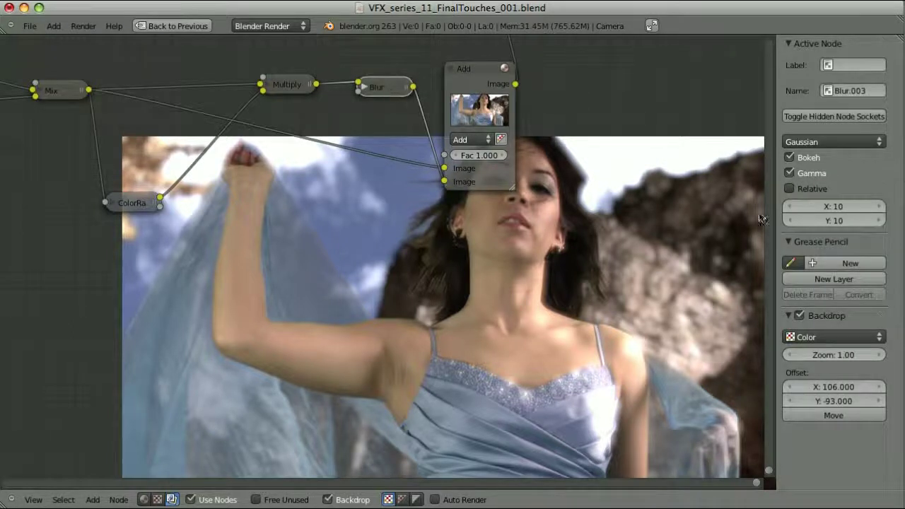
left_click(848, 207)
type("5")
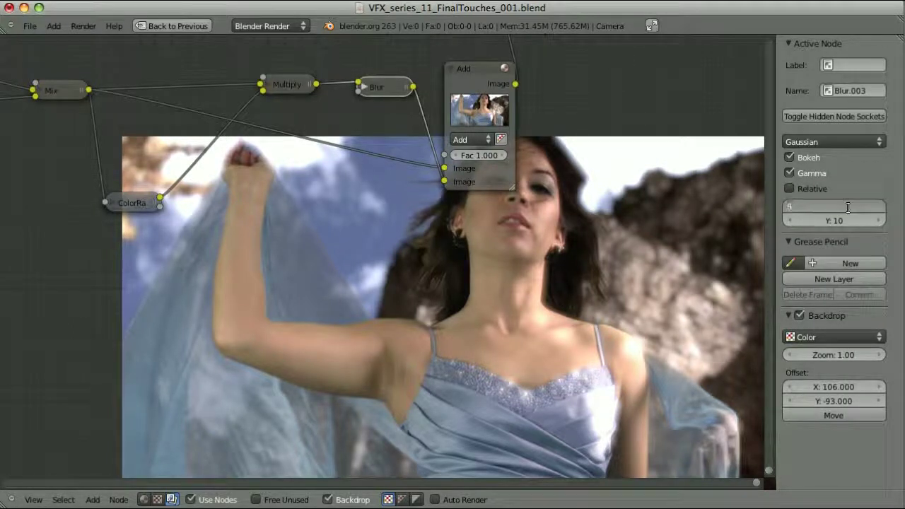
key("Tab")
type("5")
key("Return")
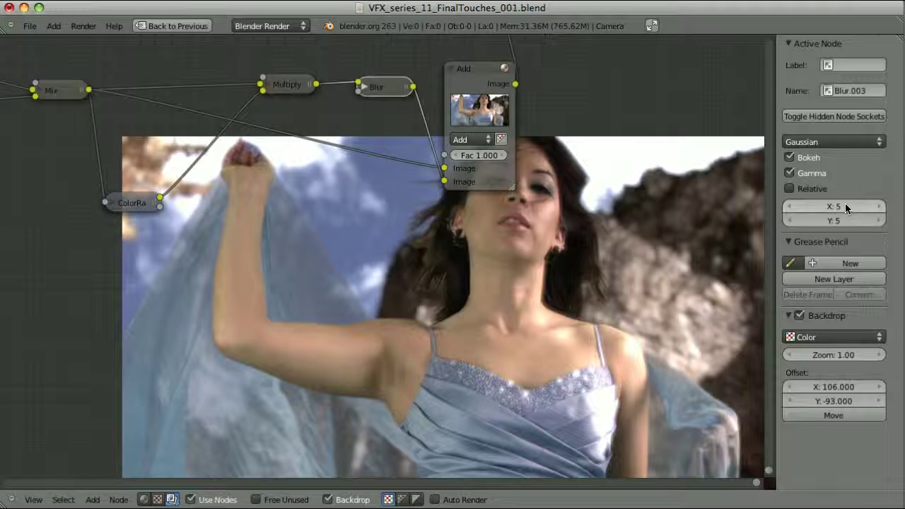
left_click(848, 207)
type("10")
key("Tab")
type("10")
key("Return")
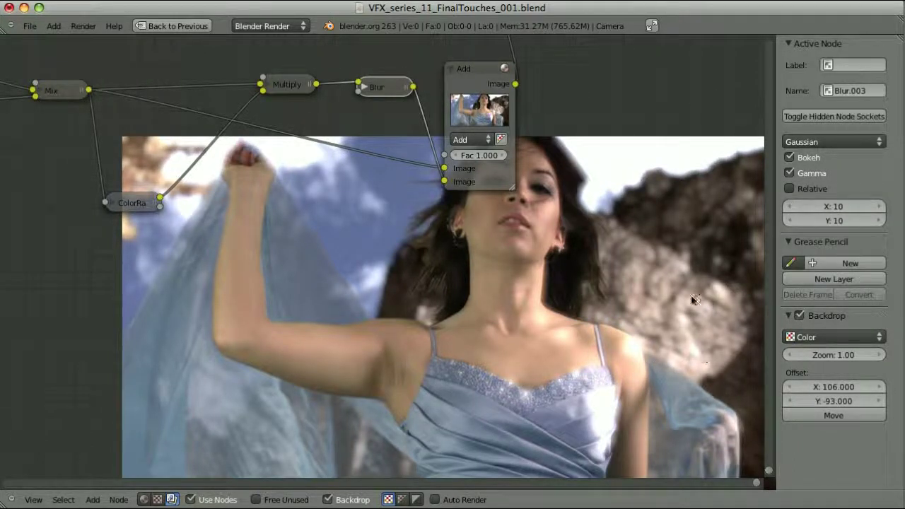
Step: Set the Add node's factor to 0.2, then lower it to 0.1
left_click(487, 155)
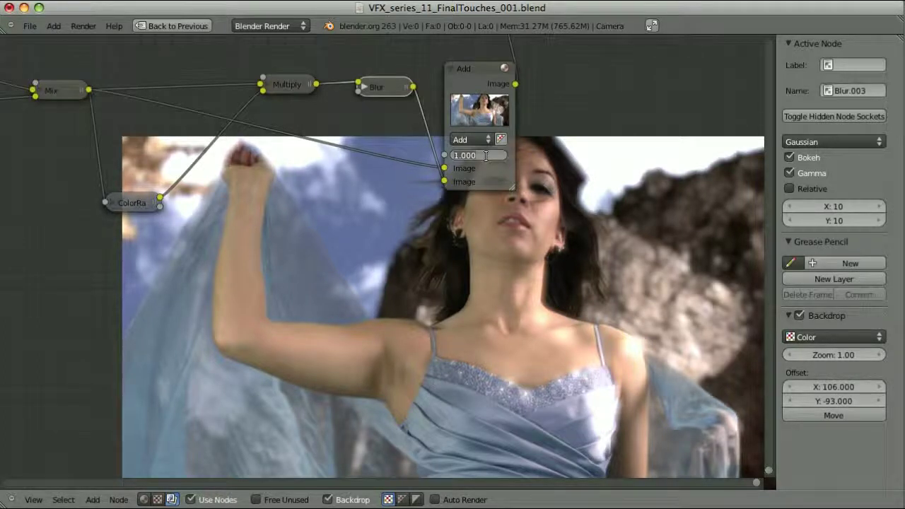
type("0.2")
key("Return")
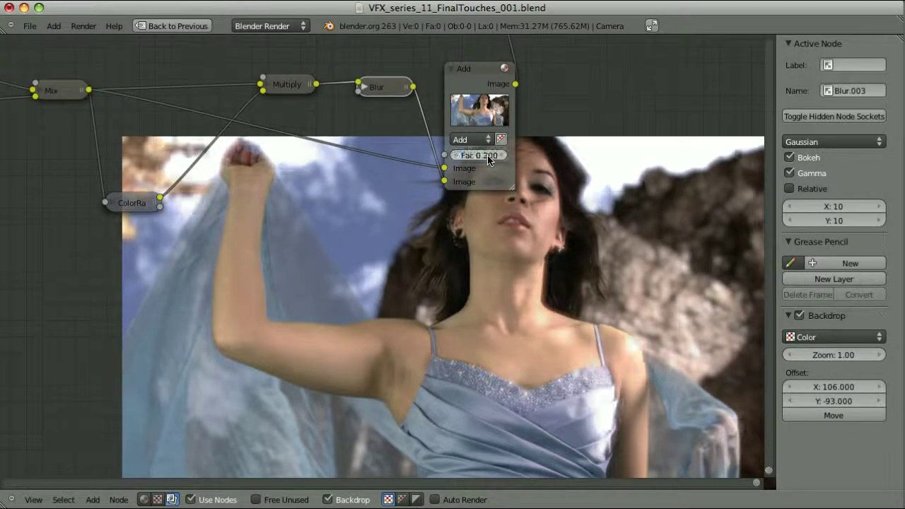
left_click(488, 155)
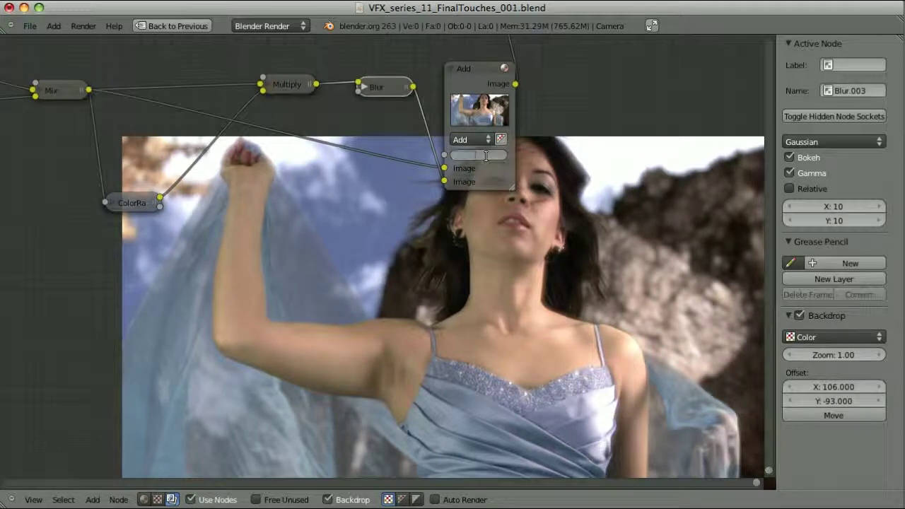
type("0.1")
key("Return")
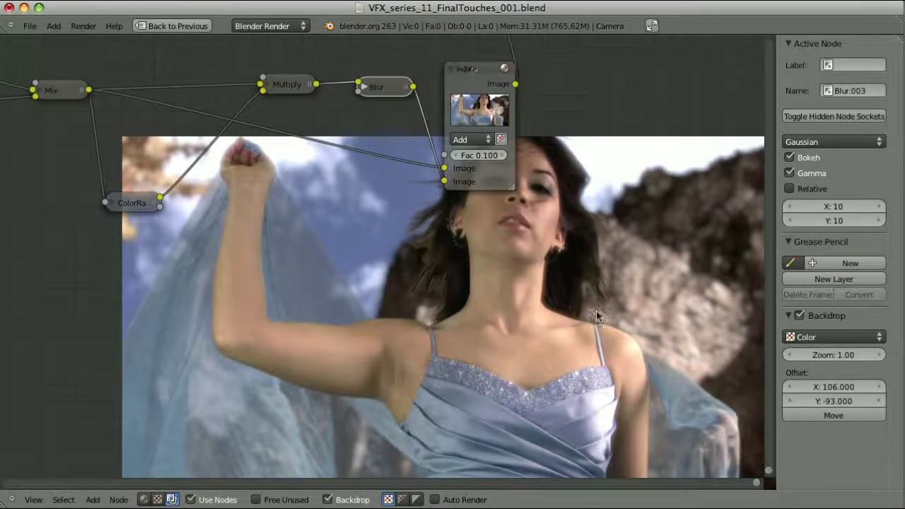
Step: Move the ColorRamp's black stop further to the right
scroll(565, 311, "up", 2)
scroll(396, 219, "down", 2)
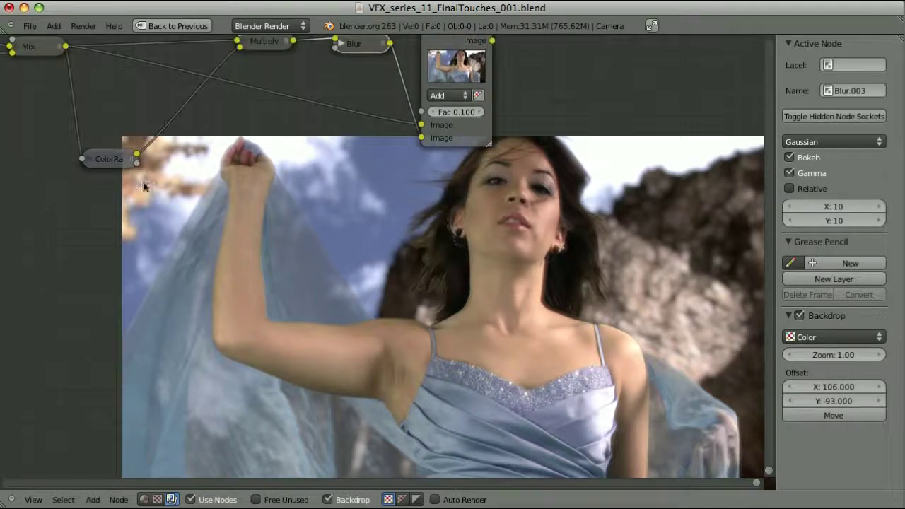
left_click(102, 159)
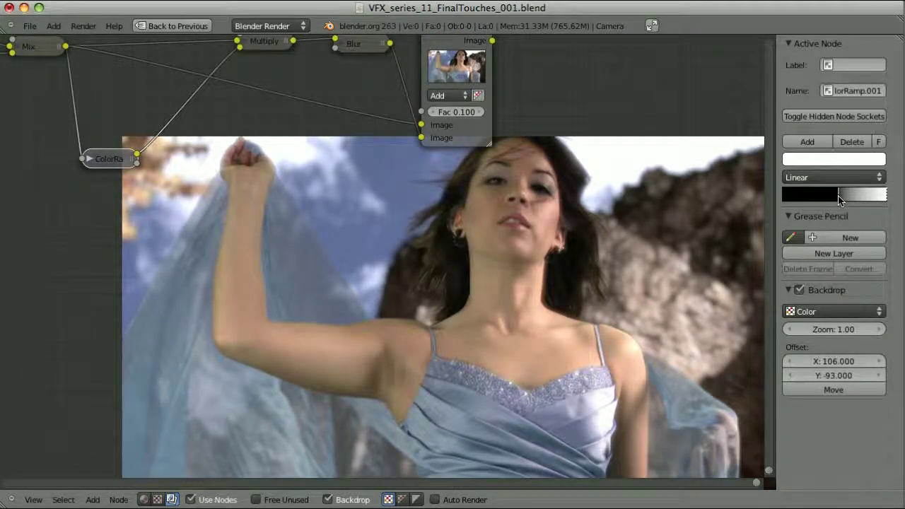
left_click_drag(840, 198, 876, 196)
left_click(483, 140)
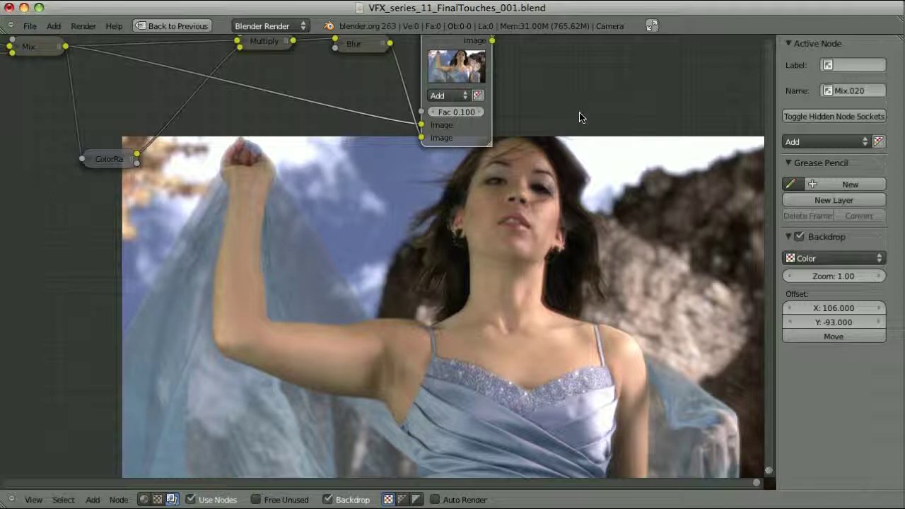
Step: Increase the Blur node size to 15 by 15
left_click(355, 49)
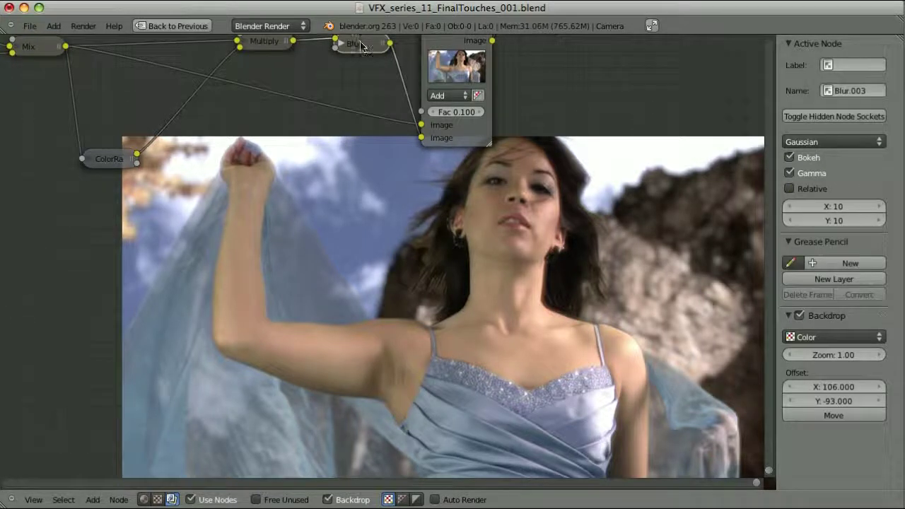
left_click(848, 207)
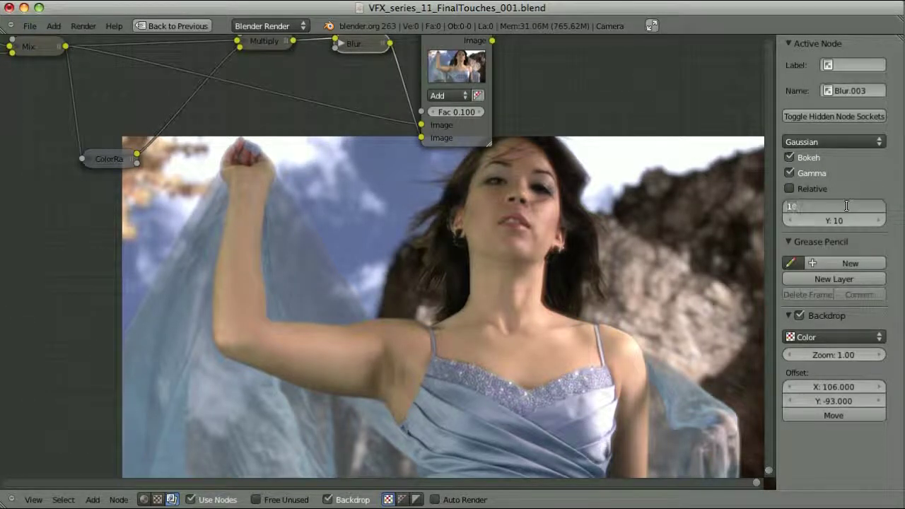
type("15")
key("Tab")
type("15")
key("Return")
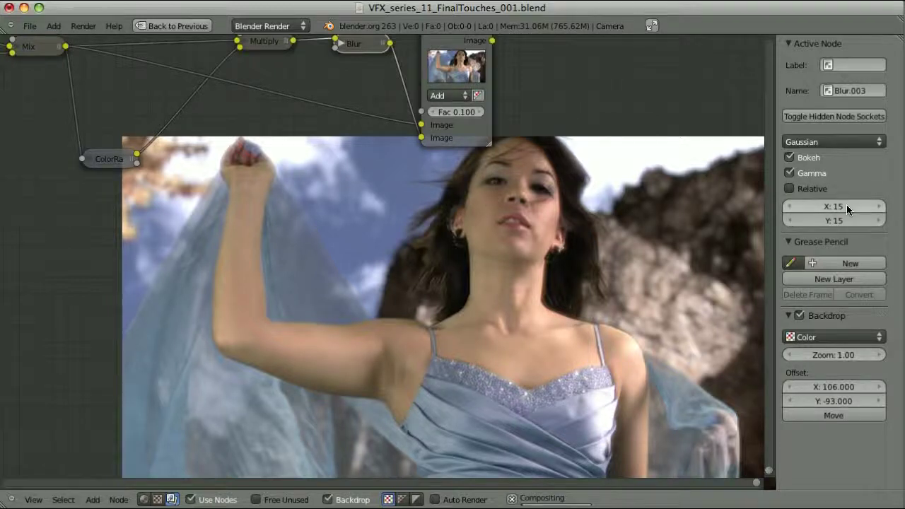
Step: Move the Multiply and Blur nodes lower and shift the Add node right
left_click(265, 46)
left_click(367, 46)
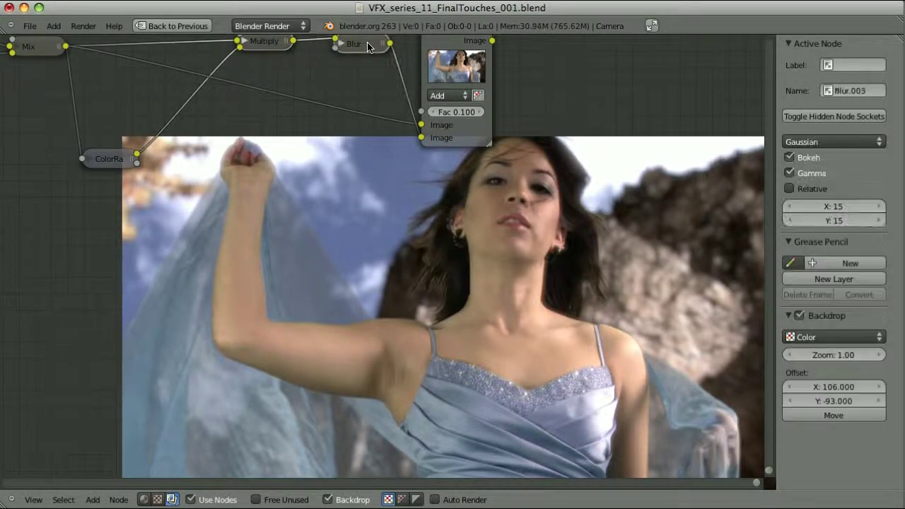
key("g")
left_click(367, 147)
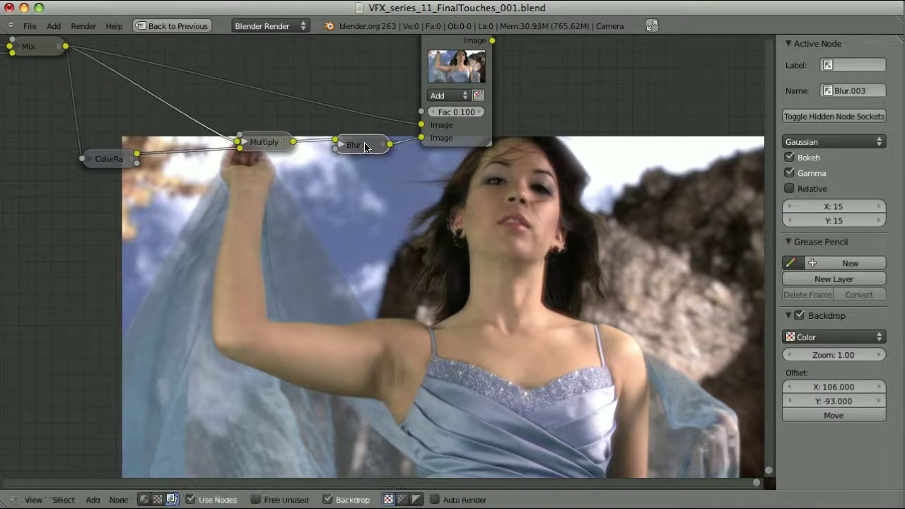
left_click(474, 131)
left_click_drag(476, 134, 615, 120)
left_click_drag(357, 147, 360, 148)
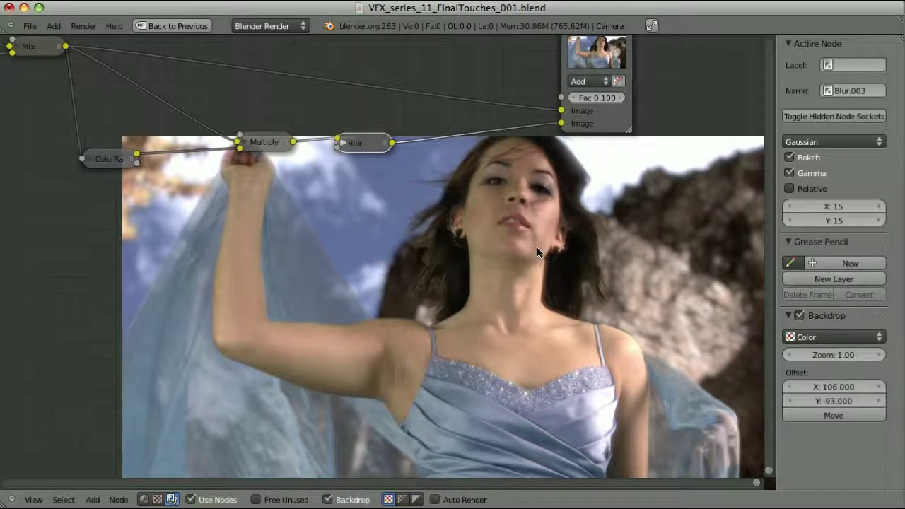
key("shift+a")
Step: Insert a Multiply mix node on the link between Blur and Add
left_click(570, 263)
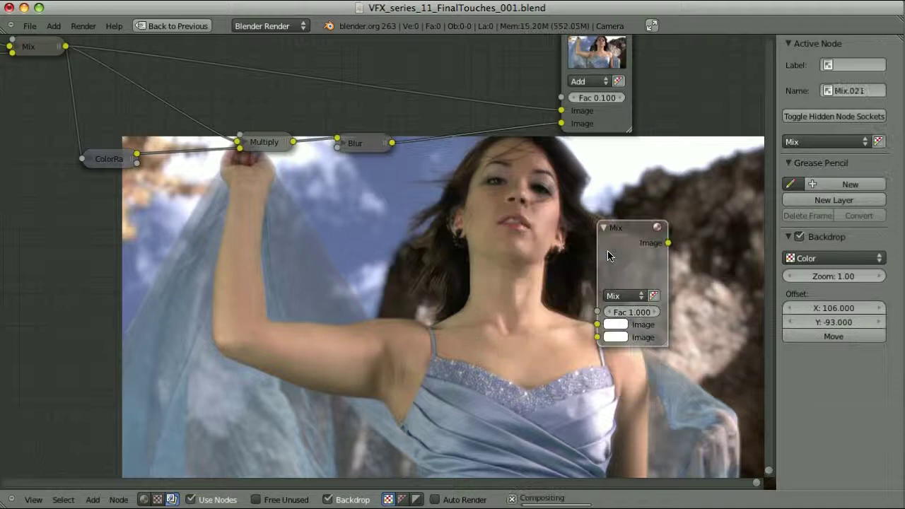
left_click(443, 113)
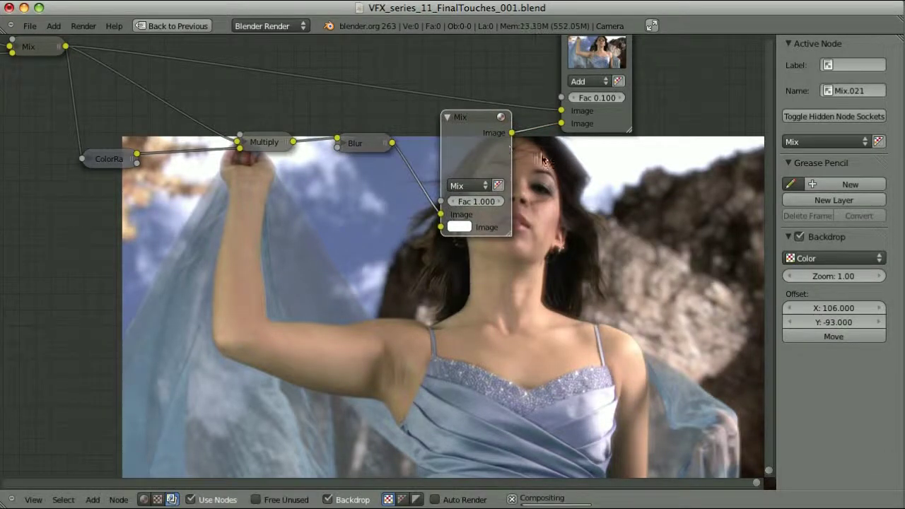
left_click(456, 186)
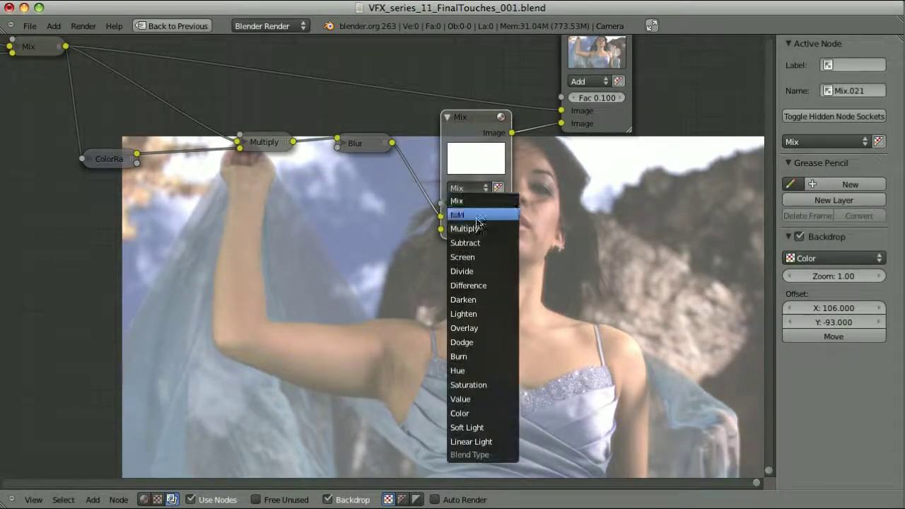
left_click(463, 228)
middle_click_drag(598, 237, 283, 144)
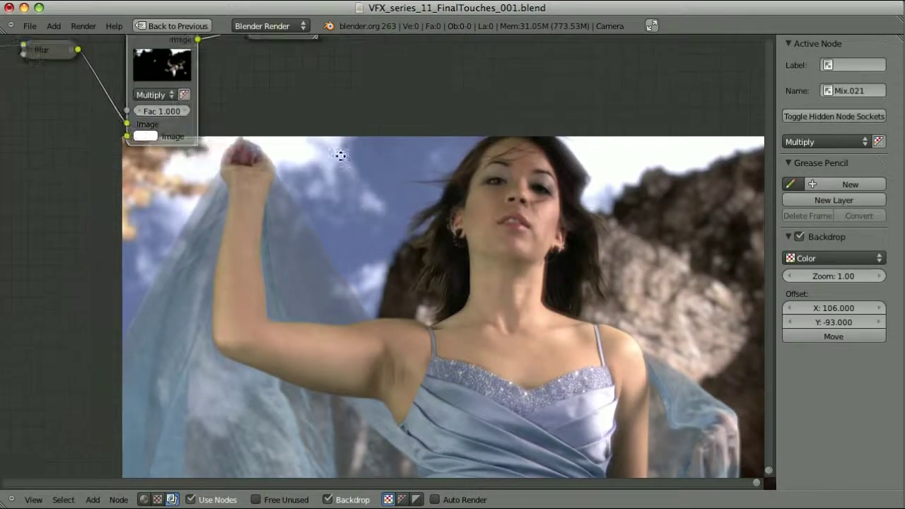
Step: Tint the Multiply colour orange (H 0.0929) with saturation raised to 1.0
left_click(149, 137)
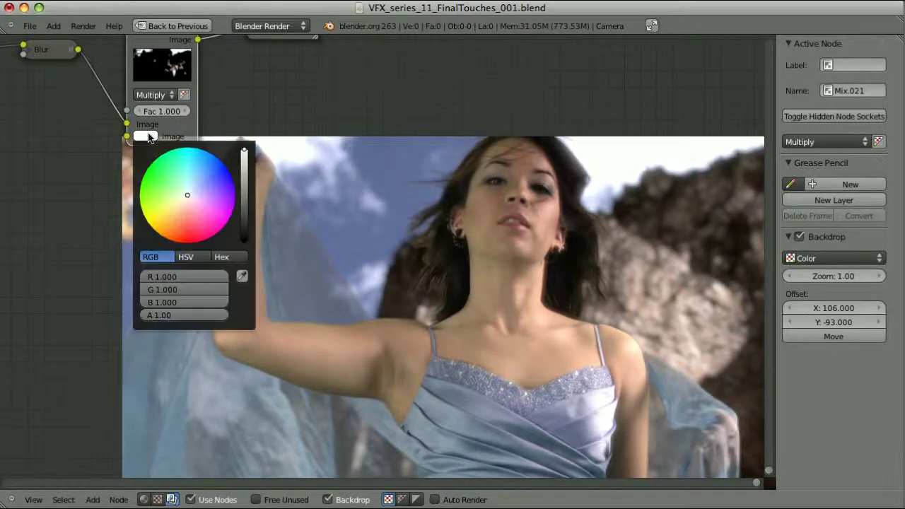
left_click_drag(186, 202, 167, 225)
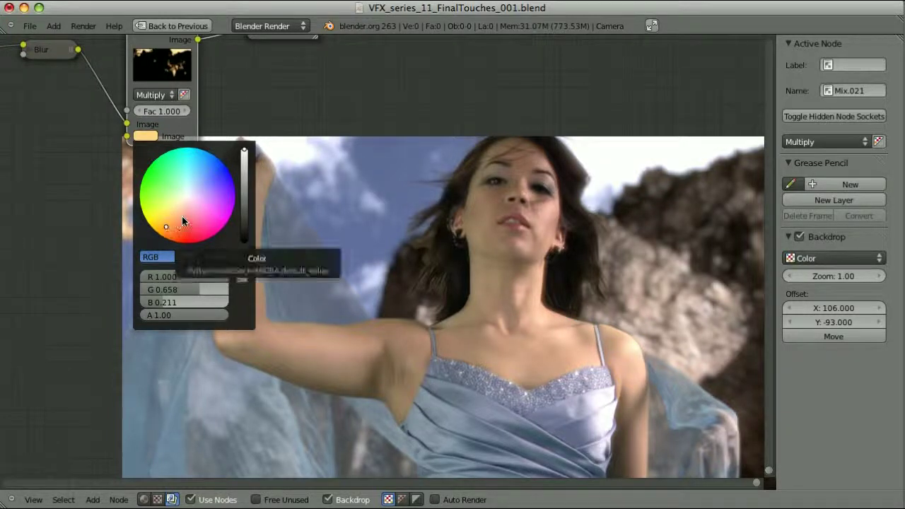
left_click(165, 227)
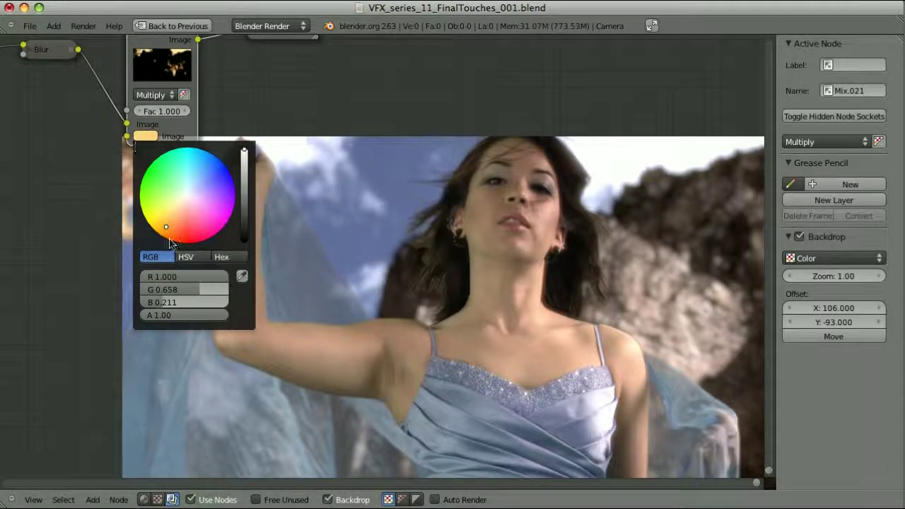
left_click_drag(167, 230, 164, 235)
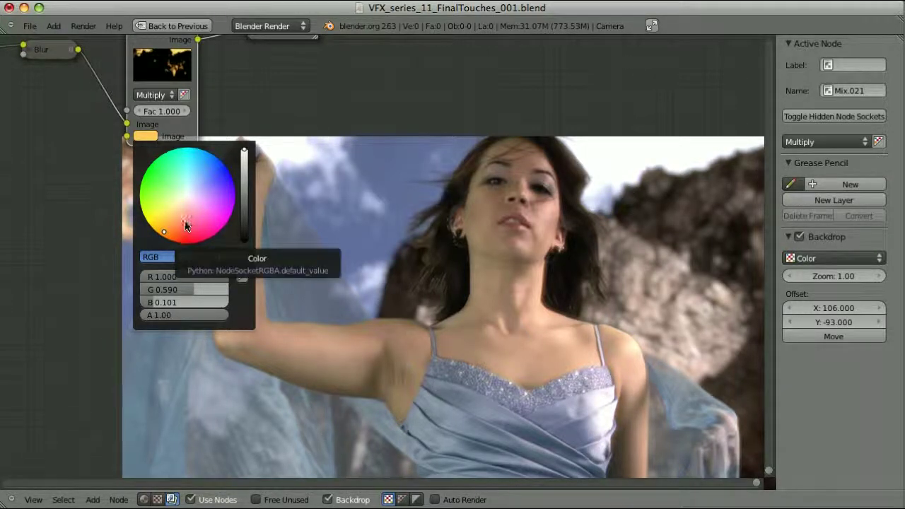
left_click_drag(163, 235, 162, 238)
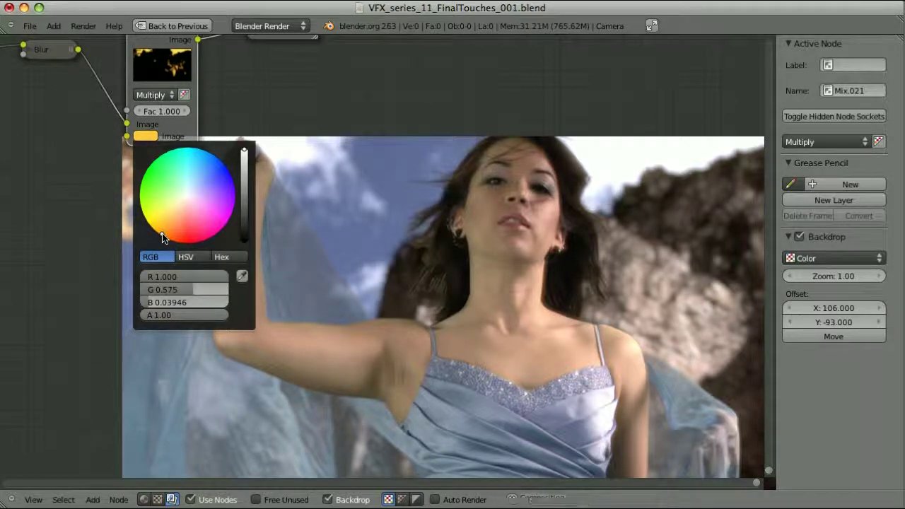
left_click(198, 258)
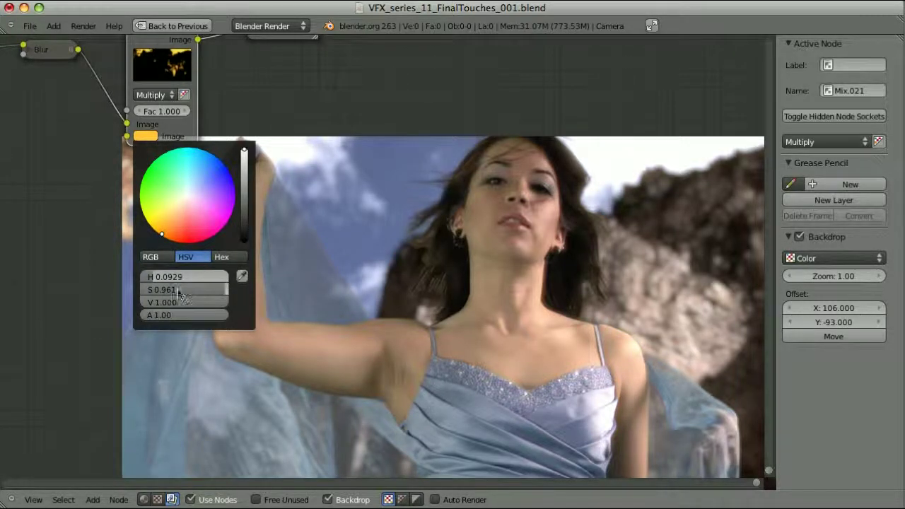
left_click_drag(182, 295, 238, 287)
left_click(622, 342)
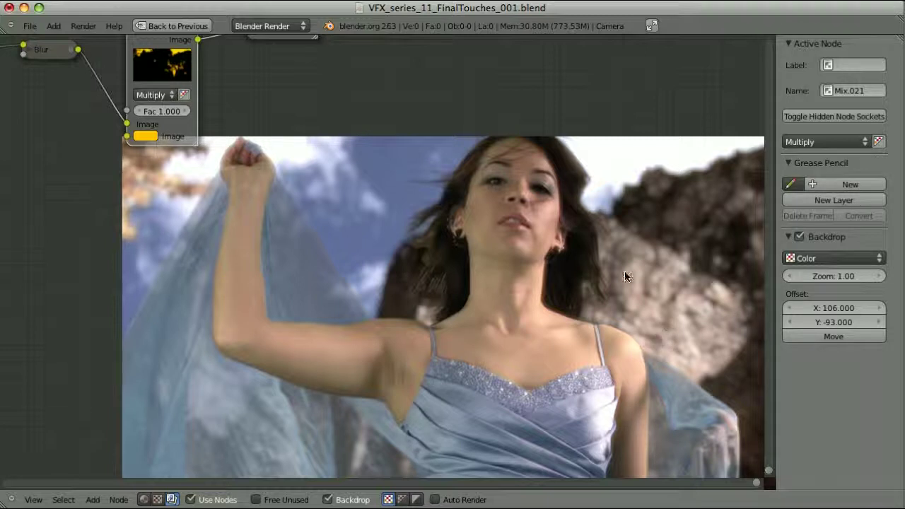
Step: Try an Add factor of 0.6, then settle on 0.15 for the grain layer
scroll(393, 103, "down", 2)
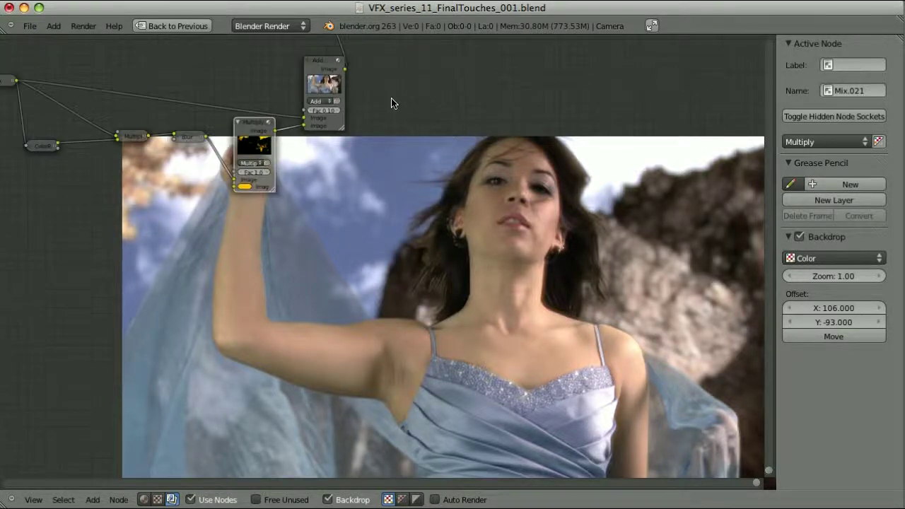
middle_click_drag(401, 111, 299, 118)
scroll(251, 89, "up", 2)
middle_click_drag(250, 89, 230, 174)
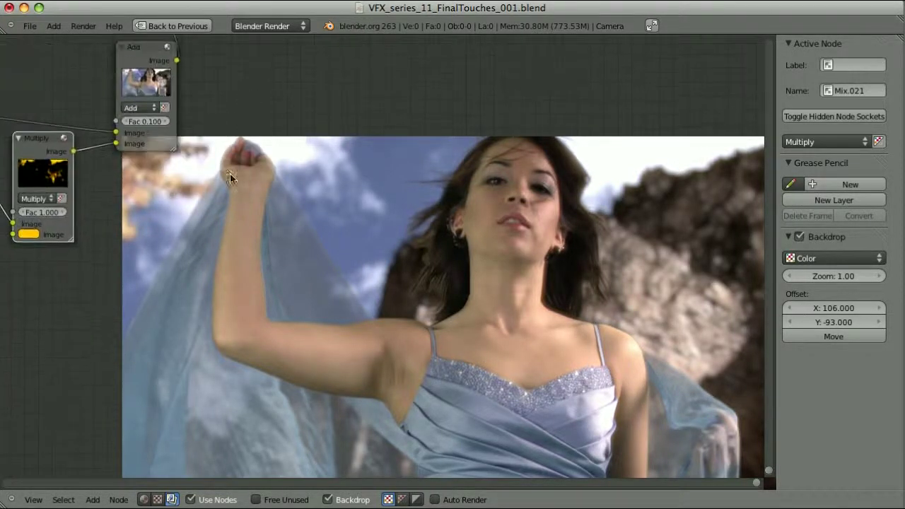
left_click(150, 124)
type("0.6")
key("Return")
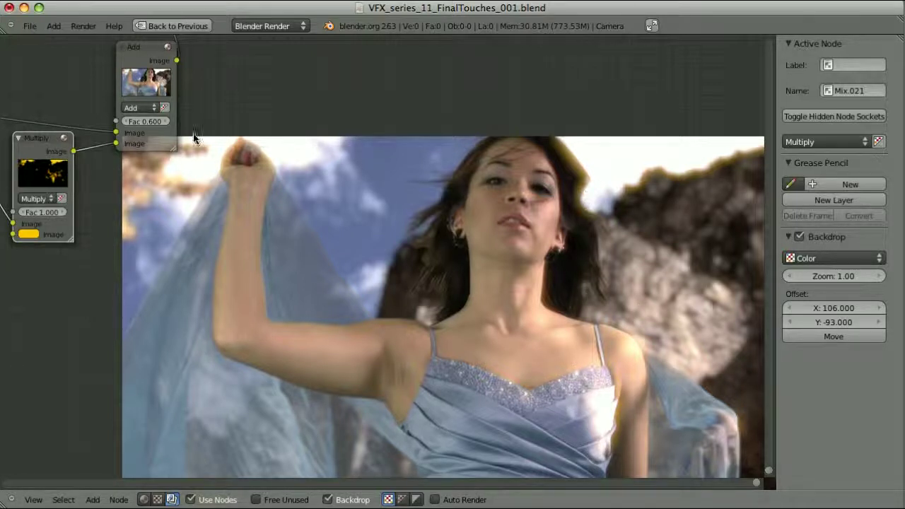
left_click(154, 123)
type("0.100")
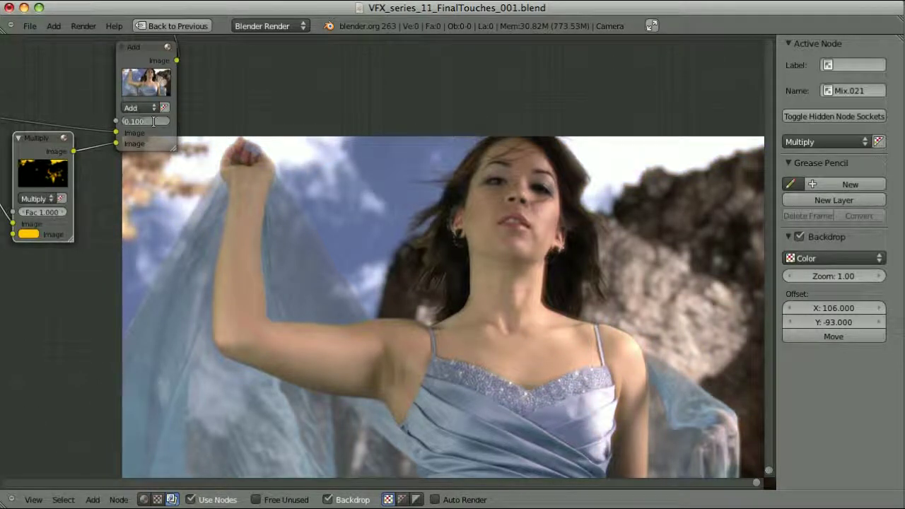
type("0.15")
key("Return")
left_click(134, 48)
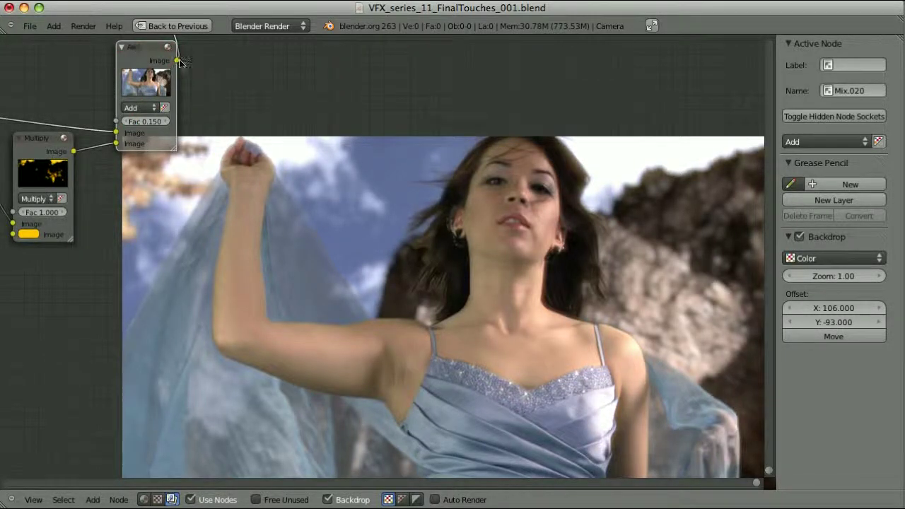
left_click(141, 161)
scroll(629, 126, "up", 2)
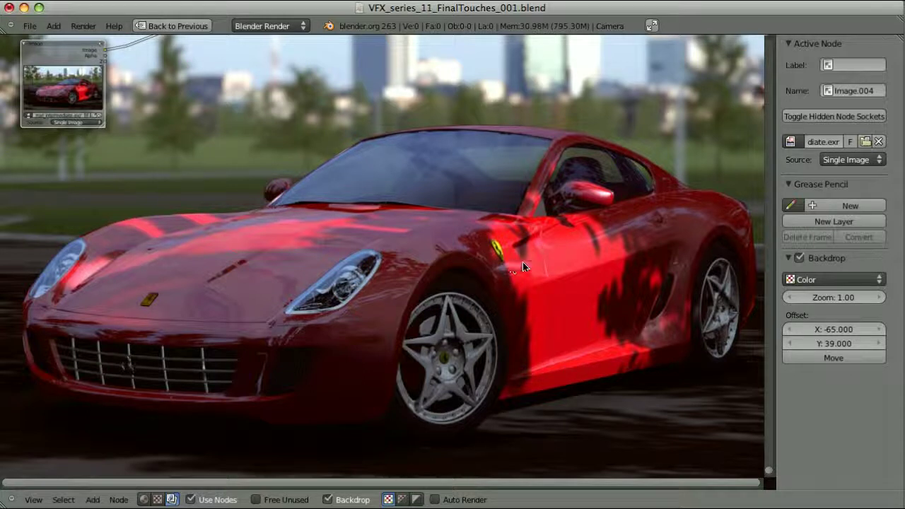
Step: Add a Glare filter node and place it beside the Ferrari Image node
key("shift+a")
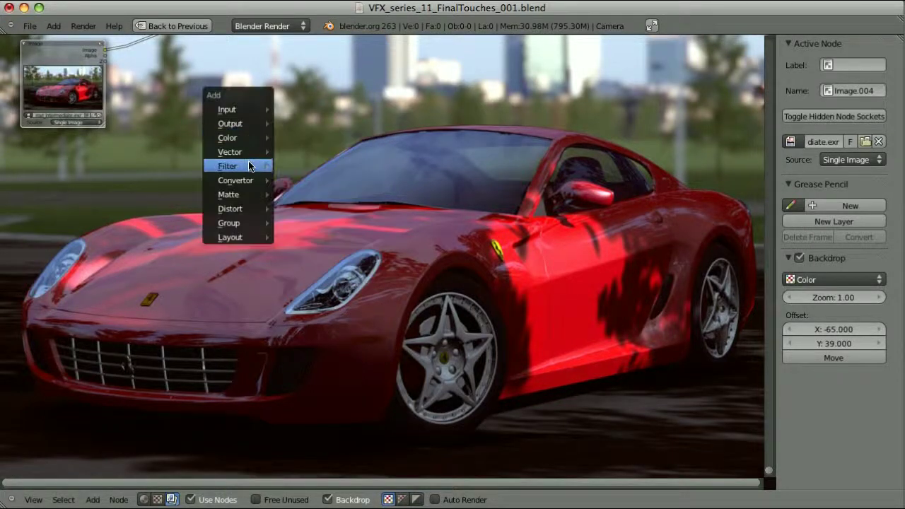
mouse_move(255, 166)
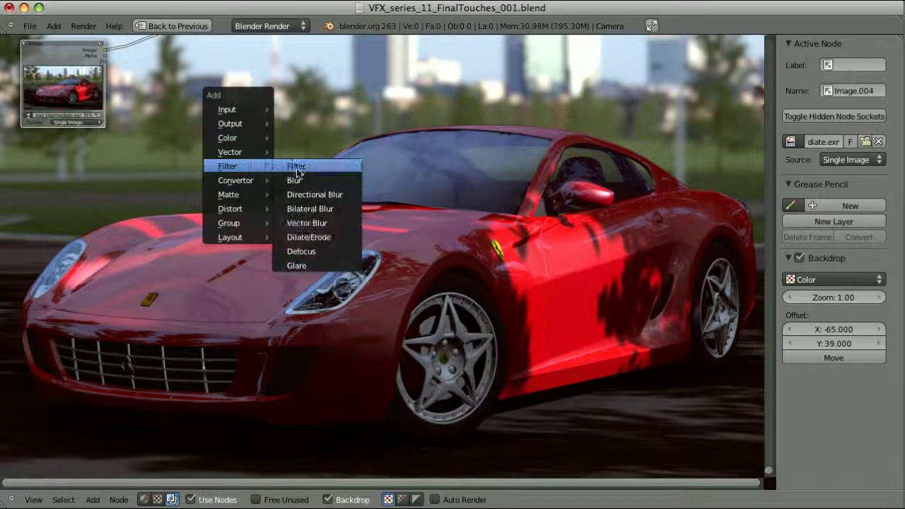
left_click(311, 266)
left_click(235, 70)
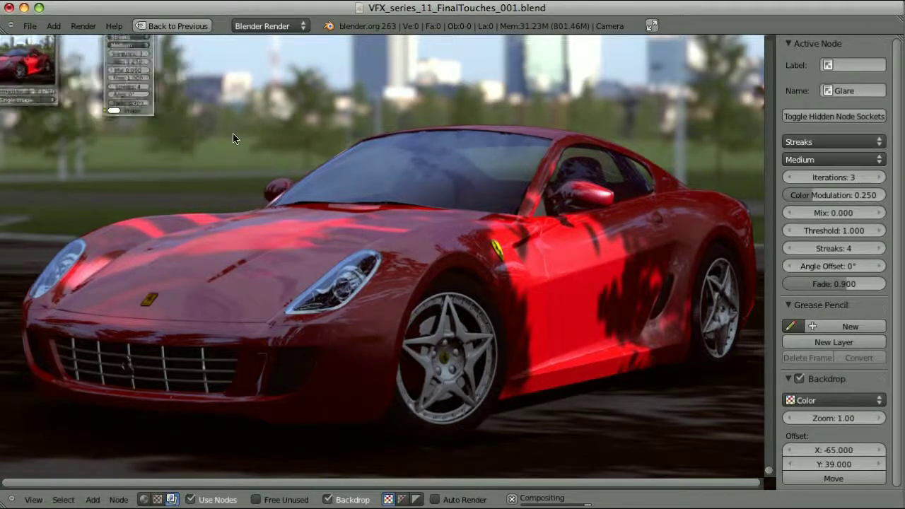
scroll(236, 138, "up", 5)
scroll(236, 138, "left", 3)
Step: Collapse the Glare node, insert it before Composite, and make it Fog Glow, size 9
key("h")
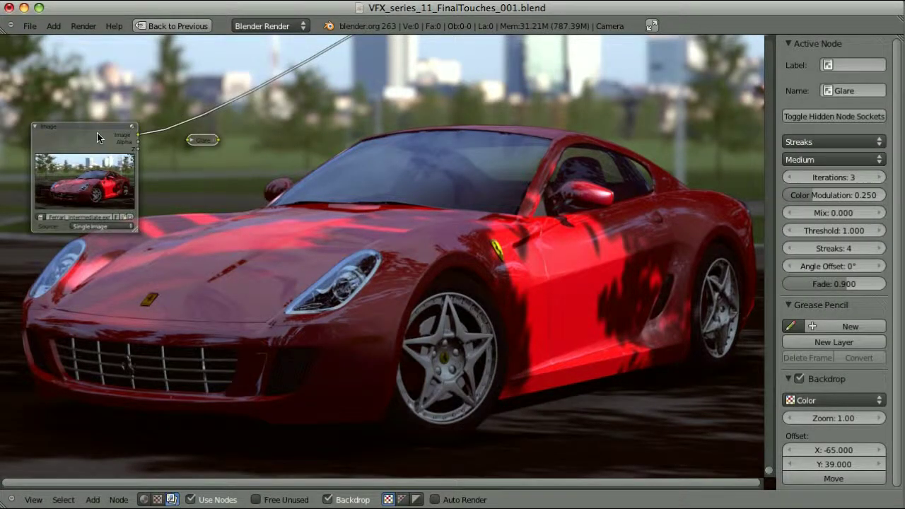
left_click(97, 138)
left_click_drag(191, 140, 203, 139)
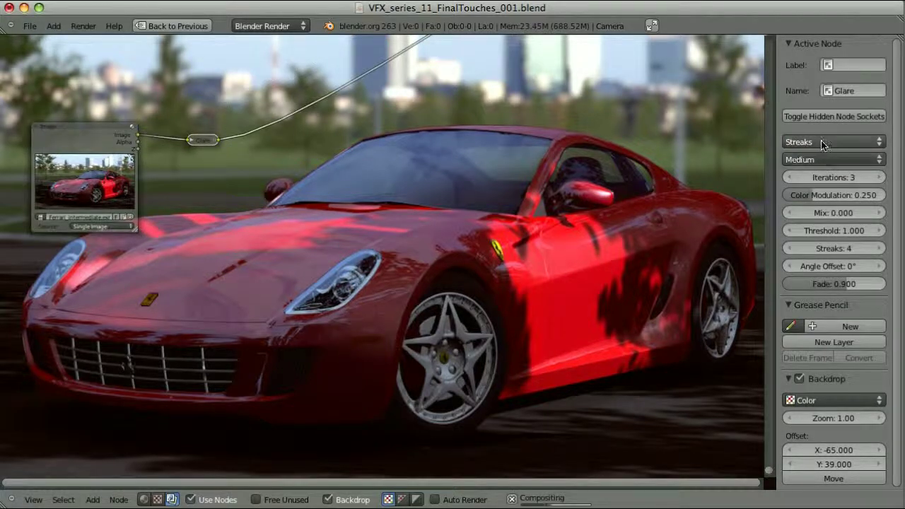
left_click(822, 142)
left_click(806, 93)
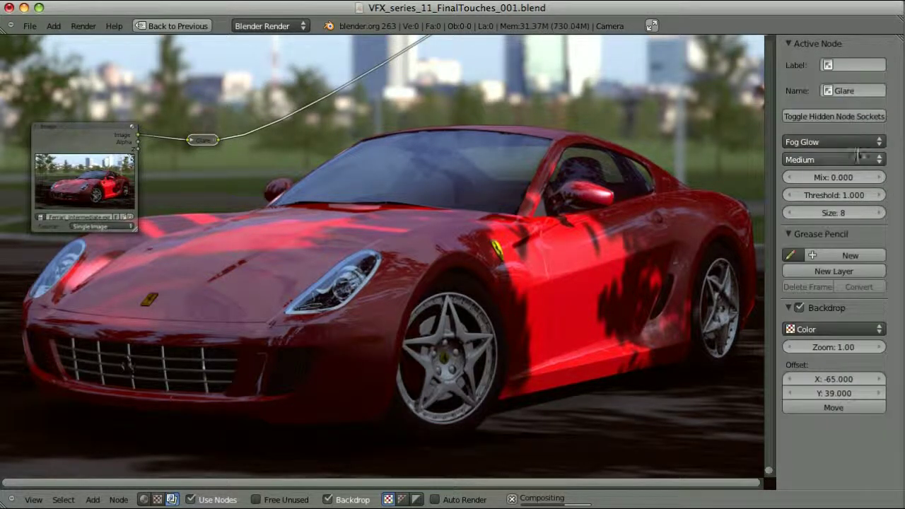
left_click(880, 213)
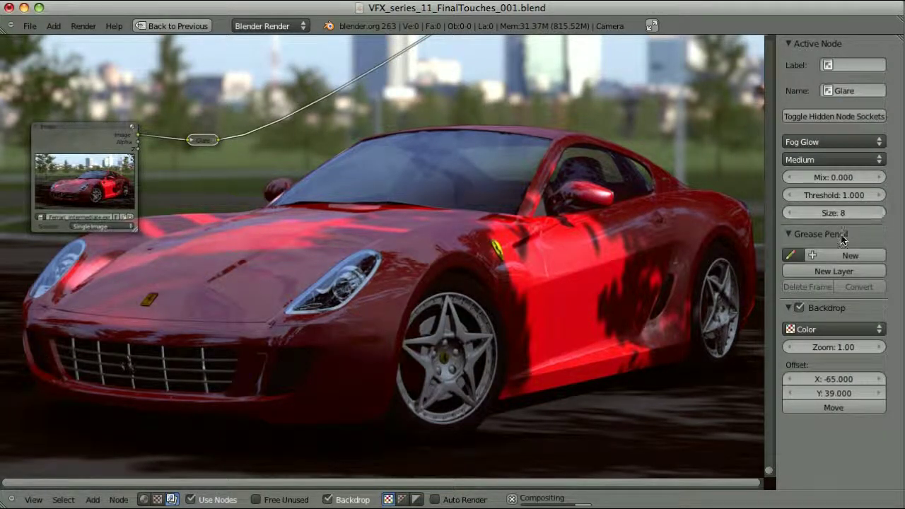
Step: Set the glare Mix to 1.0 and finally the threshold to 0.4
double_click(849, 193)
type("0.9")
key("Return")
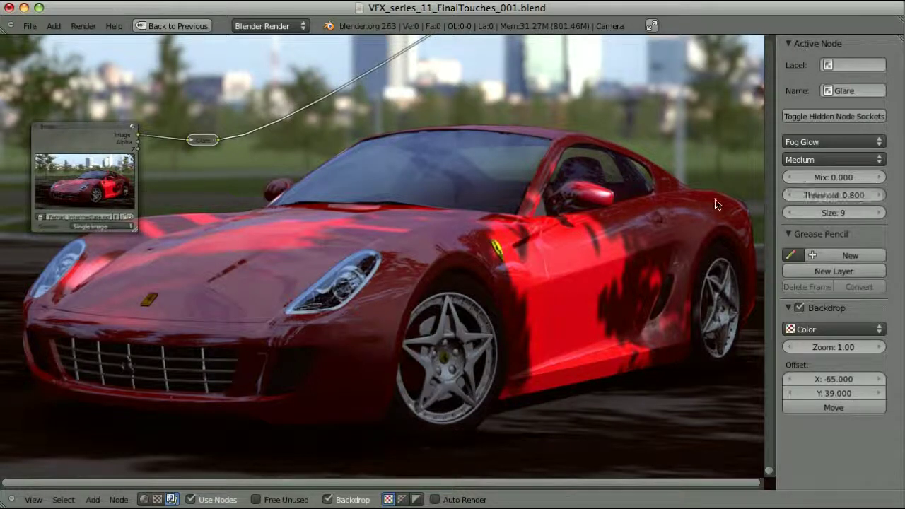
double_click(842, 178)
type("1")
key("Return")
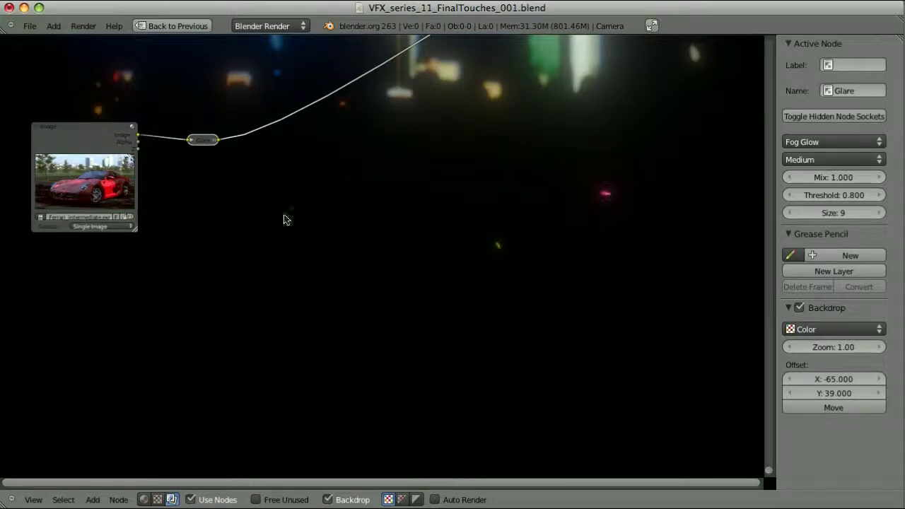
double_click(856, 196)
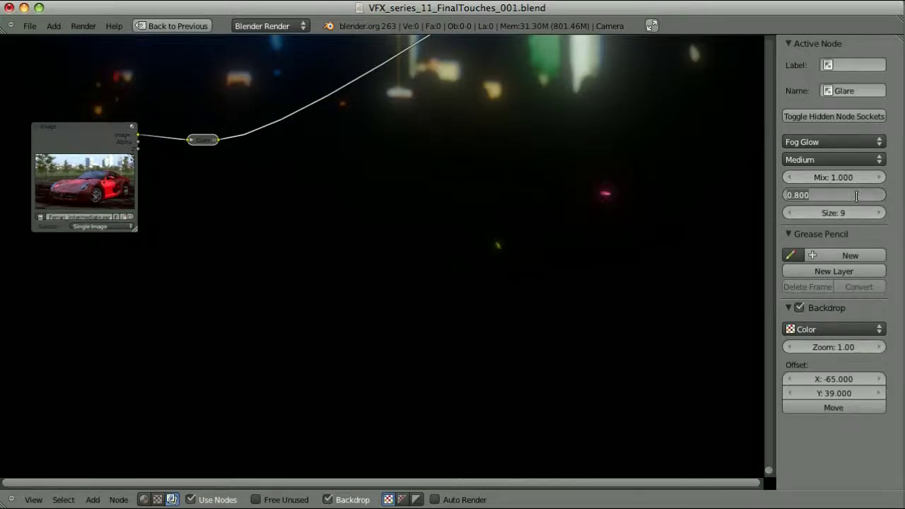
type("0.4")
key("Return")
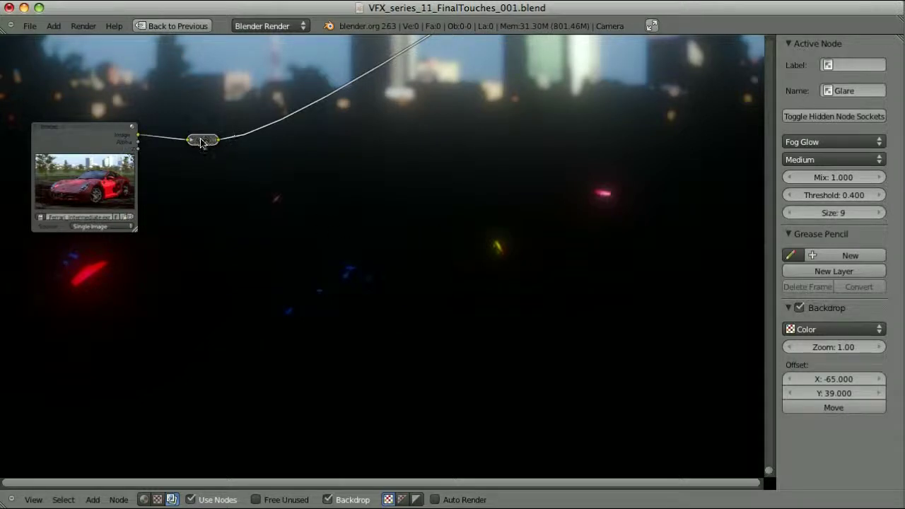
Step: Add an Add-blend mix node linking the Glare output with the original image
left_click_drag(201, 144, 195, 106)
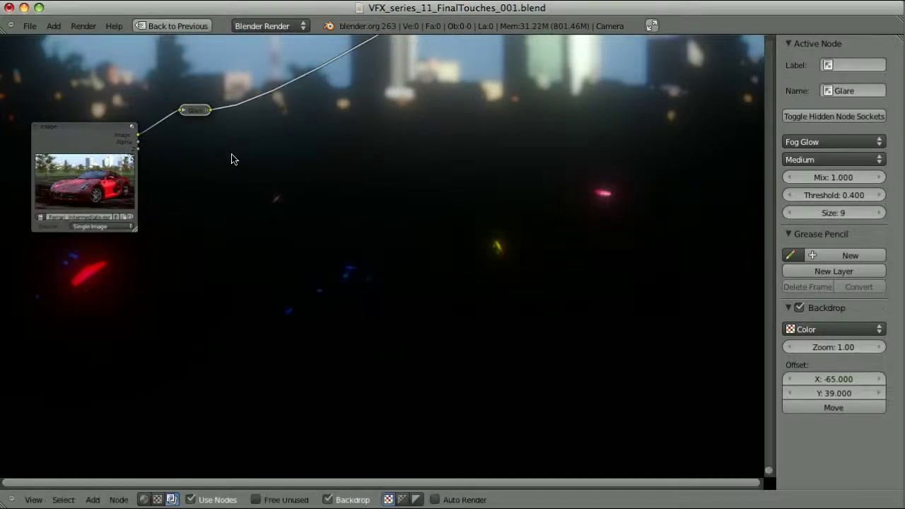
key("shift+a")
mouse_move(209, 132)
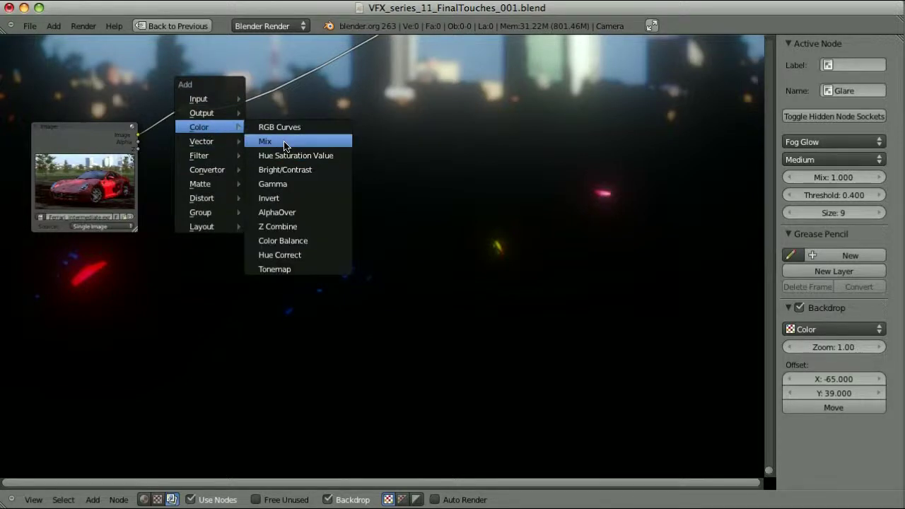
left_click(303, 140)
left_click(302, 164)
left_click(302, 173)
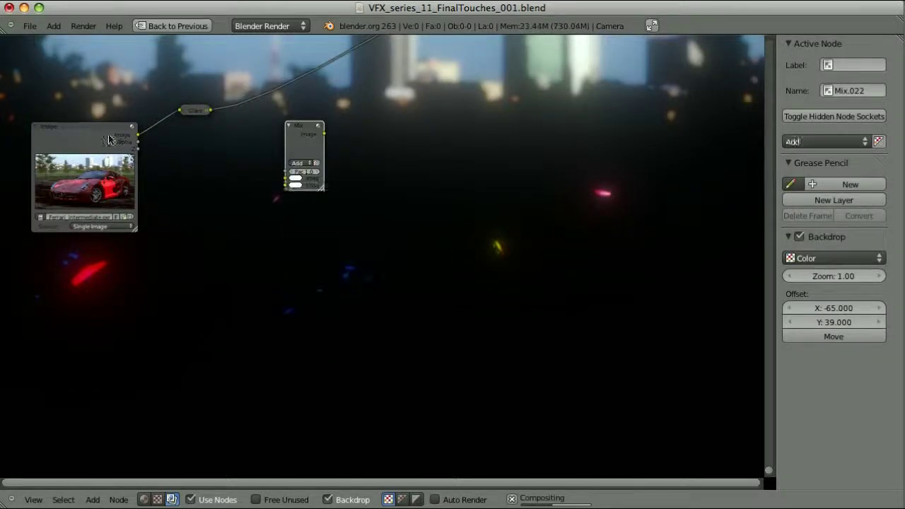
key("f")
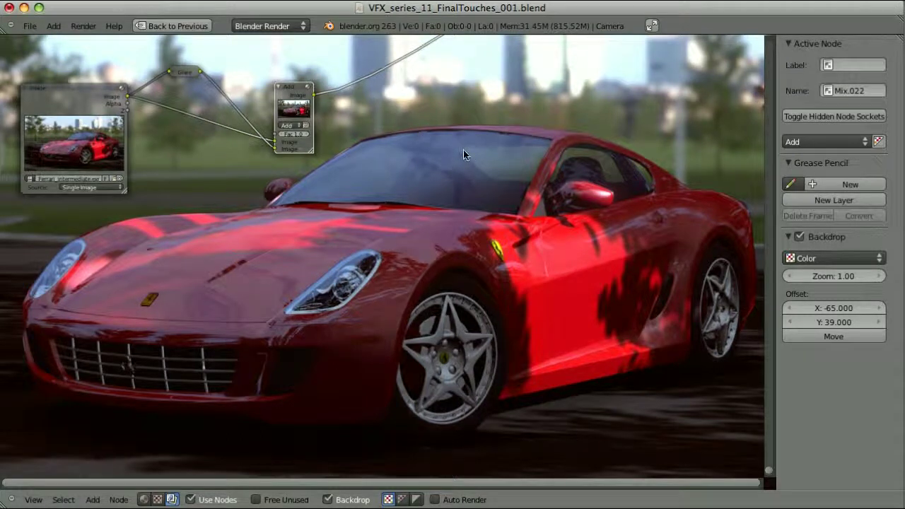
Step: Pan the backdrop render to bring the Ferrari into view
middle_click_drag(462, 138, 479, 238, "alt")
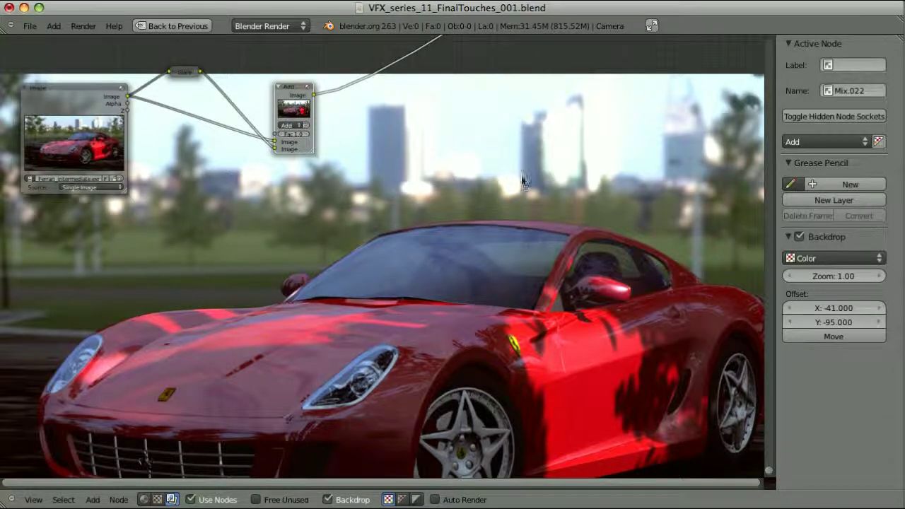
middle_click_drag(562, 272, 566, 365)
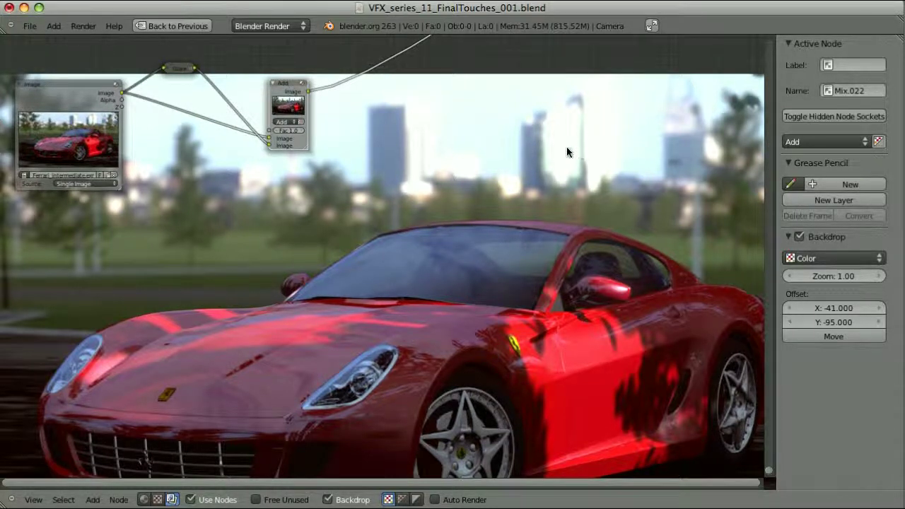
middle_click_drag(613, 392, 586, 283, "alt")
Step: Set the Glare threshold to 0.3 and try an Add factor of 2
left_click(181, 70)
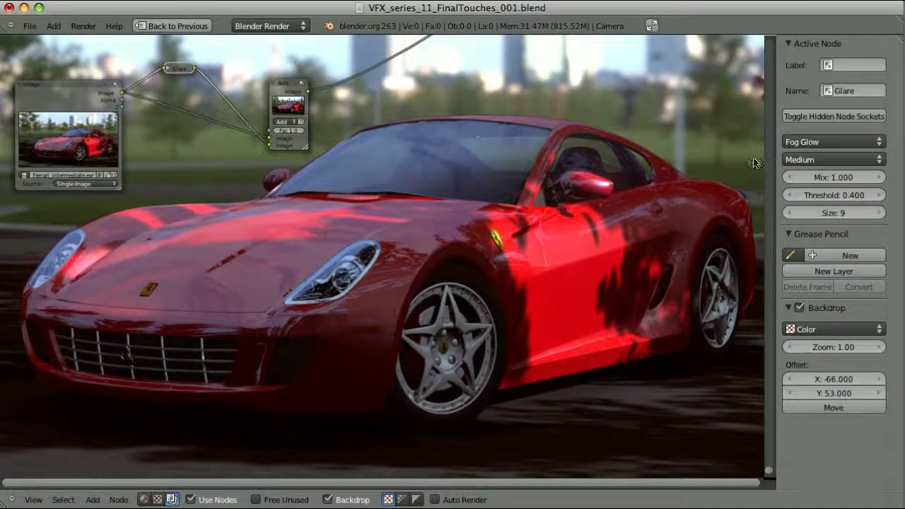
left_click(863, 195)
type("0.3")
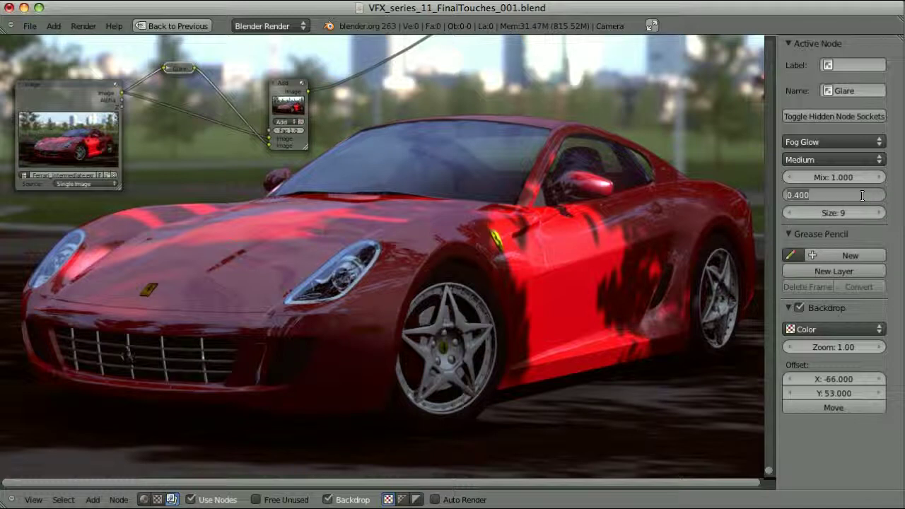
key("Return")
scroll(253, 218, "up", 3)
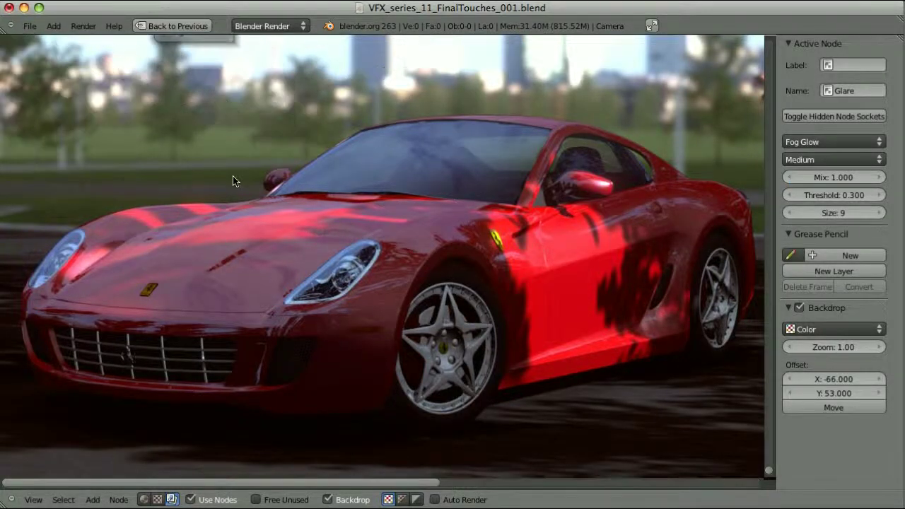
middle_click_drag(233, 176, 233, 322)
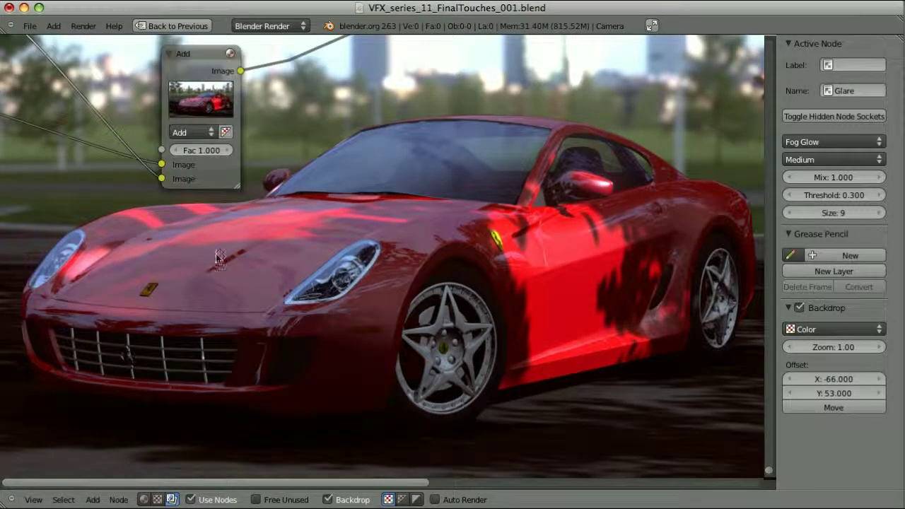
left_click(216, 150)
type("2")
key("Return")
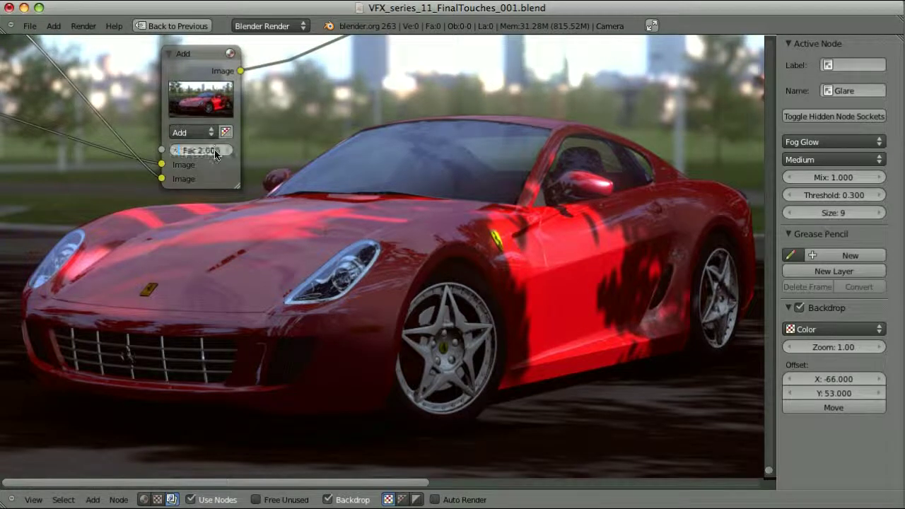
Step: Drop the Glare threshold to 0 and set the Add factor to 1
middle_click_drag(478, 397, 437, 307, "alt")
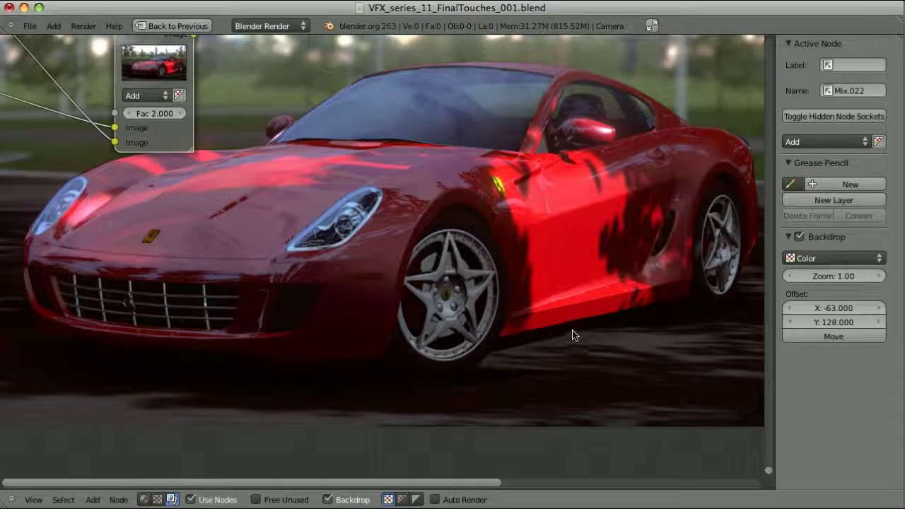
scroll(212, 233, "down", 2)
middle_click_drag(99, 192, 142, 209)
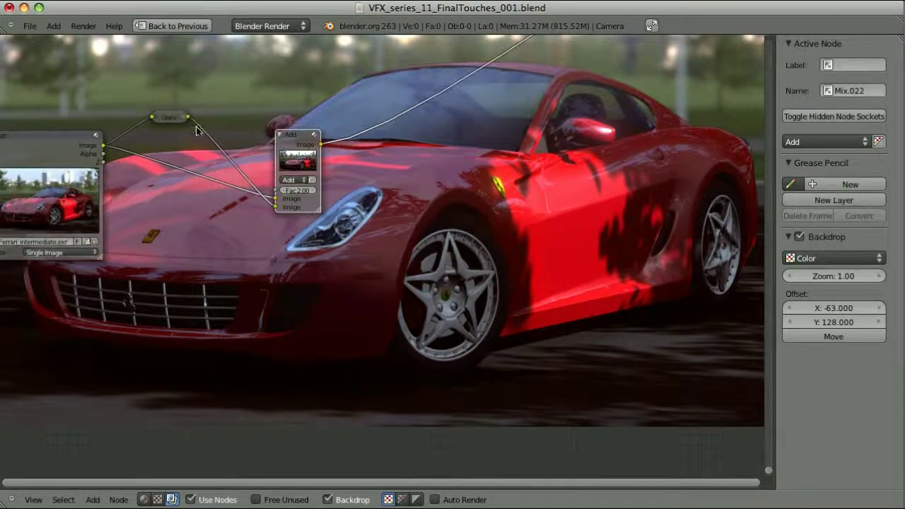
left_click(174, 117)
left_click(859, 195)
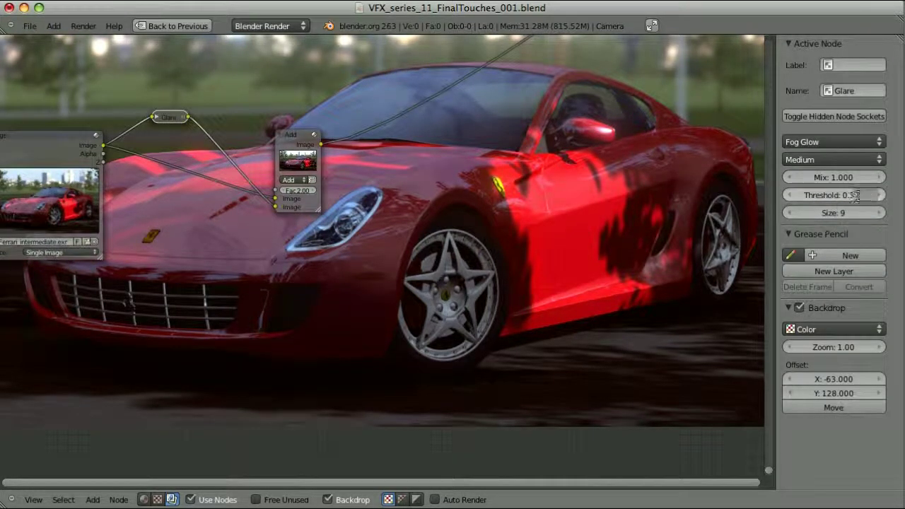
type("0")
key("Return")
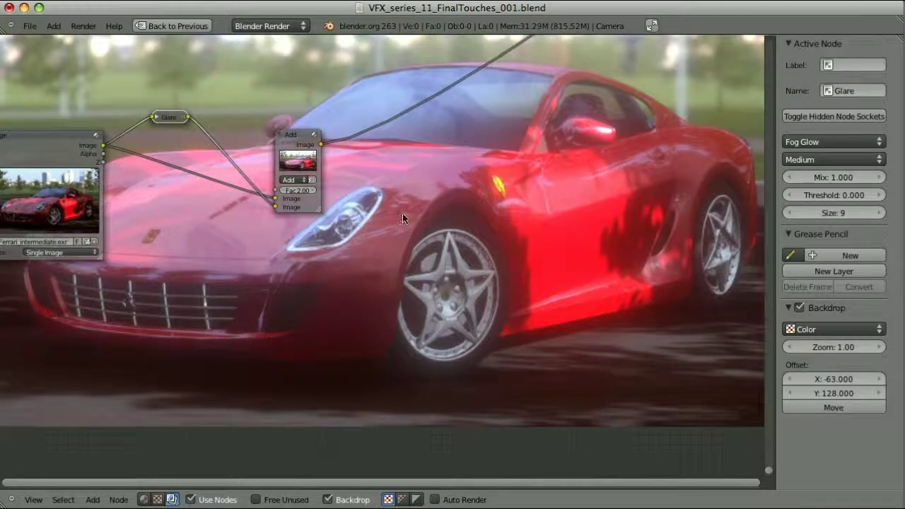
scroll(402, 218, "up", 2)
middle_click_drag(256, 154, 169, 125)
type("1")
key("Return")
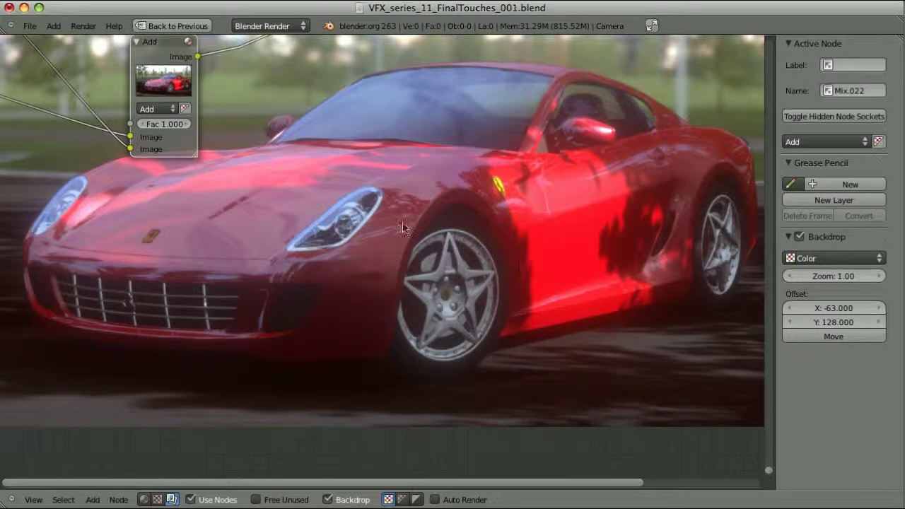
Step: Lower the Add factor to 0.1, then settle on 0.2
left_click(177, 126)
key("BackSpace")
type(".1")
key("Return")
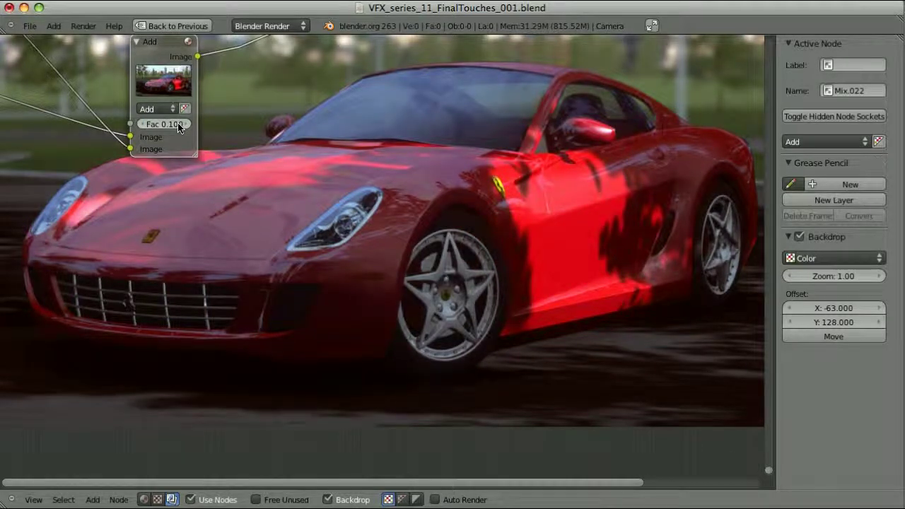
left_click(176, 125)
type(".2")
key("Return")
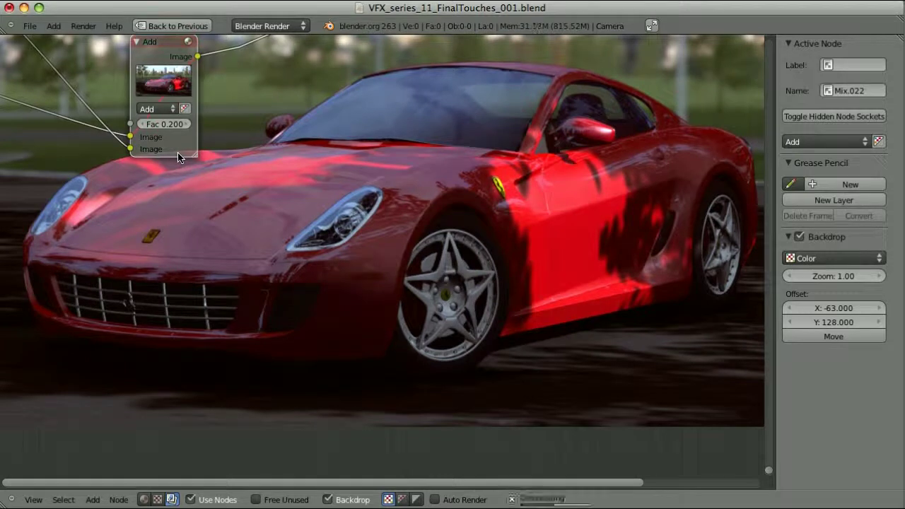
Step: Set the Glare threshold to 0.1
scroll(148, 204, "down", 2)
middle_click_drag(148, 205, 179, 230)
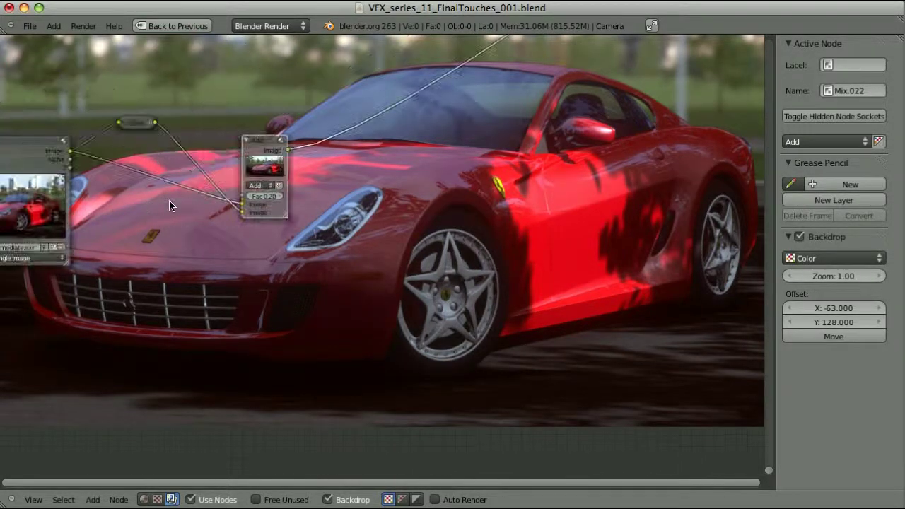
left_click(136, 128)
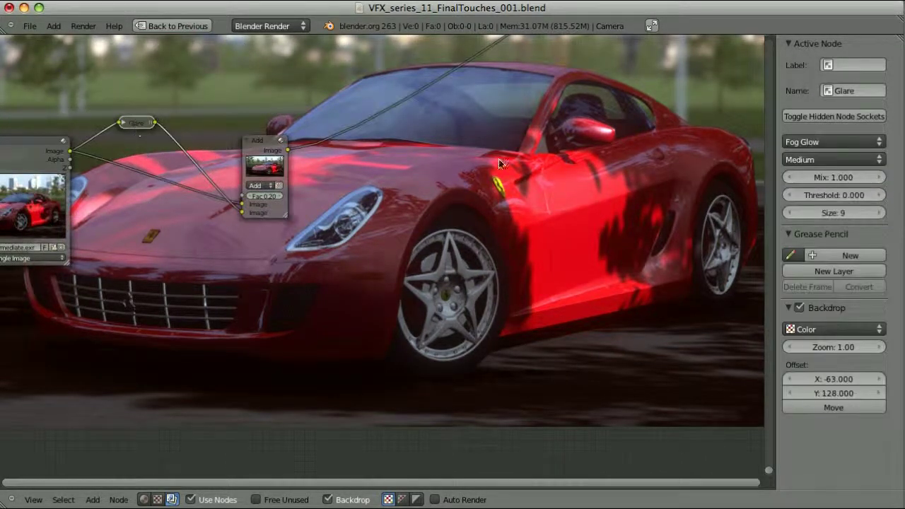
left_click(849, 195)
type("0.1")
key("Return")
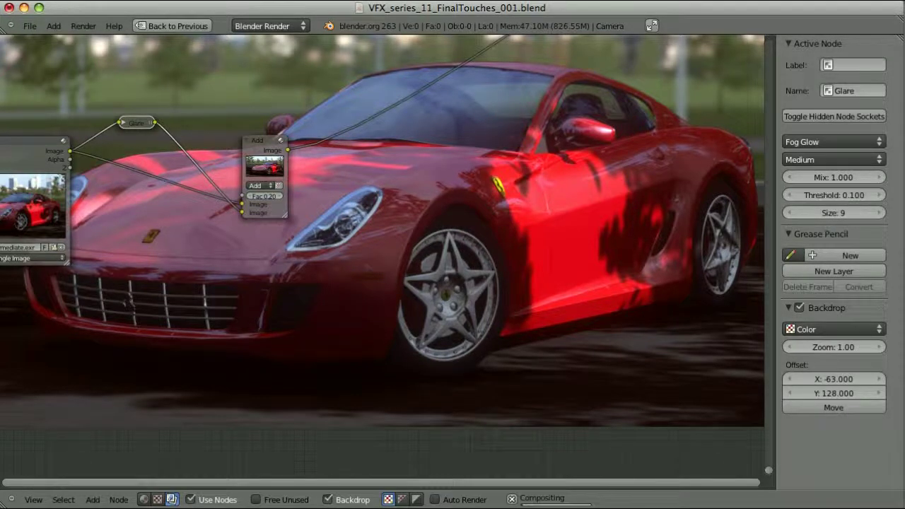
Step: Move the Add node further left in the node tree
left_click(261, 145)
middle_click_drag(447, 306, 297, 244)
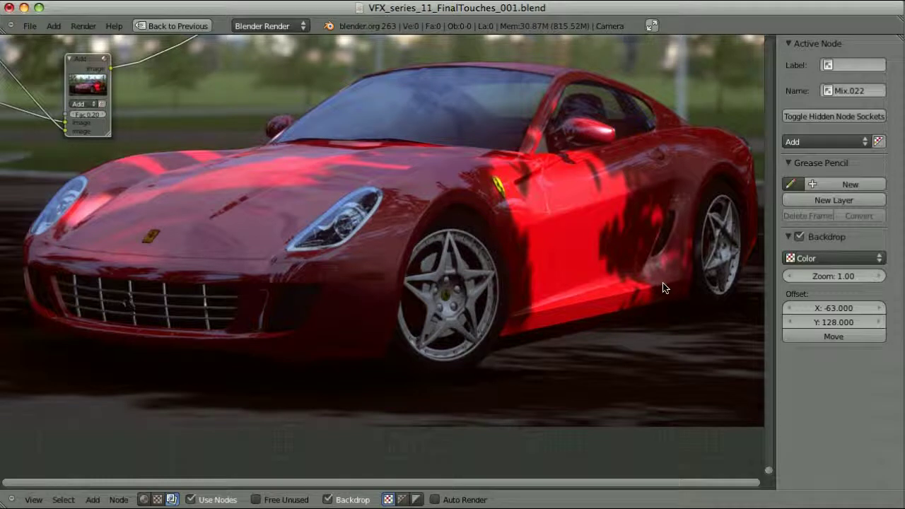
middle_click_drag(241, 198, 394, 229)
left_click(241, 103)
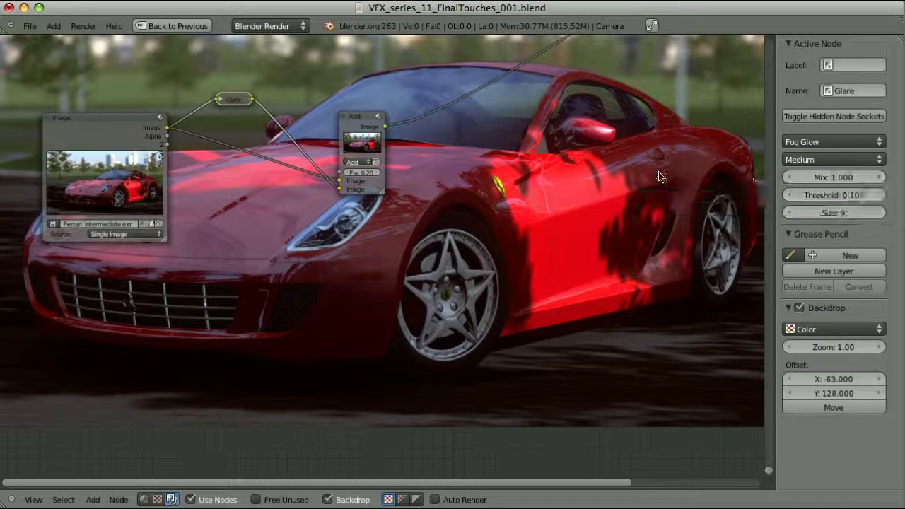
left_click_drag(359, 120, 340, 120)
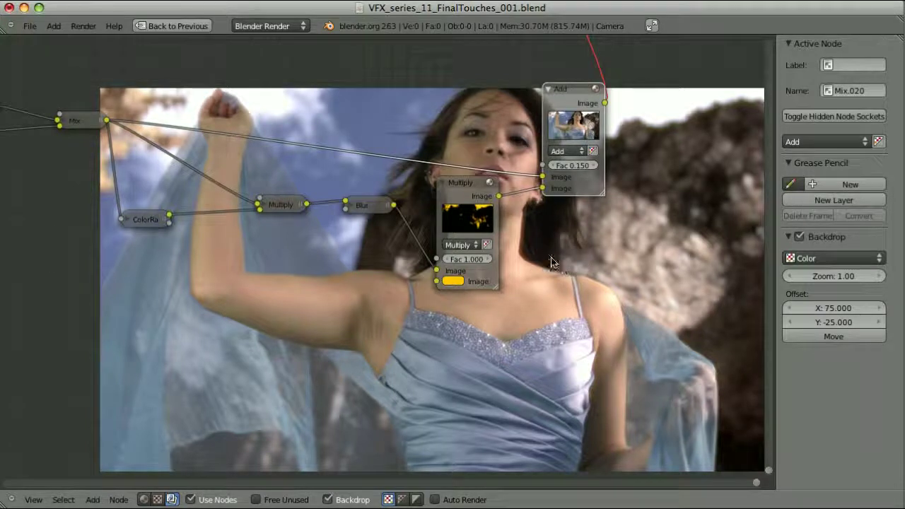
Step: Preview the ColorRamp, Multiply, Blur, tinted Multiply and final Add nodes in the Viewer backdrop in turn
left_click(147, 220)
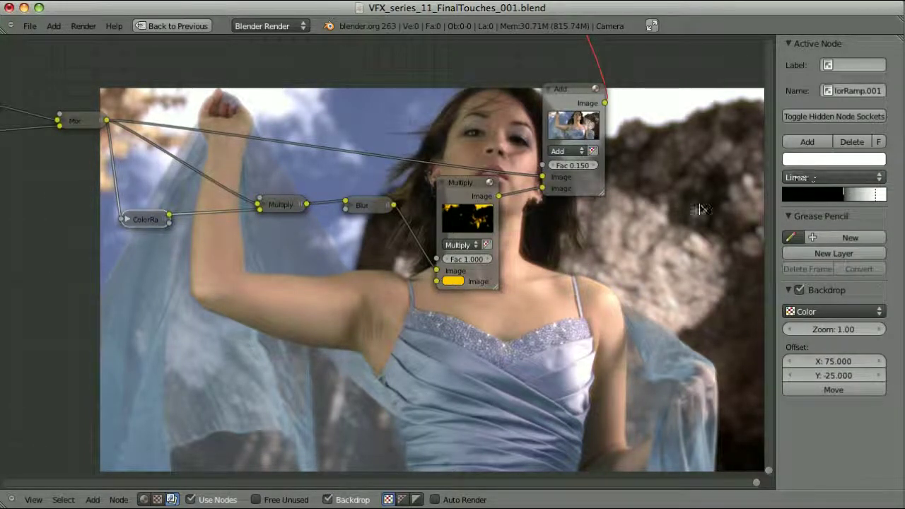
left_click(281, 204, "ctrl+shift")
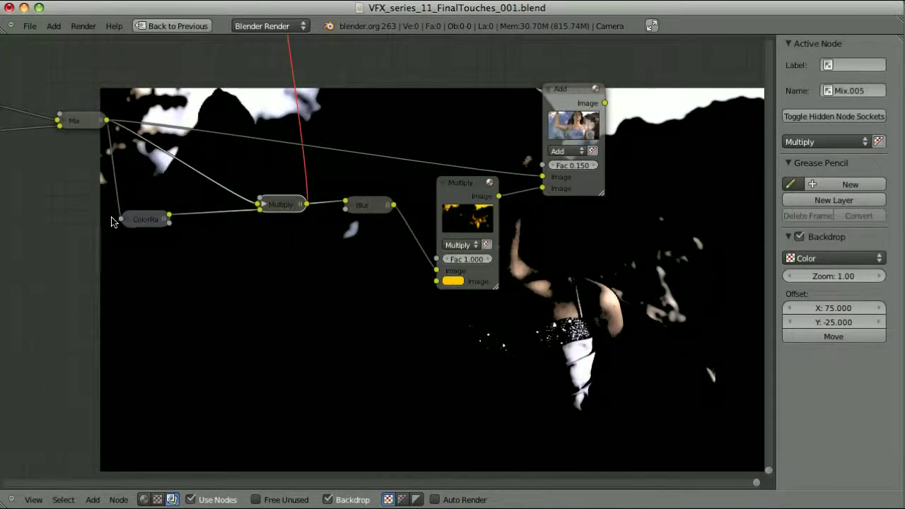
left_click(368, 206, "ctrl+shift")
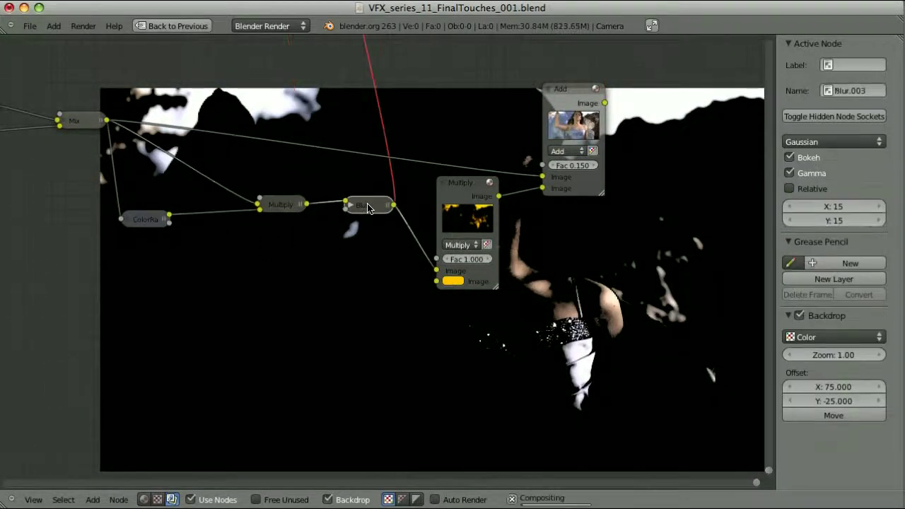
left_click(475, 192, "ctrl+shift")
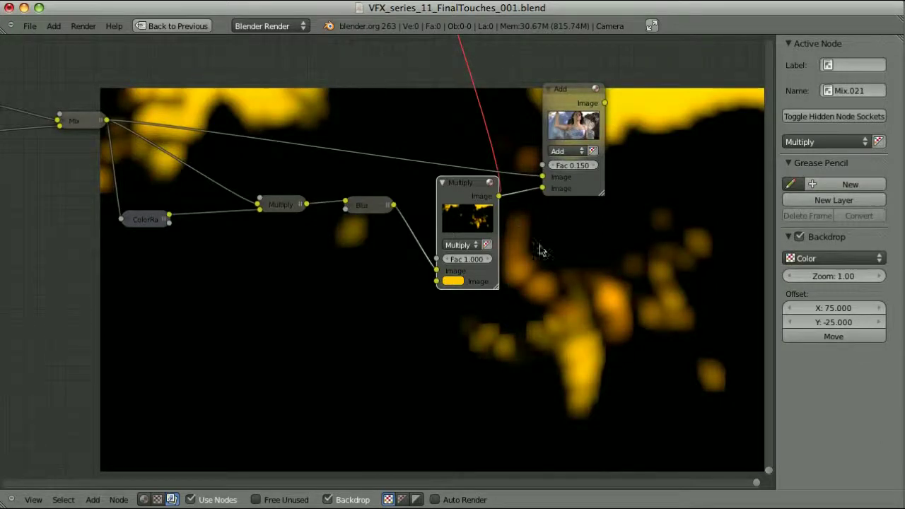
left_click(581, 99, "ctrl+shift")
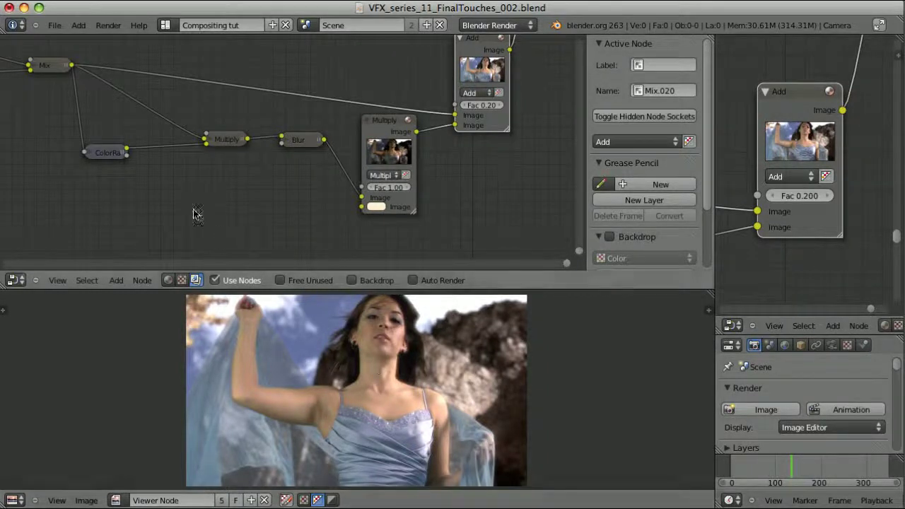
Step: Preview the first Multiply, Blur and colour Multiply nodes' outputs in the viewer
left_click(106, 153)
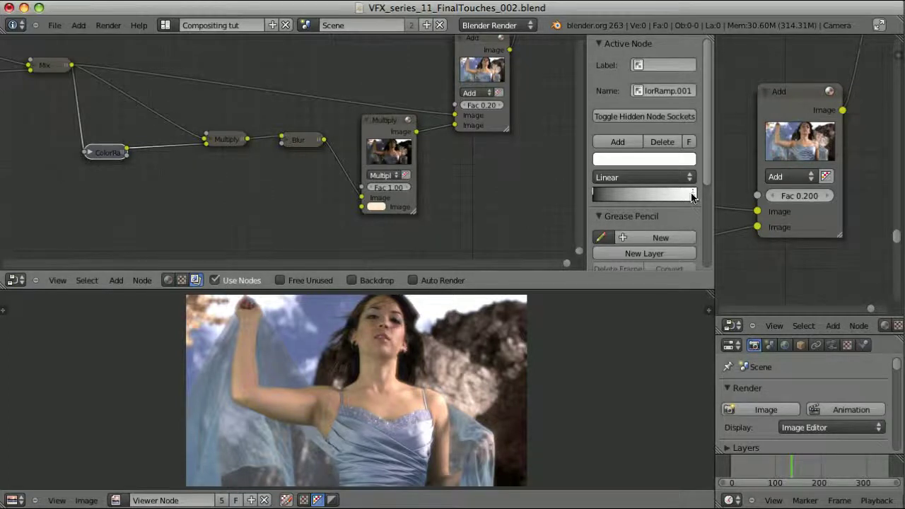
key("ctrl+z")
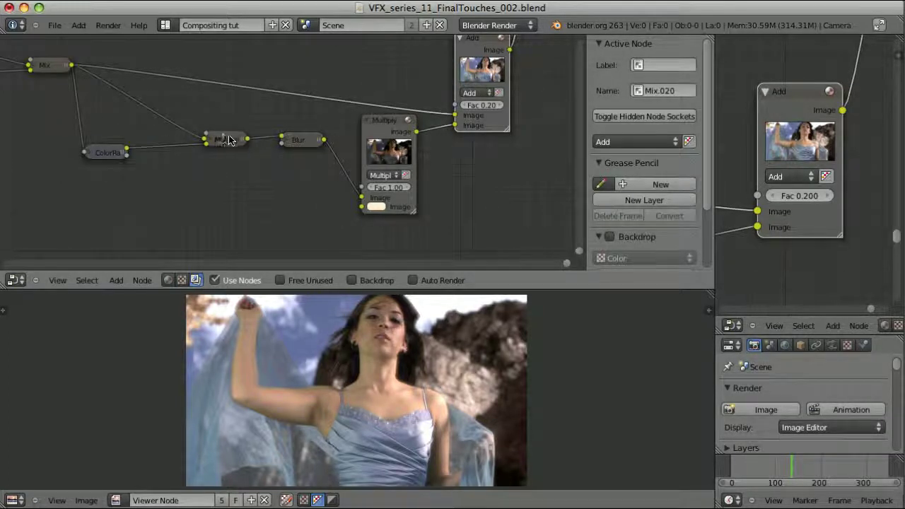
left_click(228, 140, "ctrl+shift")
left_click(301, 140, "ctrl+shift")
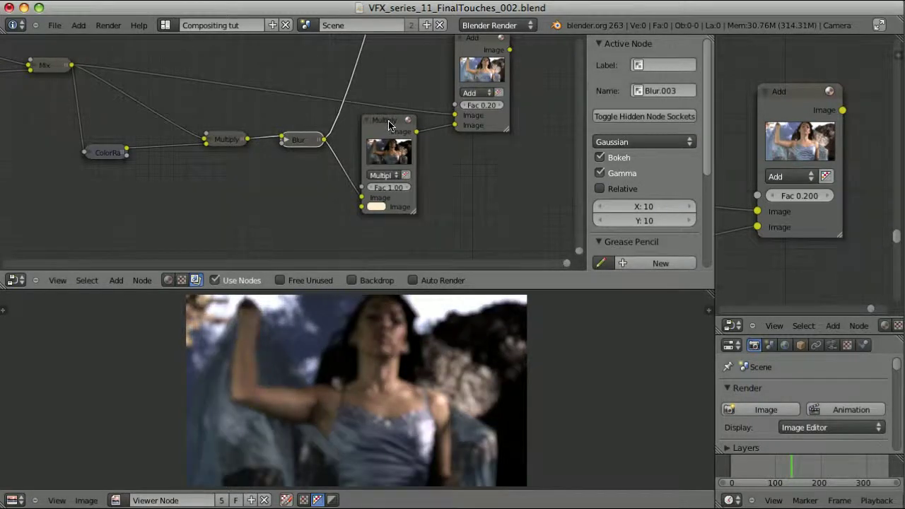
left_click(388, 126, "ctrl+shift")
Step: Give the Multiply node a pale warm tint and show the Add node's output in the viewer
left_click(377, 206)
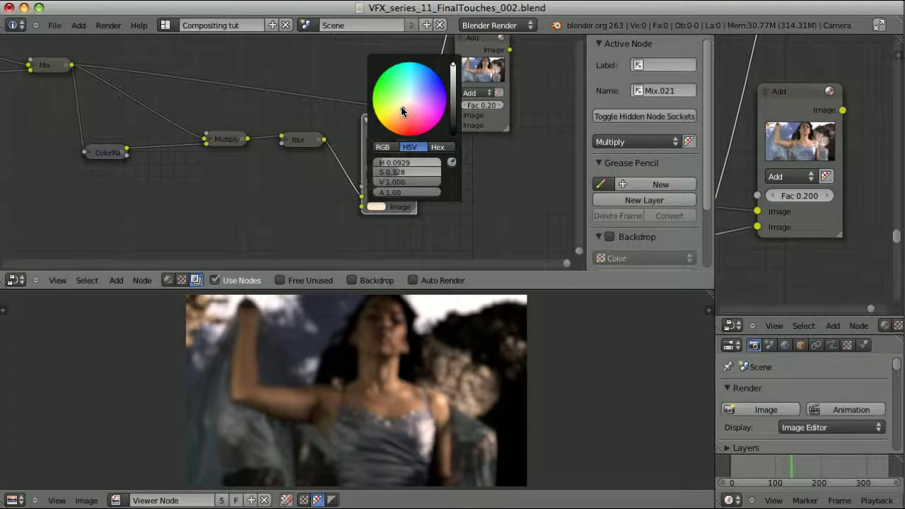
left_click(495, 126, "ctrl+shift")
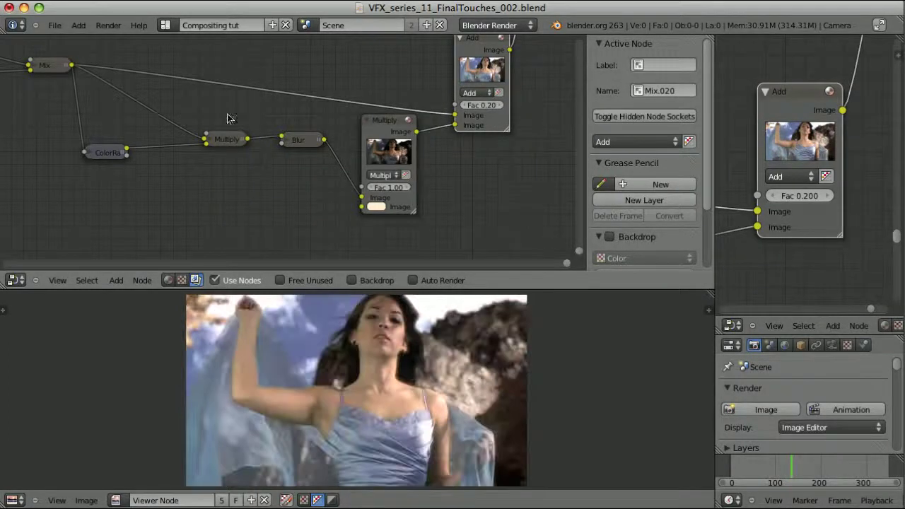
left_click(69, 68, "ctrl+shift")
left_click(495, 115, "ctrl+shift")
scroll(488, 189, "down", 4)
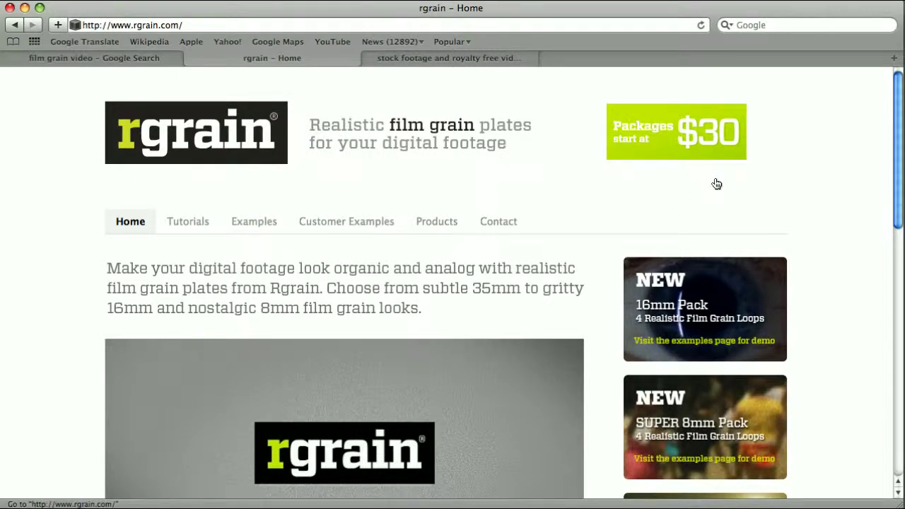
Step: Switch to the third Safari tab showing the DVarchive film grain results
left_click(456, 61)
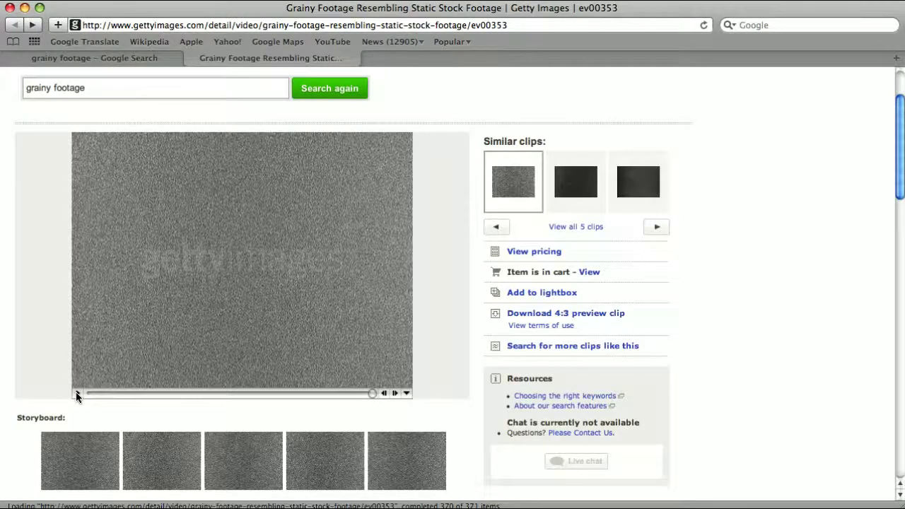
Step: Play the Getty grainy static preview clip and scroll down to check its royalty-free prices
left_click(77, 394)
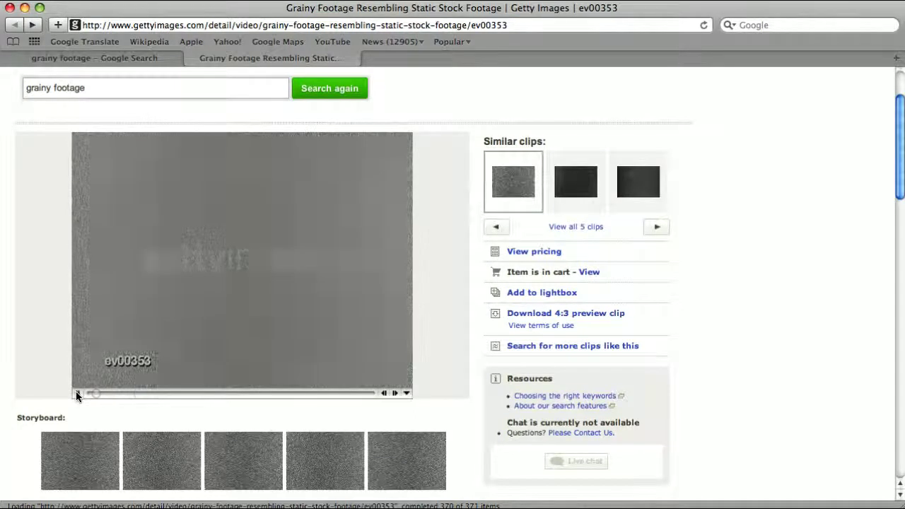
scroll(520, 308, "down", 10)
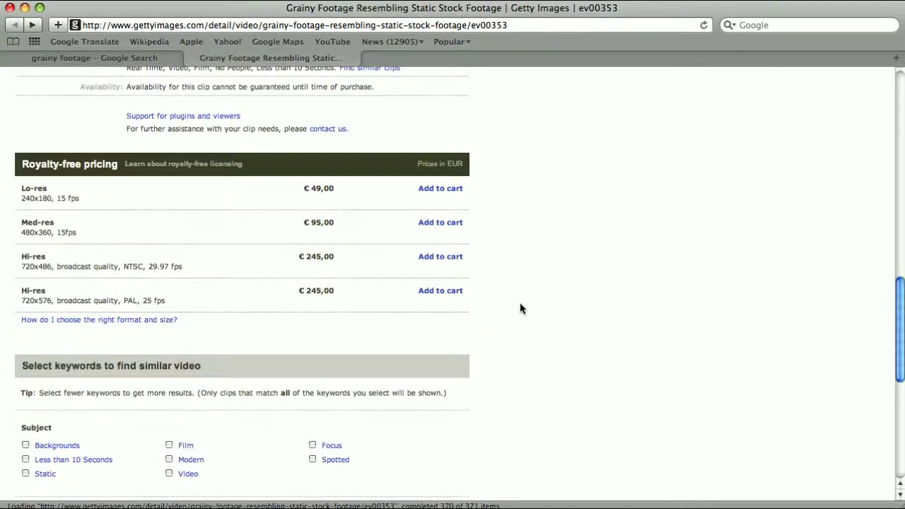
scroll(520, 308, "up", 10)
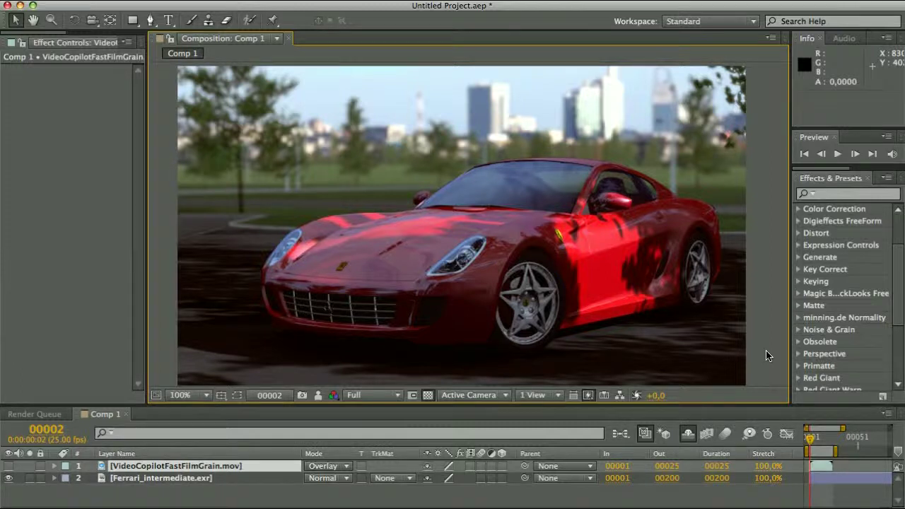
Step: Make the VideoCopilotFastFilmGrain.mov layer visible and set its opacity to 100%
left_click(196, 468)
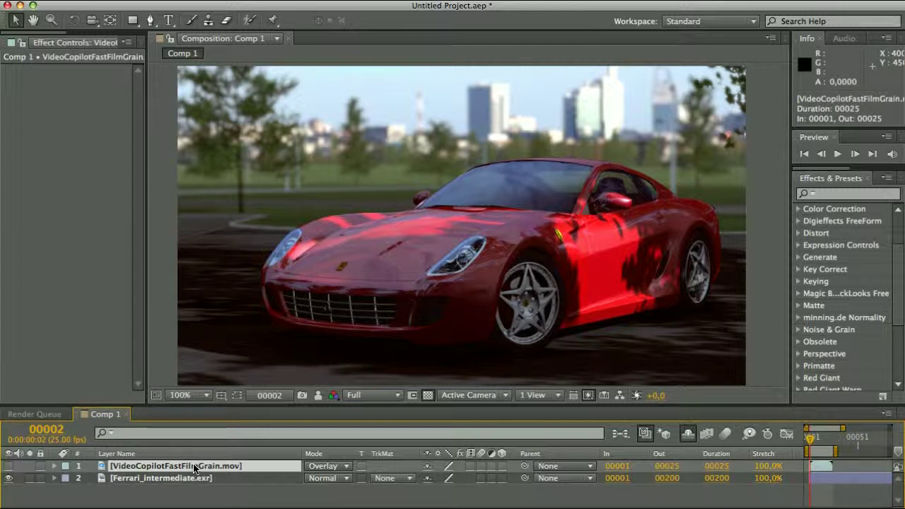
left_click(9, 466)
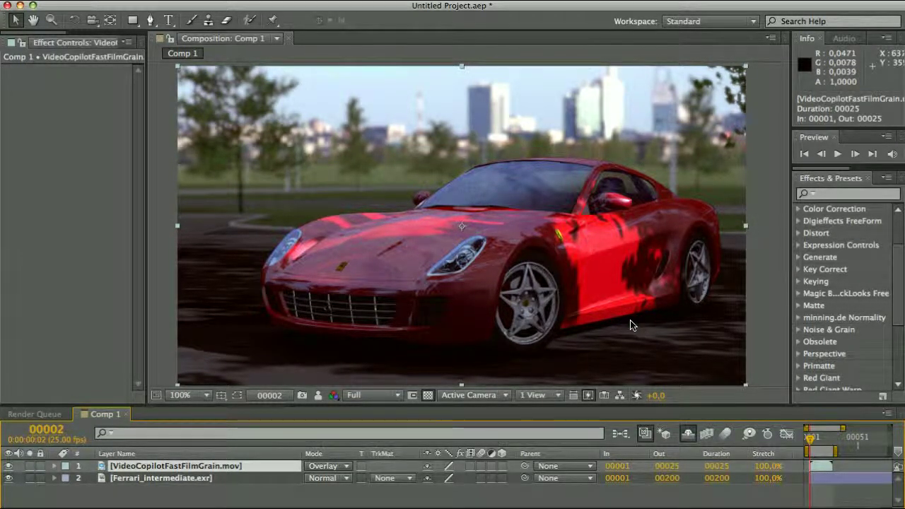
key("t")
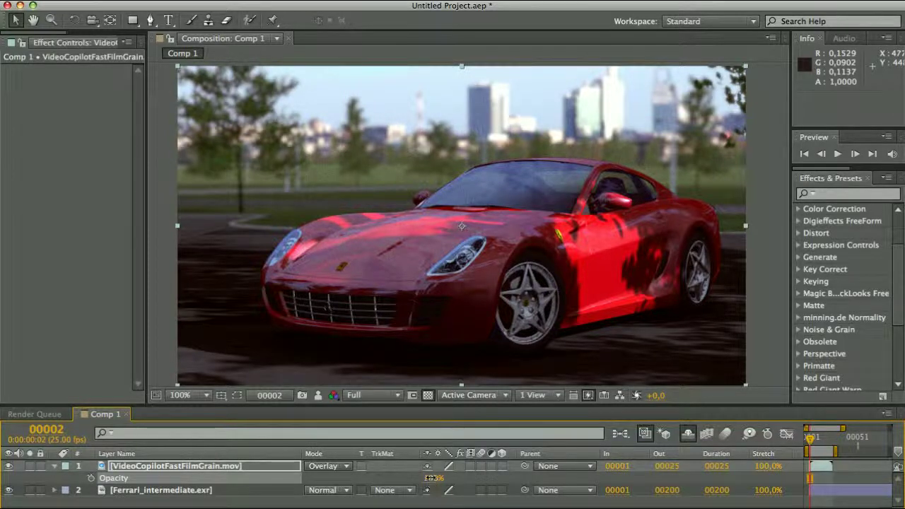
right_click(435, 479)
left_click(459, 485)
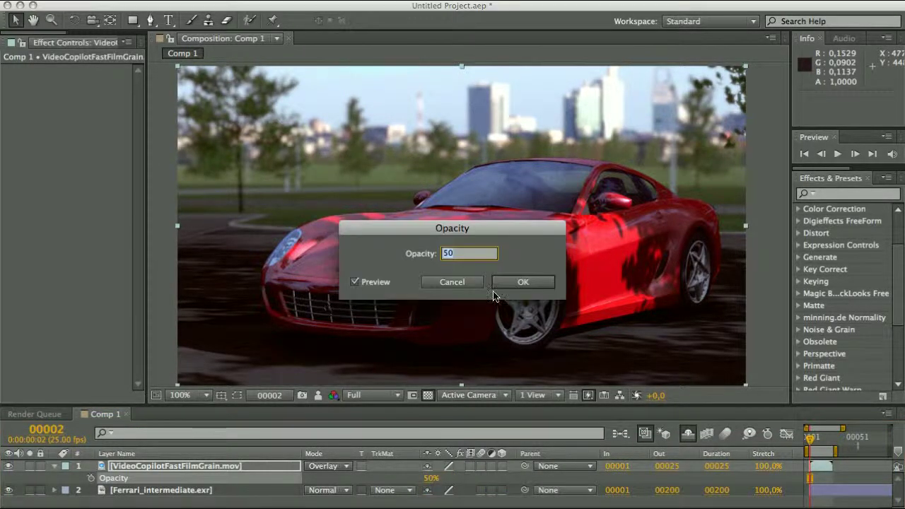
type("100")
left_click(533, 283)
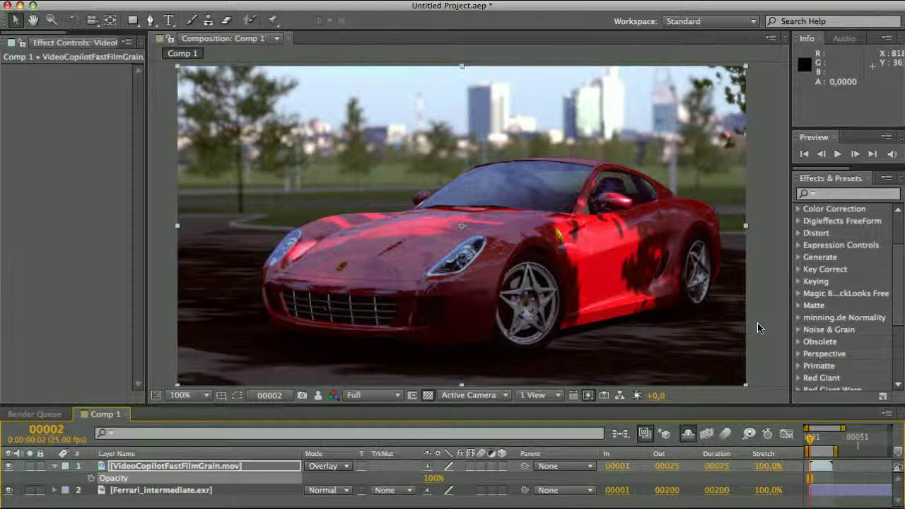
left_click(318, 395)
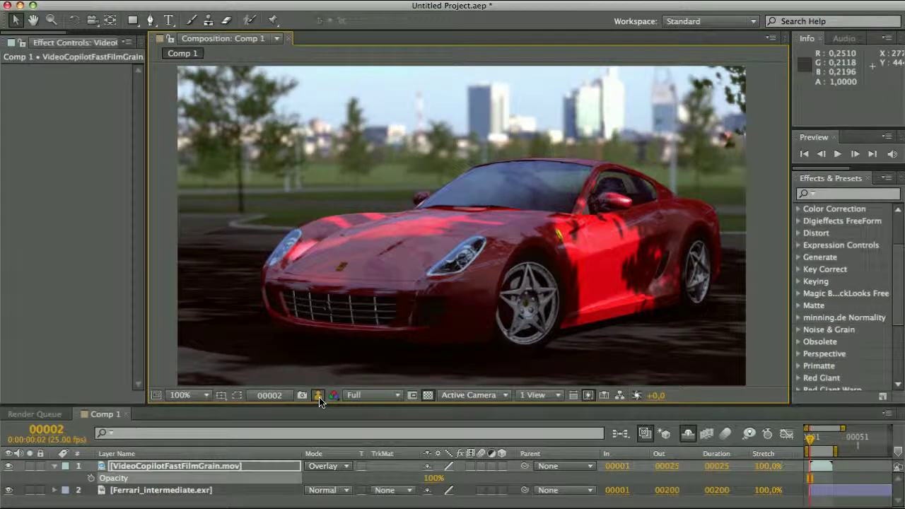
left_click(318, 395)
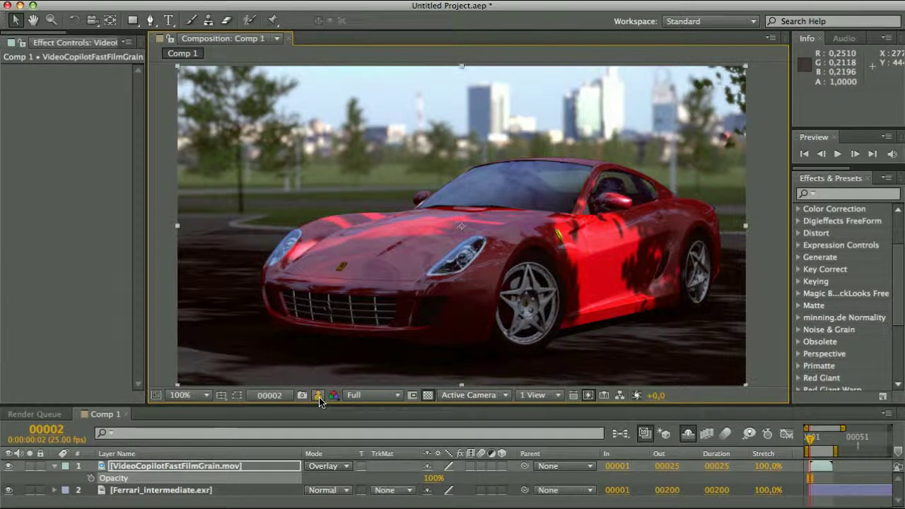
scroll(612, 385, "up", 1)
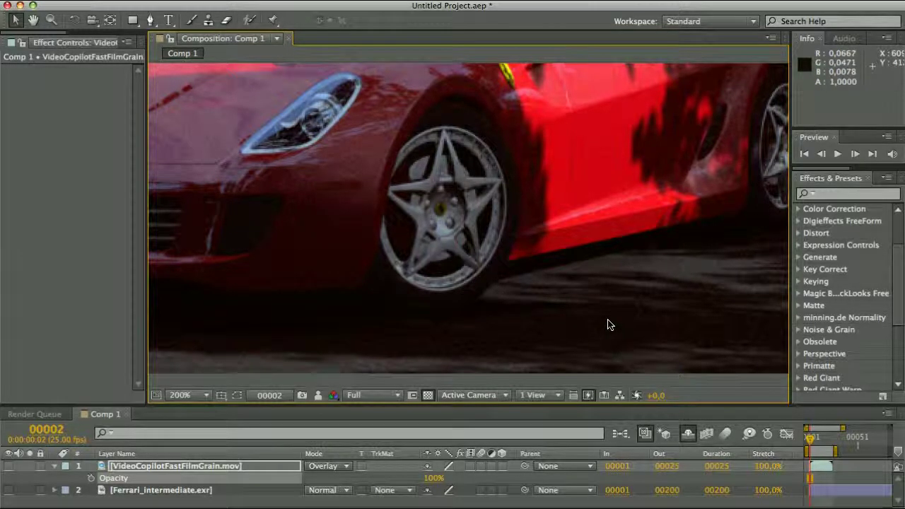
scroll(609, 325, "up", 1)
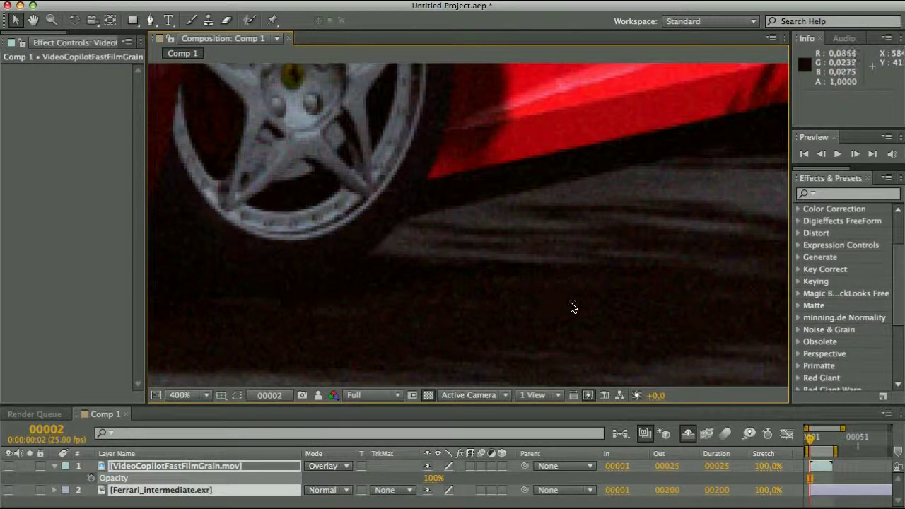
left_click(320, 396)
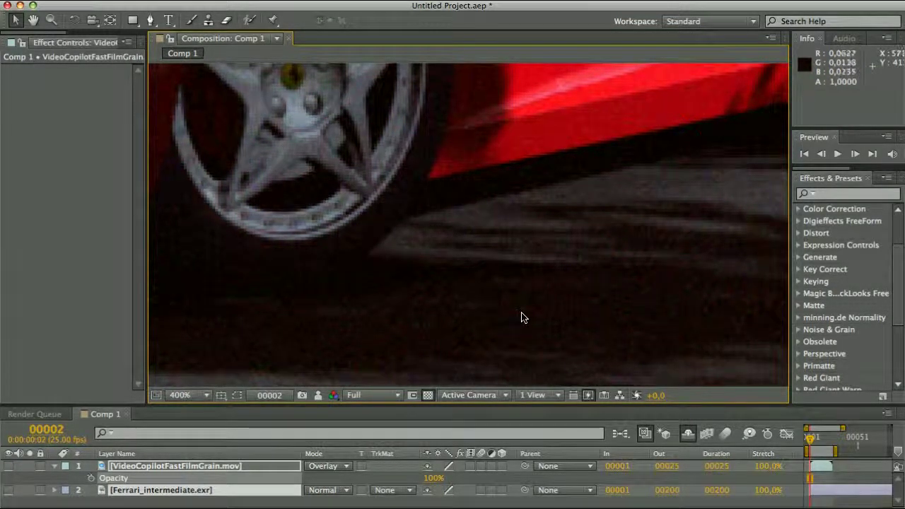
scroll(522, 317, "down", 4)
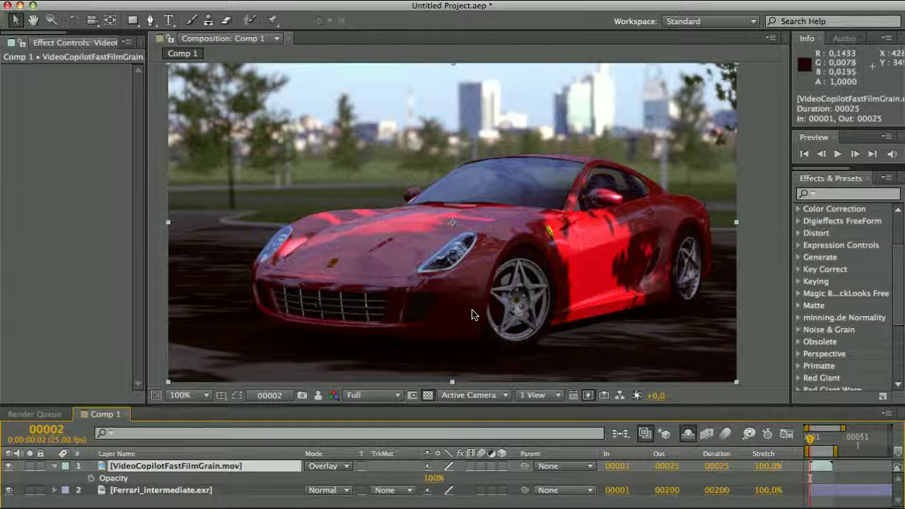
Step: Create a new mid-gray solid layer with RGB values of 0.5
key("super+y")
left_click(157, 318)
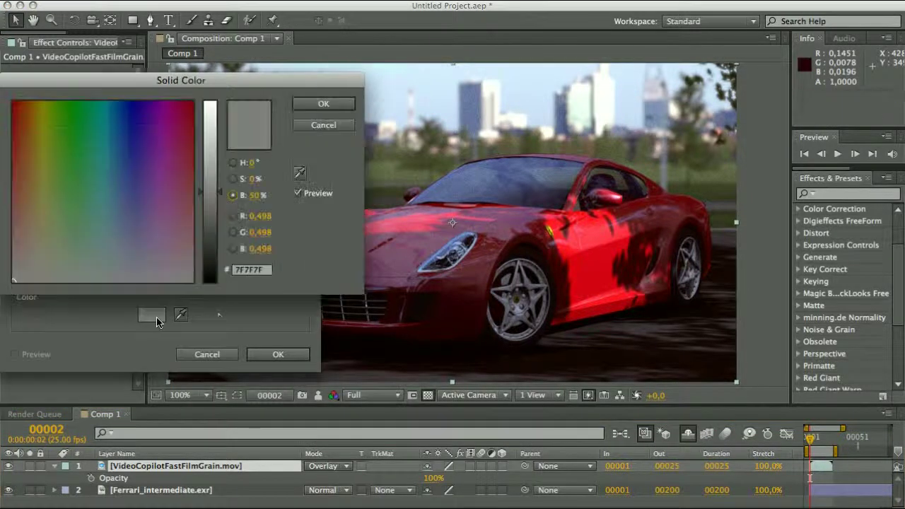
left_click(260, 219)
type("0,5")
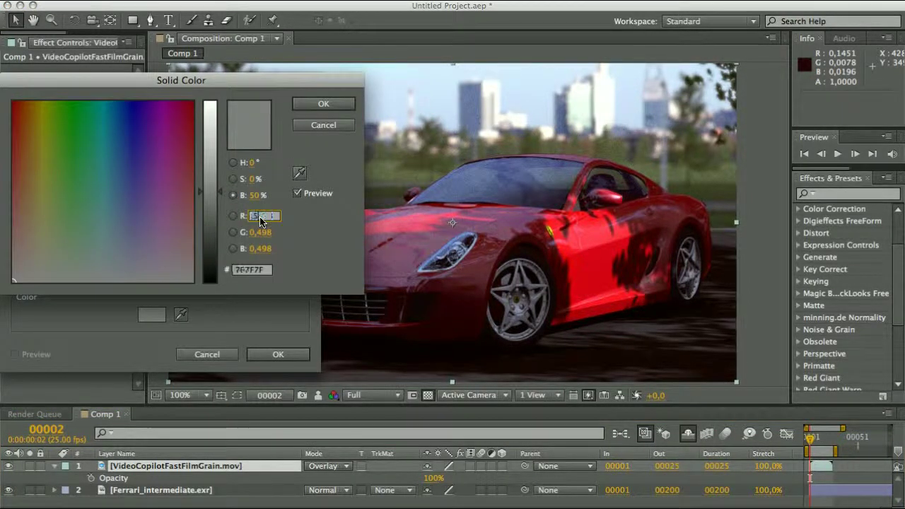
key("Tab")
type("0,5")
key("Tab")
type("0,5")
key("Return")
key("Return")
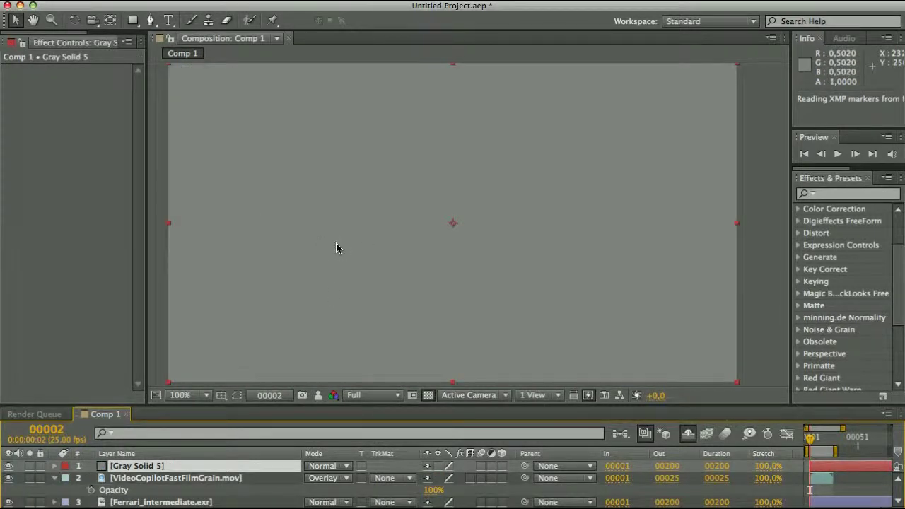
Step: Set Gray Solid 5 to Overlay blending with its X position at 20
left_click(330, 468)
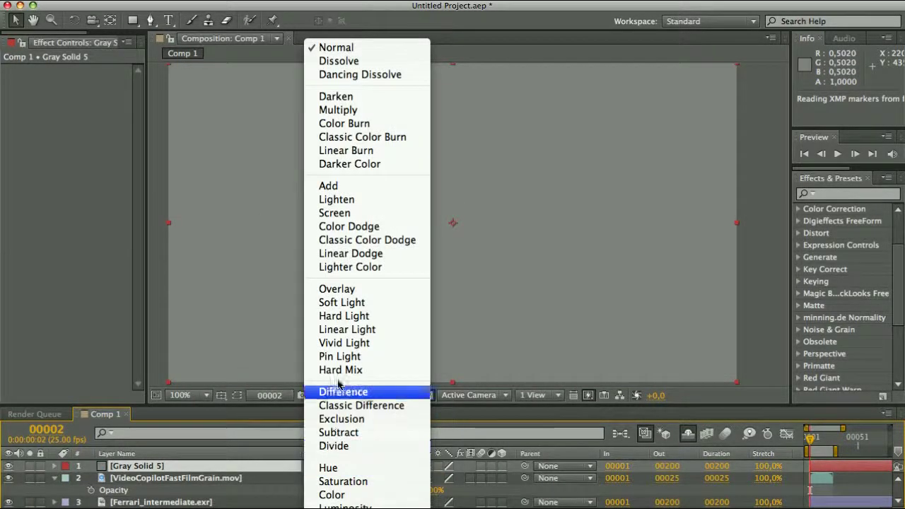
left_click(341, 289)
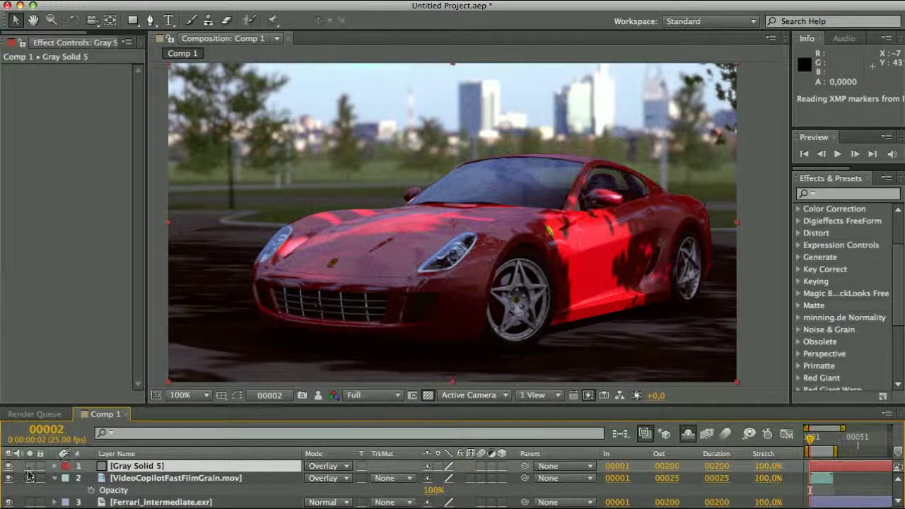
key("p")
left_click(435, 478)
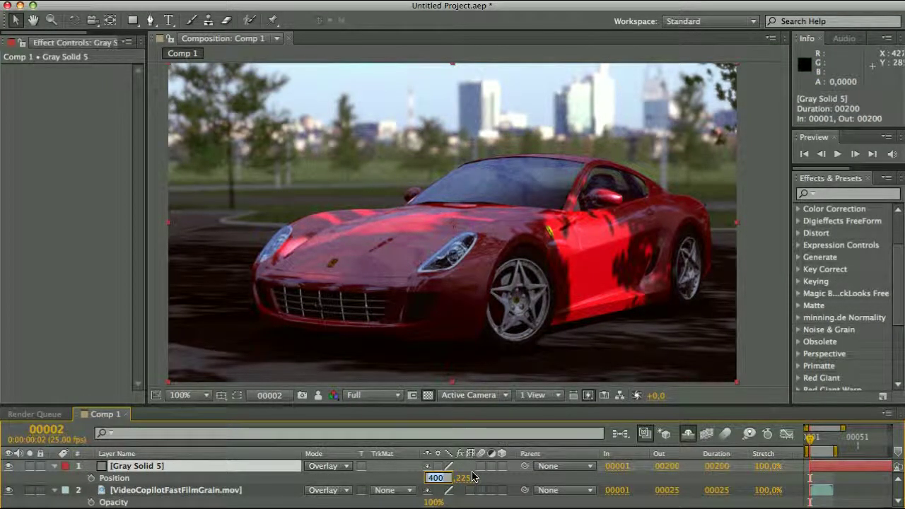
type("20")
key("Return")
scroll(459, 230, "up", 4)
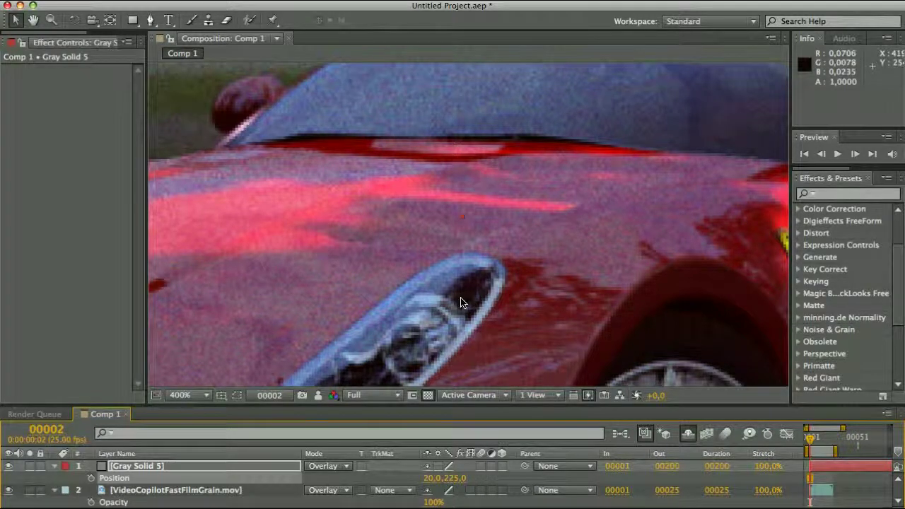
left_click(150, 467)
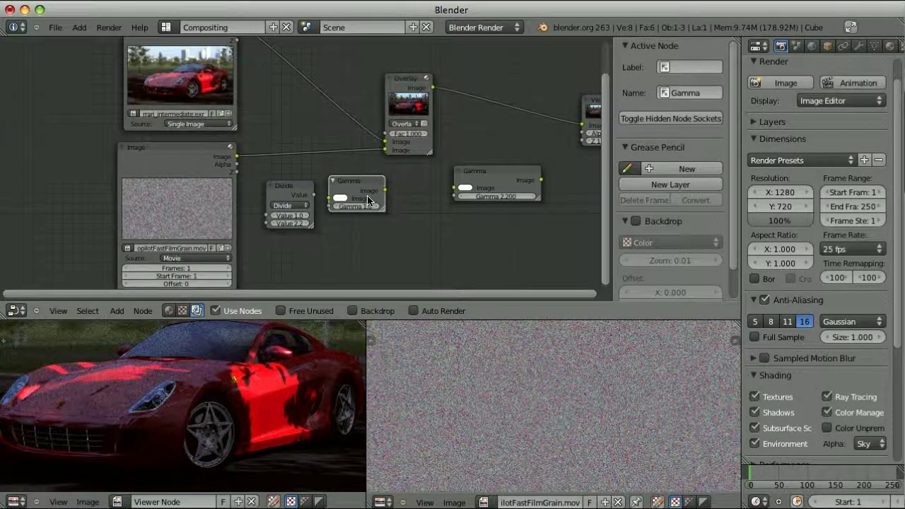
Step: Add Gamma nodes on both Overlay inputs driven by Divide's value, plus Gamma 2.2 after Overlay
left_click_drag(367, 201, 341, 106)
key("shift+d")
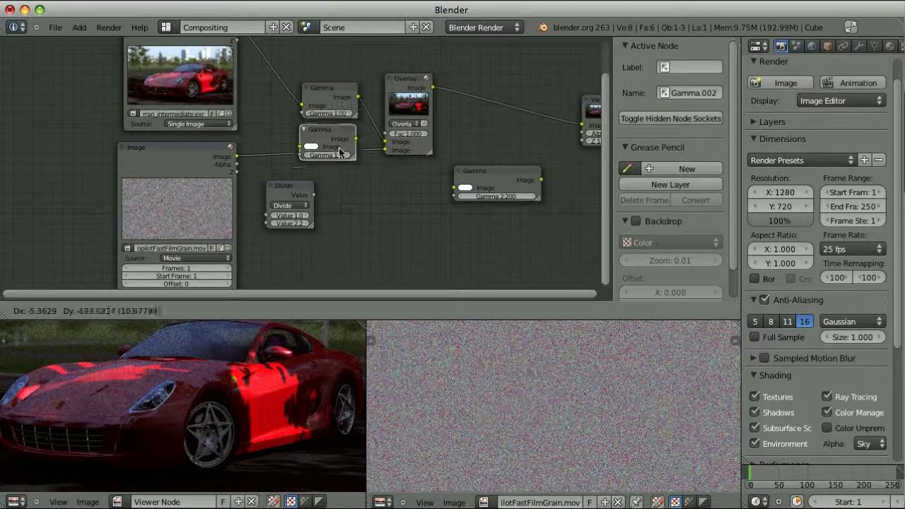
left_click(345, 157)
left_click_drag(290, 190, 302, 114)
left_click(327, 141)
left_click(323, 88)
left_click(492, 175)
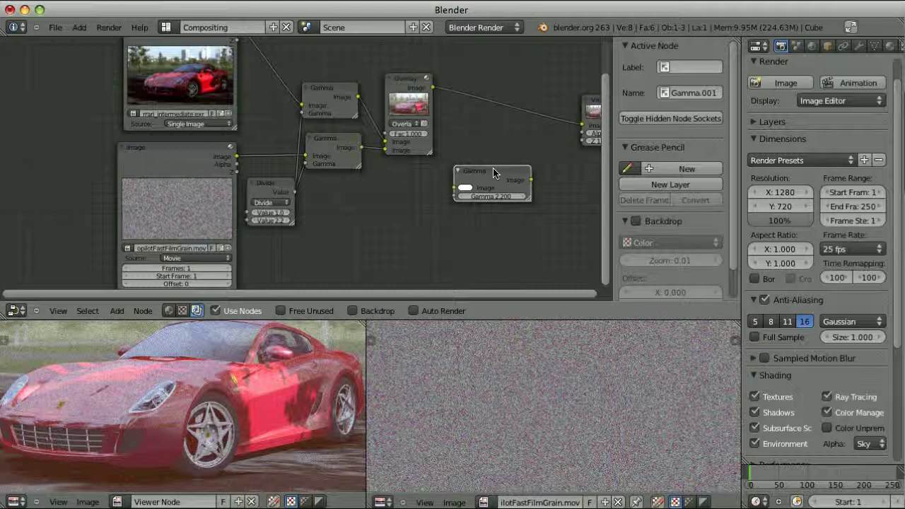
left_click_drag(494, 173, 504, 108)
scroll(512, 244, "down", 1)
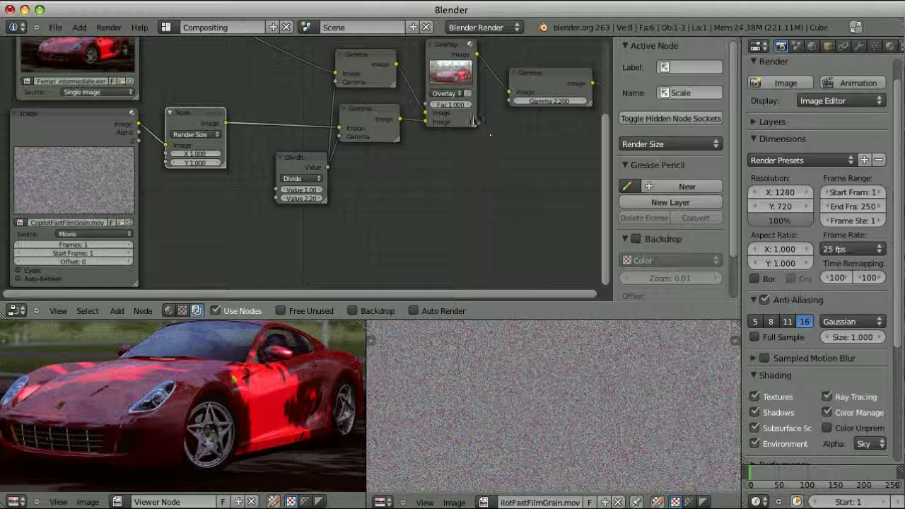
left_click(459, 105)
type("0.5")
key("Return")
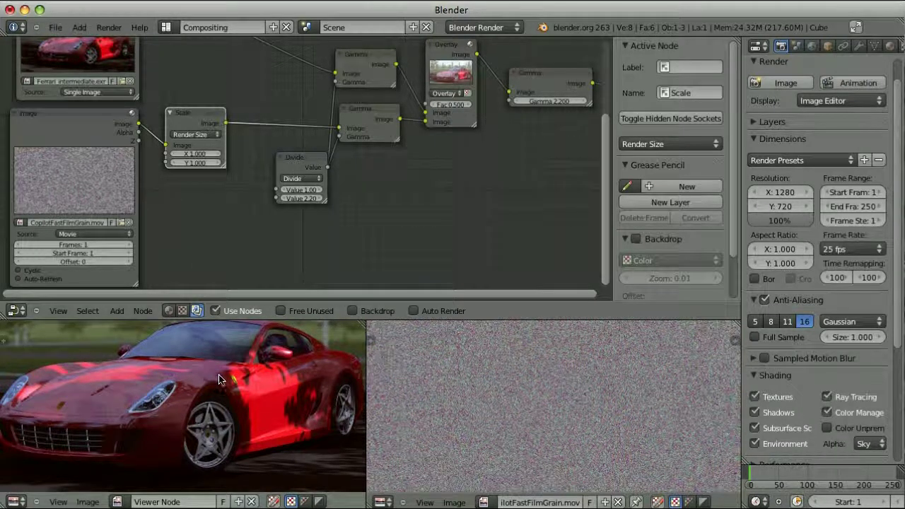
scroll(286, 409, "up", 5)
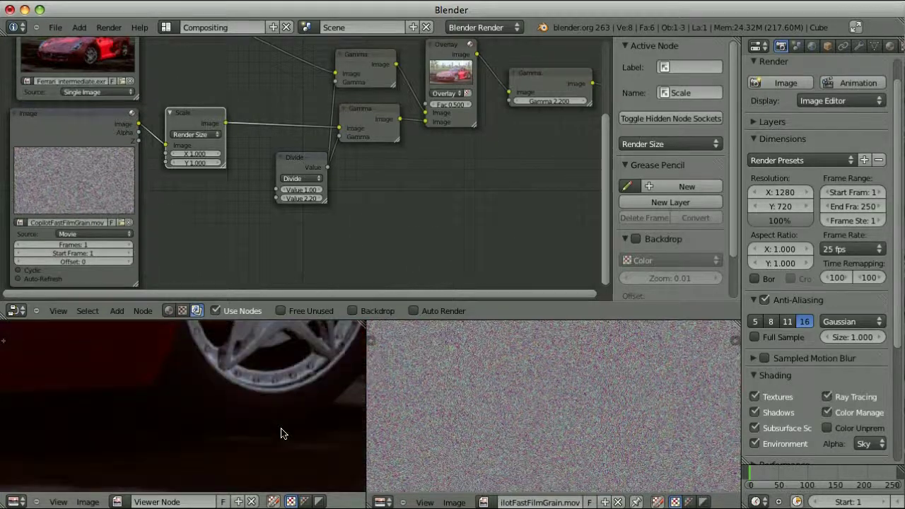
middle_click_drag(281, 434, 219, 414)
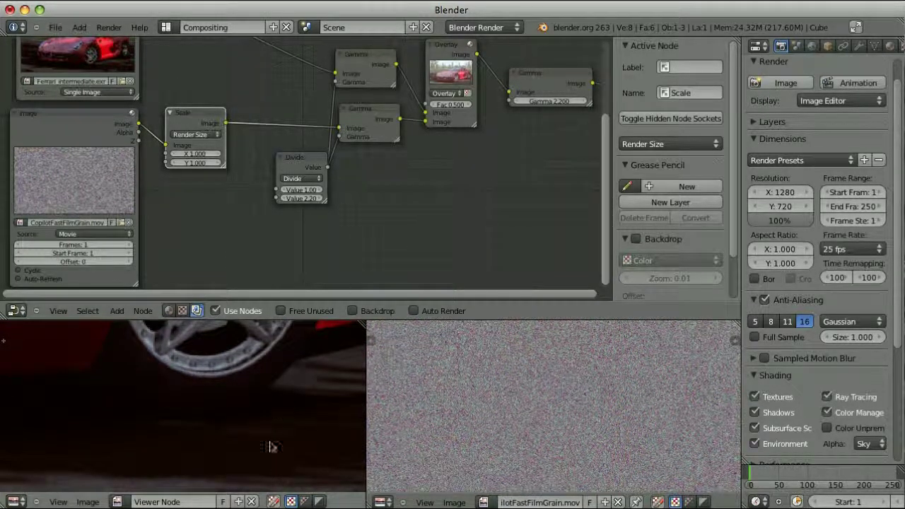
Step: Box-select the right-hand output nodes and move them further right
key("Home")
scroll(475, 171, "down", 3)
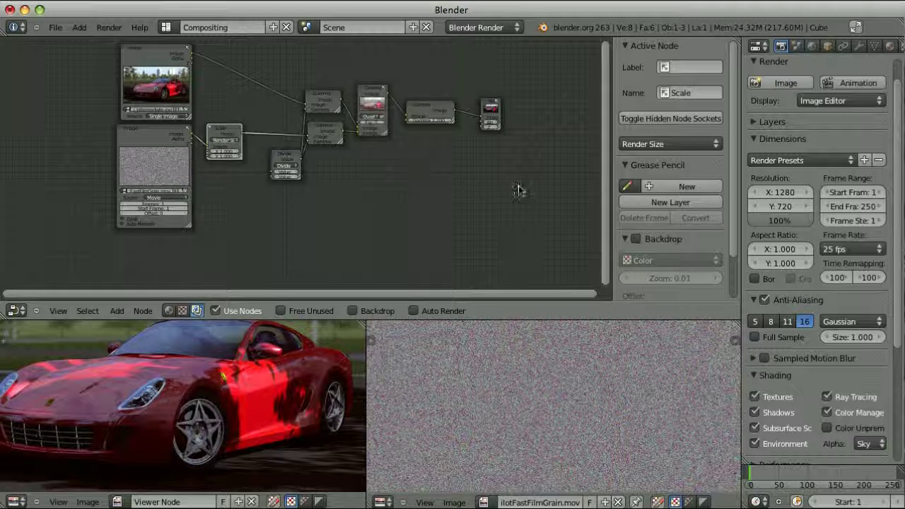
key("b")
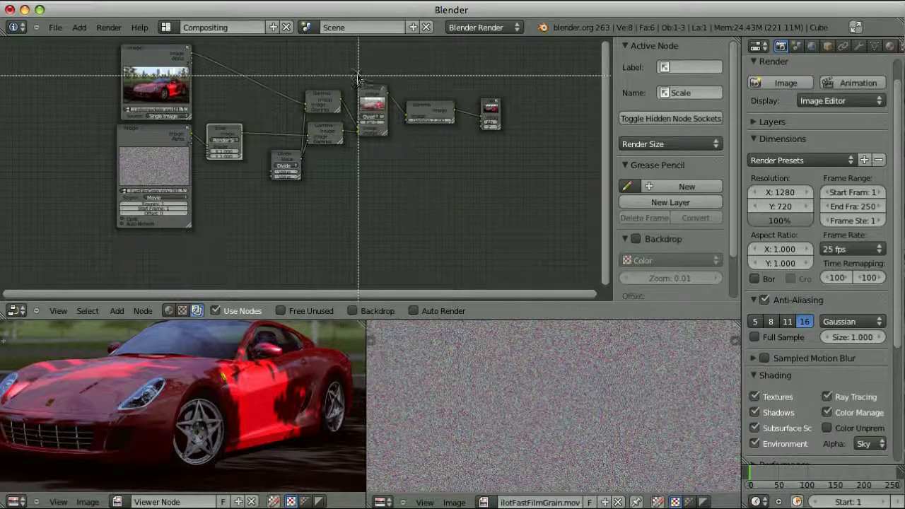
left_click_drag(356, 81, 530, 168)
key("g")
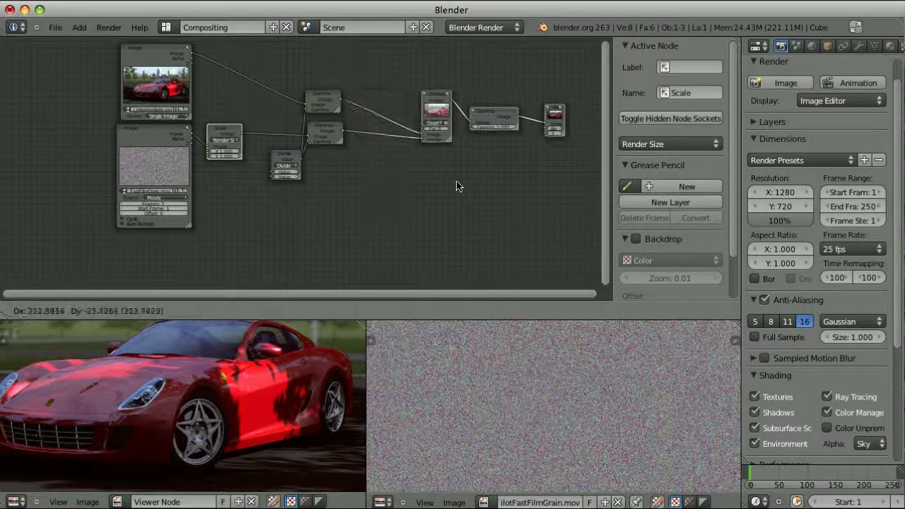
left_click(477, 176)
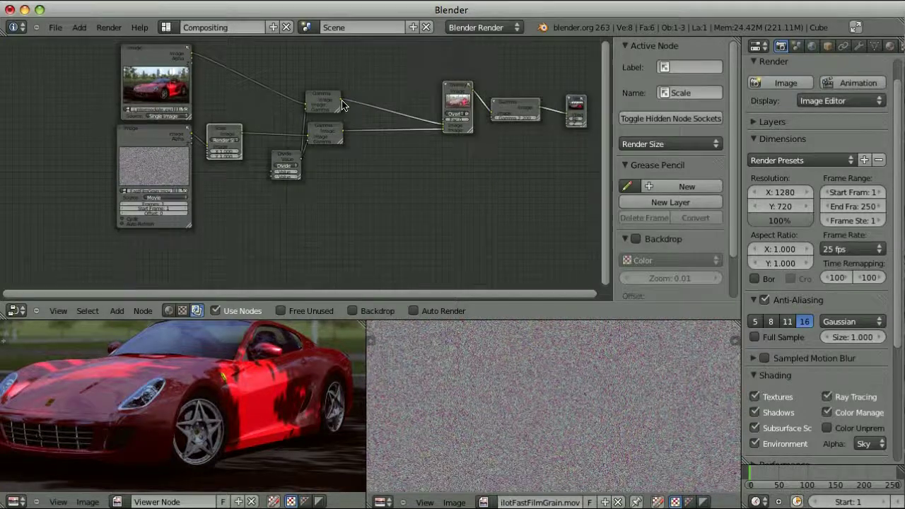
Step: Change the Overlay mix node's blend to Add with a factor of 1.000
scroll(490, 165, "up", 2)
middle_click_drag(396, 212, 280, 247)
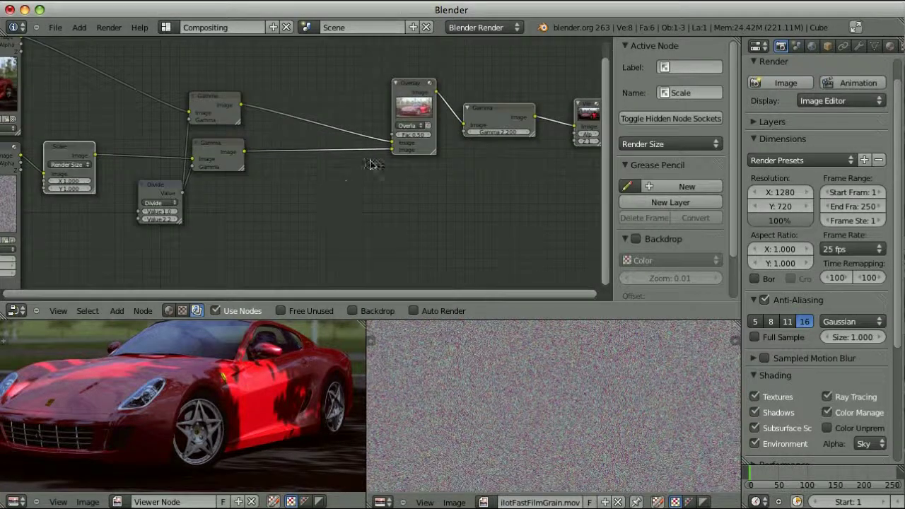
scroll(374, 165, "up", 1)
left_click(438, 116)
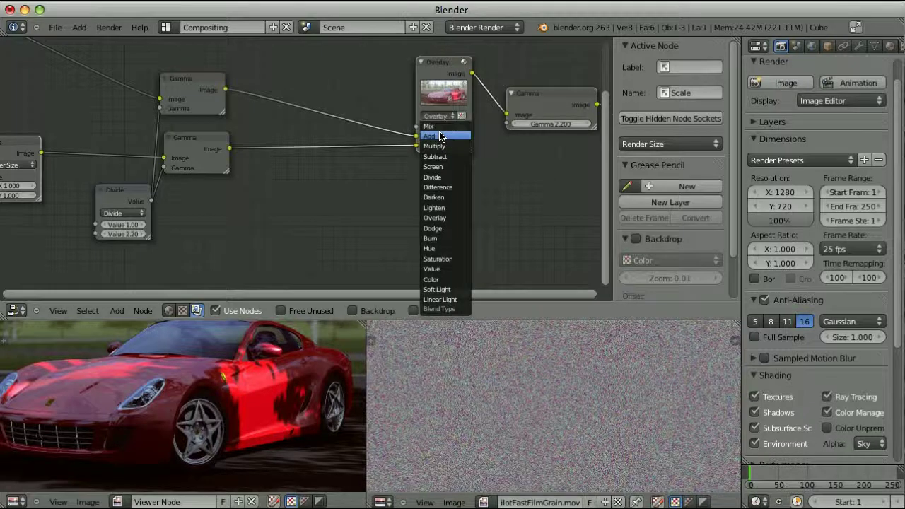
left_click(433, 136)
left_click(452, 129)
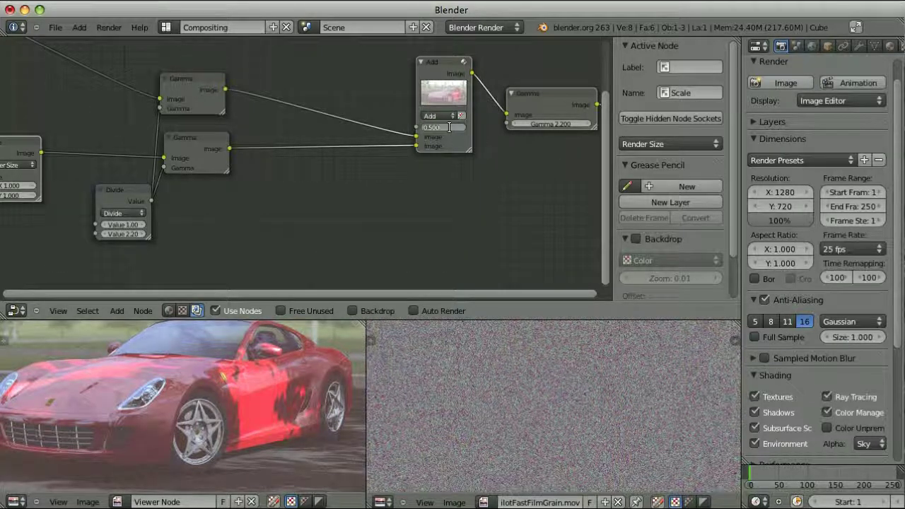
type("1")
key("Return")
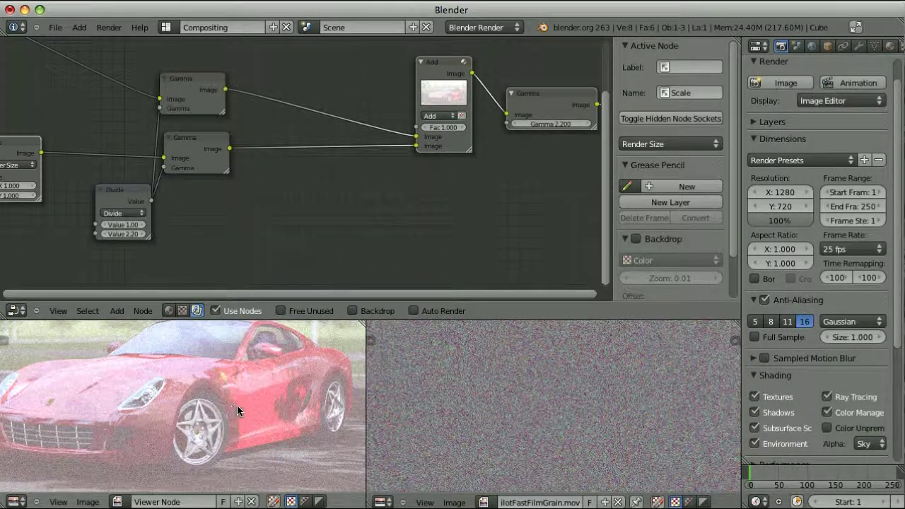
Step: Insert a copy of the Add node on the Gamma→Add link, with white second input and Subtract blend
left_click_drag(432, 68, 429, 70)
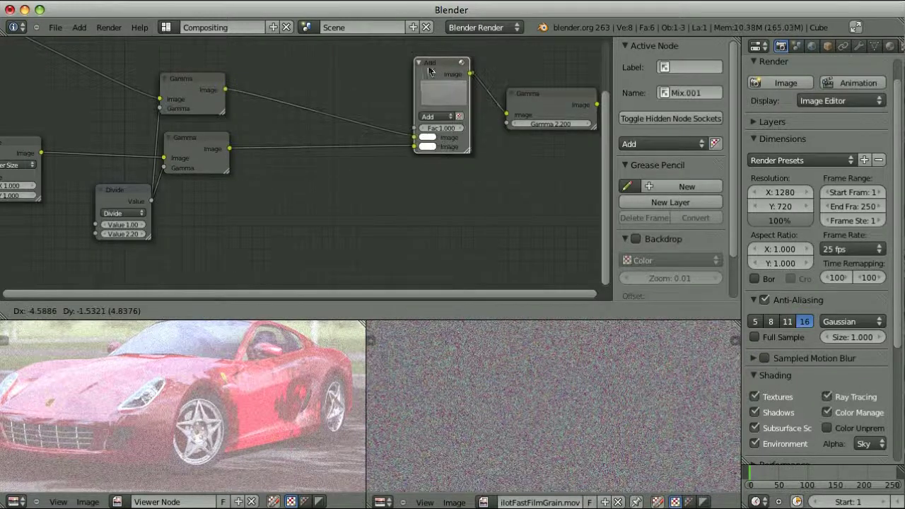
left_click(429, 71)
key("shift+d")
left_click(300, 138)
left_click(298, 218)
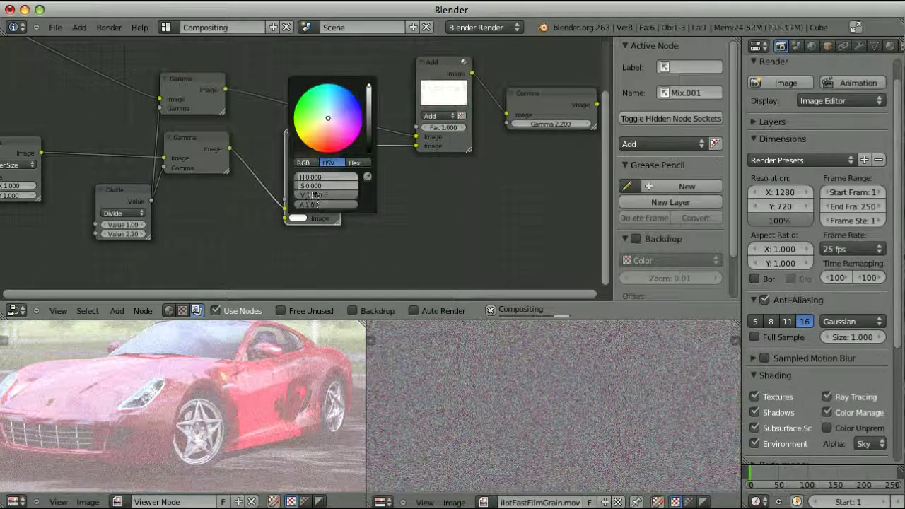
left_click(316, 195)
type("1")
key("Return")
left_click(308, 195)
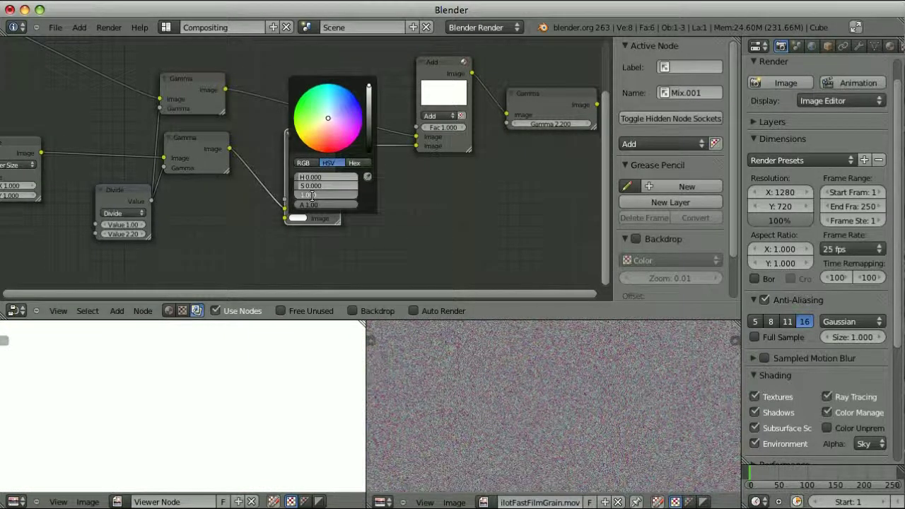
key("Return")
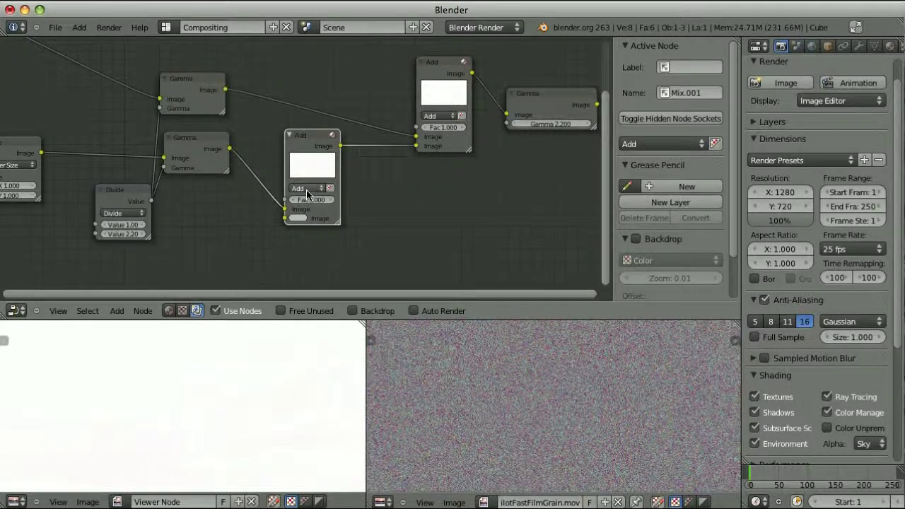
left_click(307, 189)
left_click(311, 231)
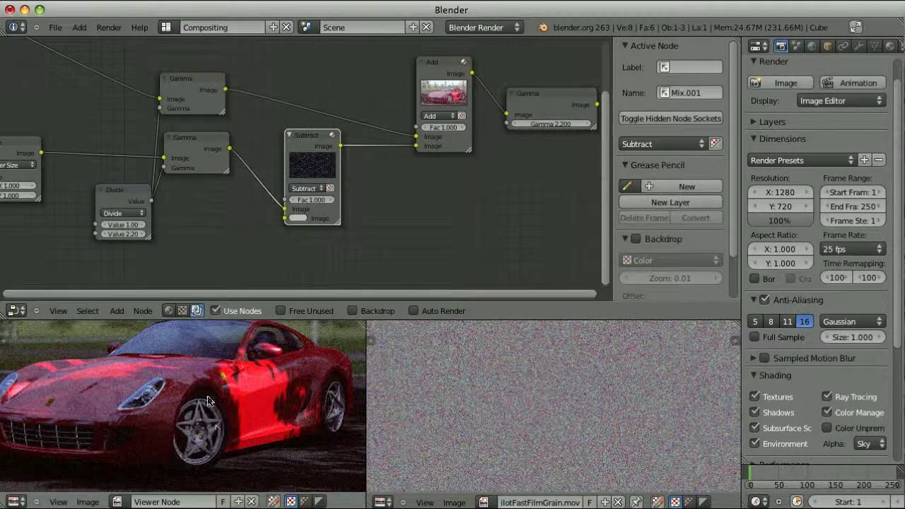
Step: Lower the Add node's factor and preview the Subtract, Add and final Gamma results
left_click(454, 127)
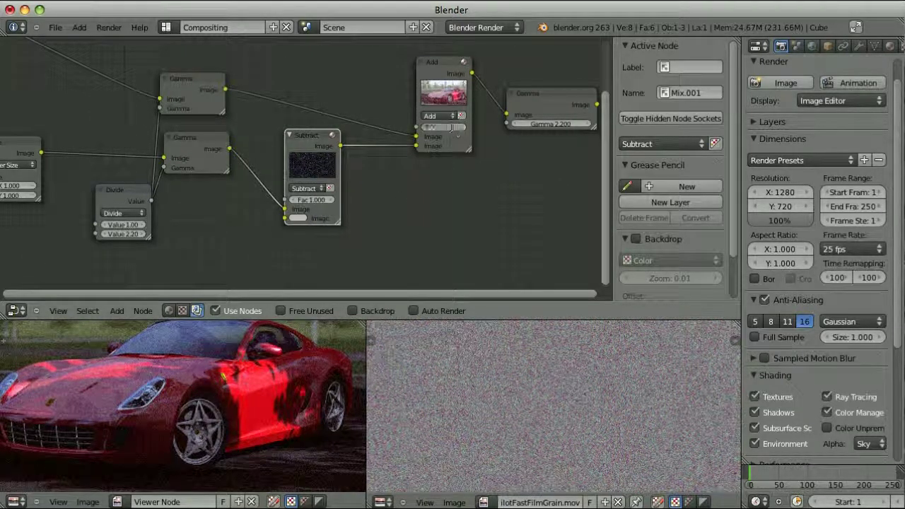
type("0.300")
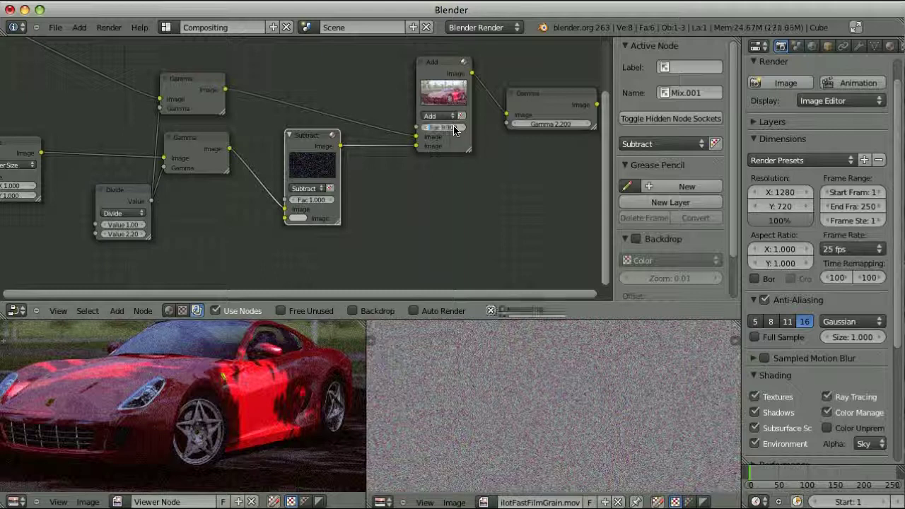
key("Return")
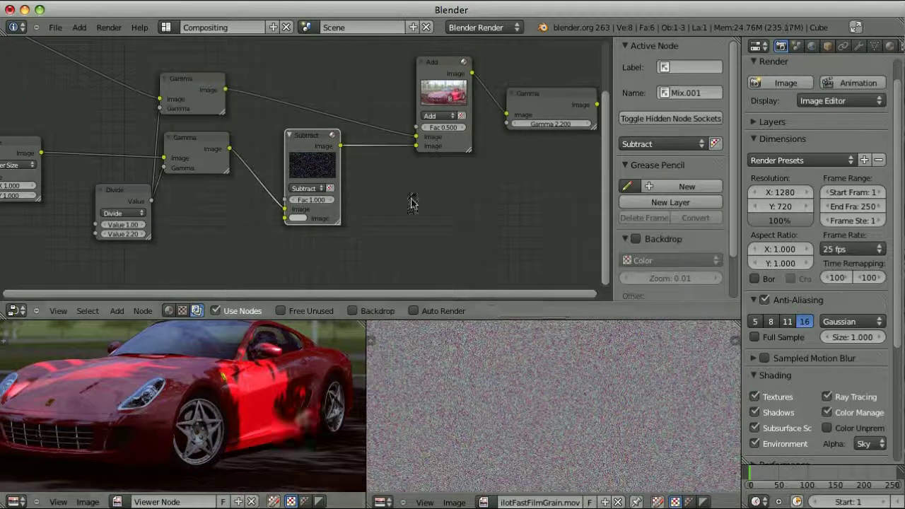
scroll(414, 204, "down", 3)
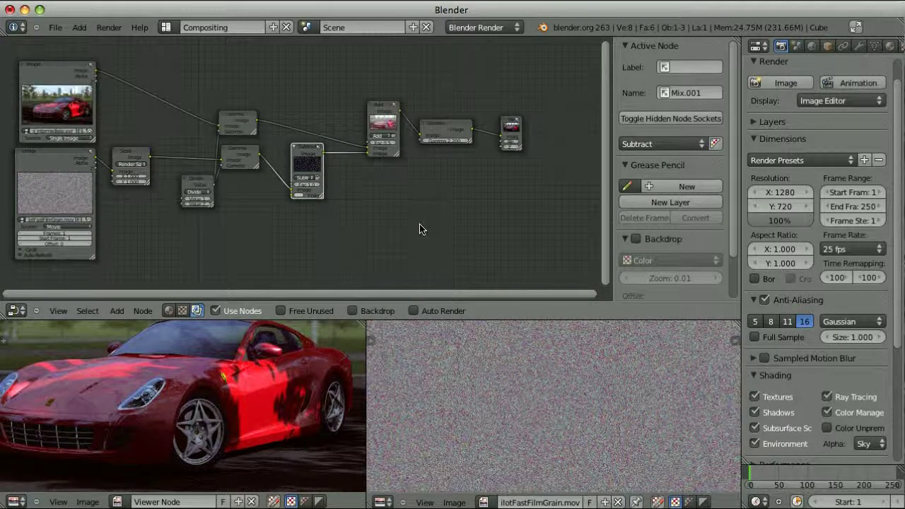
scroll(419, 228, "up", 3)
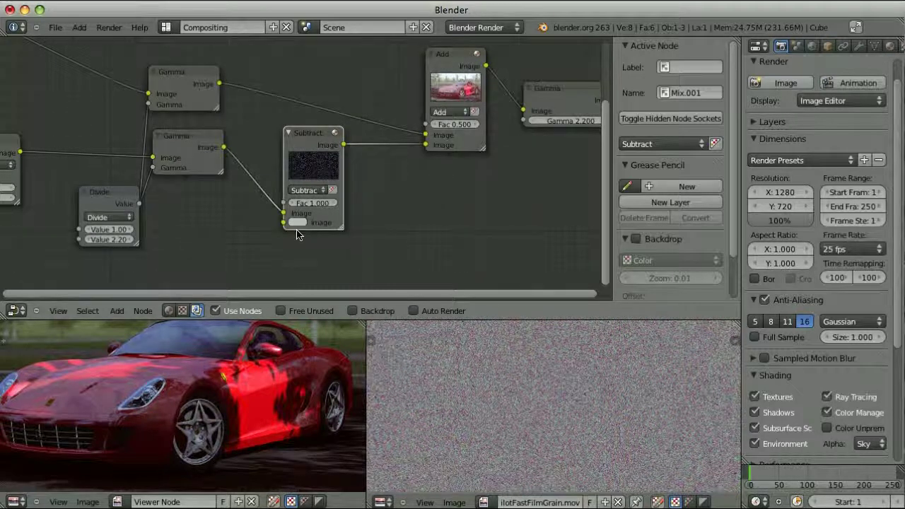
left_click(306, 136, "ctrl+shift")
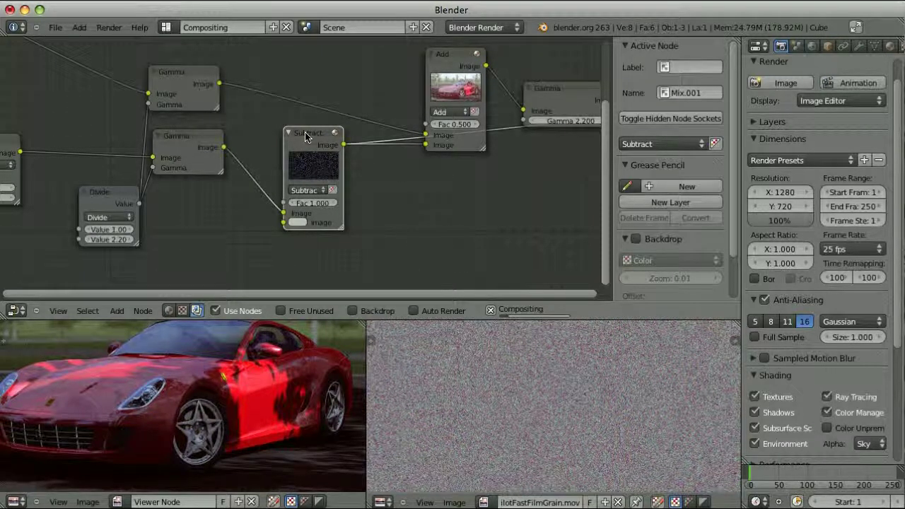
mouse_move(216, 418)
left_mouse_down()
mouse_move(229, 427)
mouse_move(229, 416)
left_mouse_up()
left_click(452, 58, "ctrl+shift")
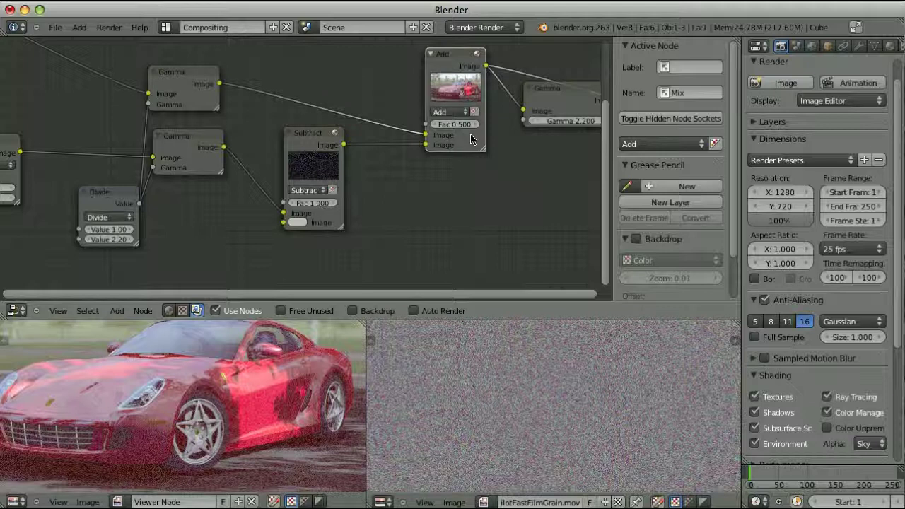
left_click(555, 96, "ctrl+shift")
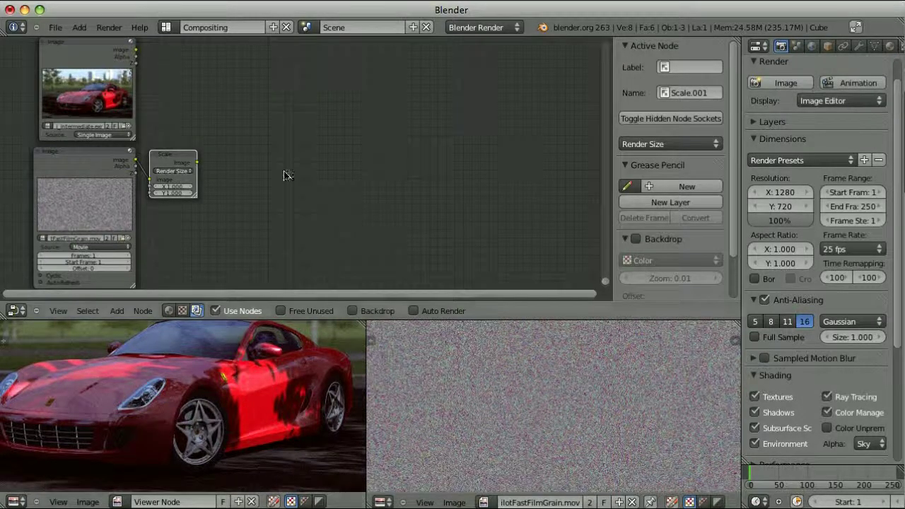
Step: Add a Mix node set to Add combining the Ferrari image with the scaled grain, and view it
key("shift+a")
left_click(345, 122)
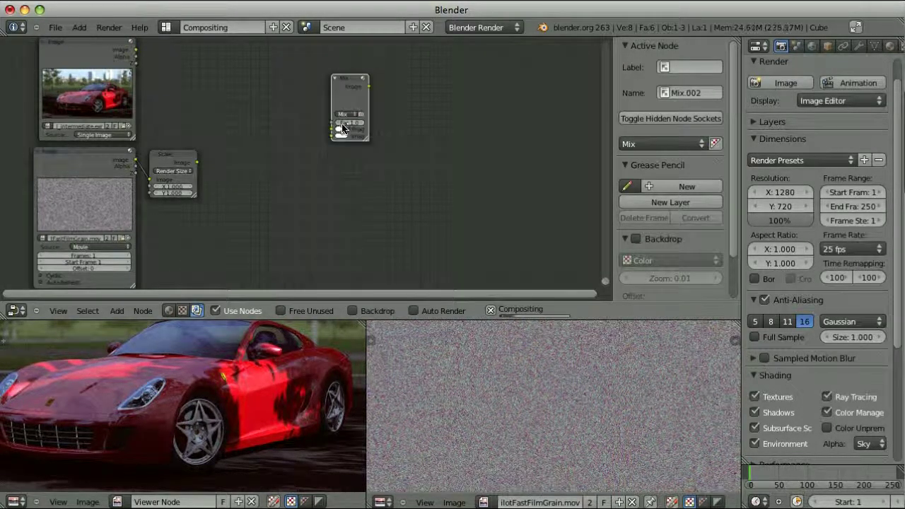
left_click(344, 115)
left_click(346, 124)
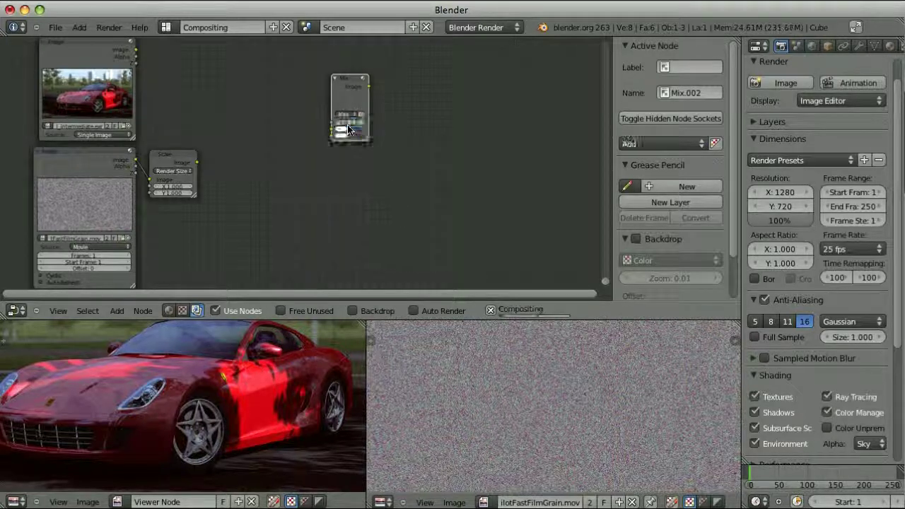
left_click_drag(334, 130, 134, 50)
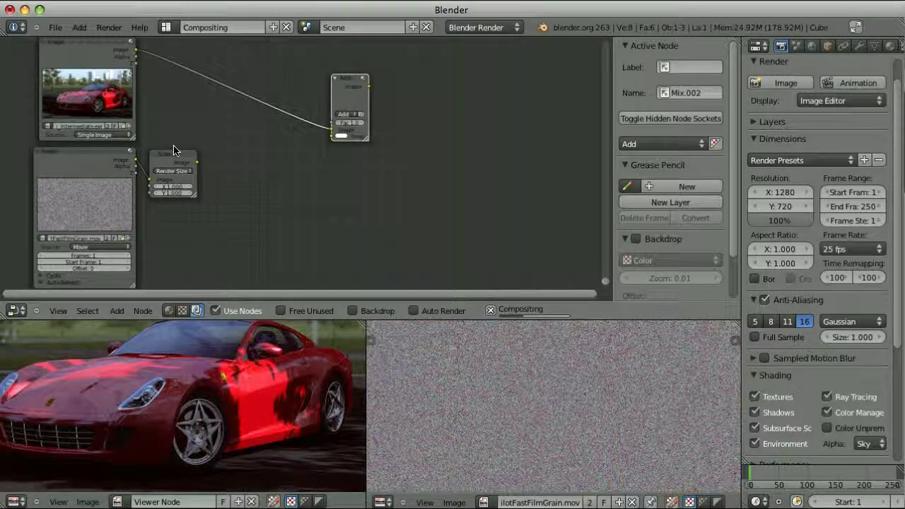
left_click_drag(196, 162, 333, 136)
left_click(343, 84, "ctrl+shift")
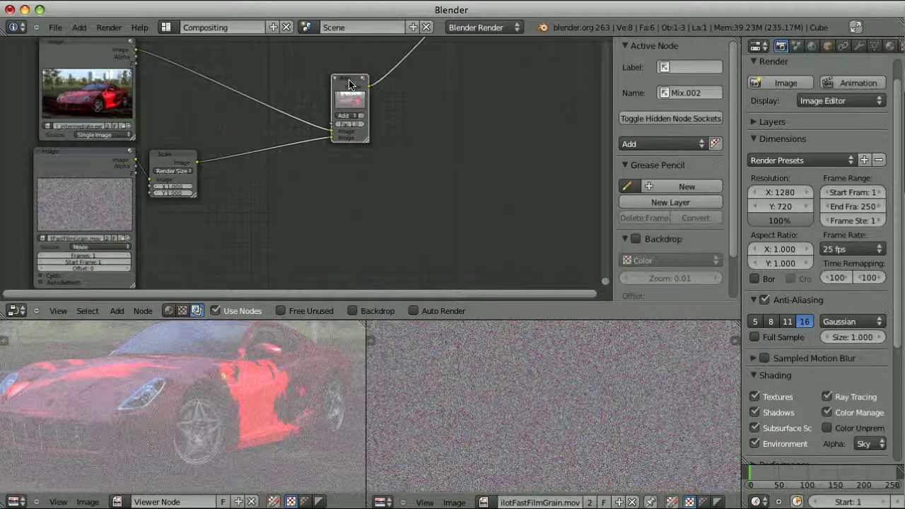
Step: Duplicate the Add node onto the Scale-to-Add link and switch its blend to Subtract
key("shift+d")
left_click(280, 142)
scroll(309, 201, "up", 1)
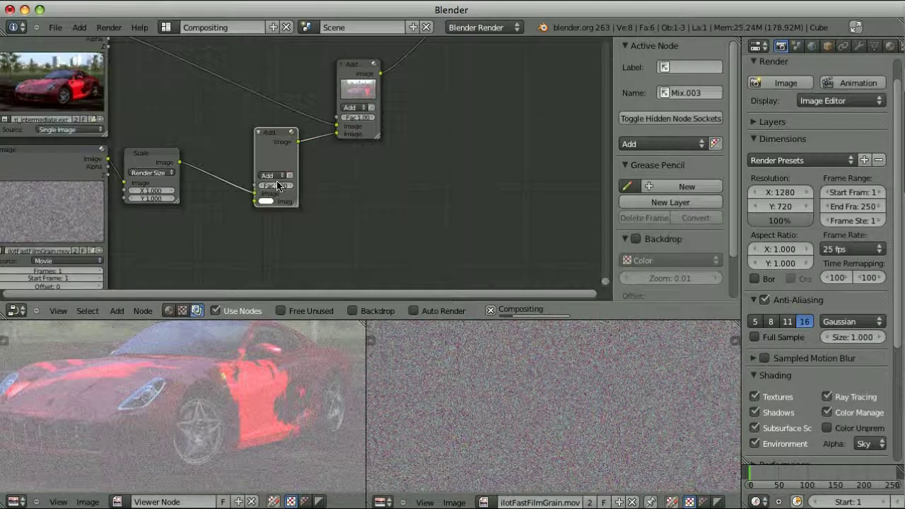
left_click(283, 175)
left_click(287, 210)
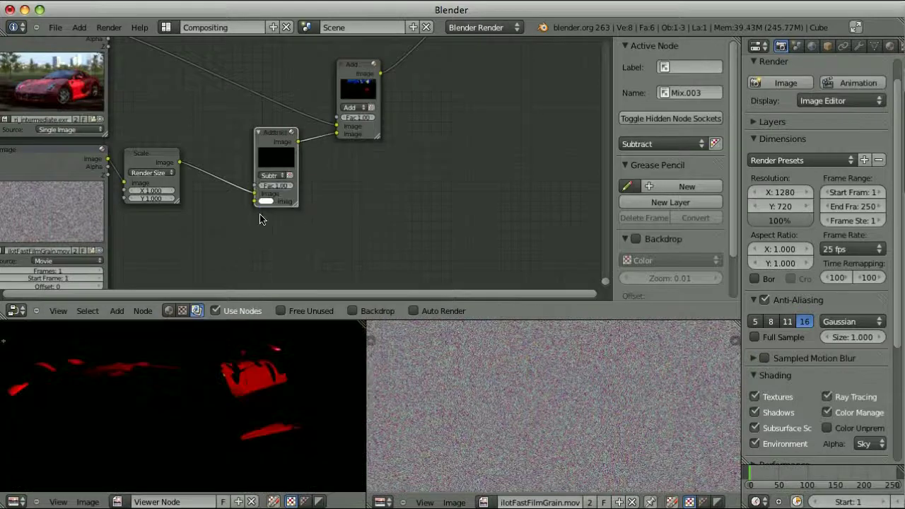
Step: Set the Subtract node's second colour to a 0.5 grey
left_click(266, 203)
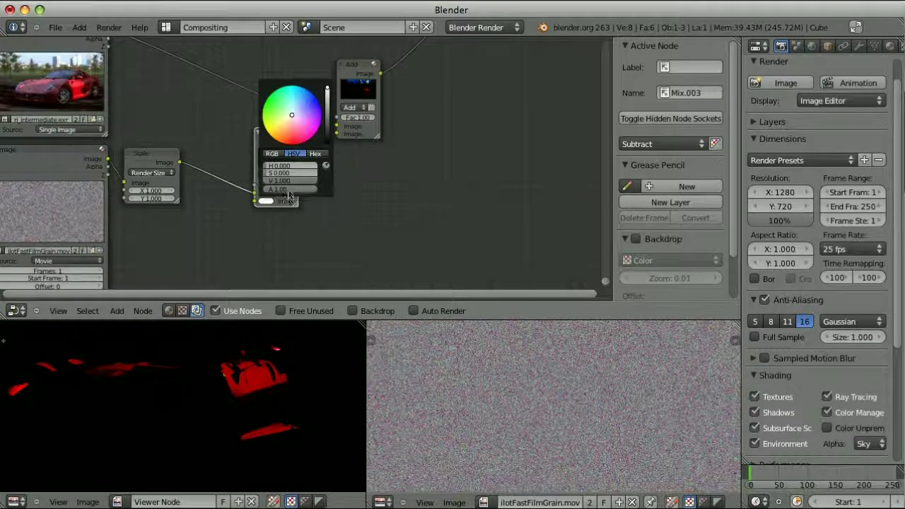
left_click(288, 181)
type("0.5")
key("Return")
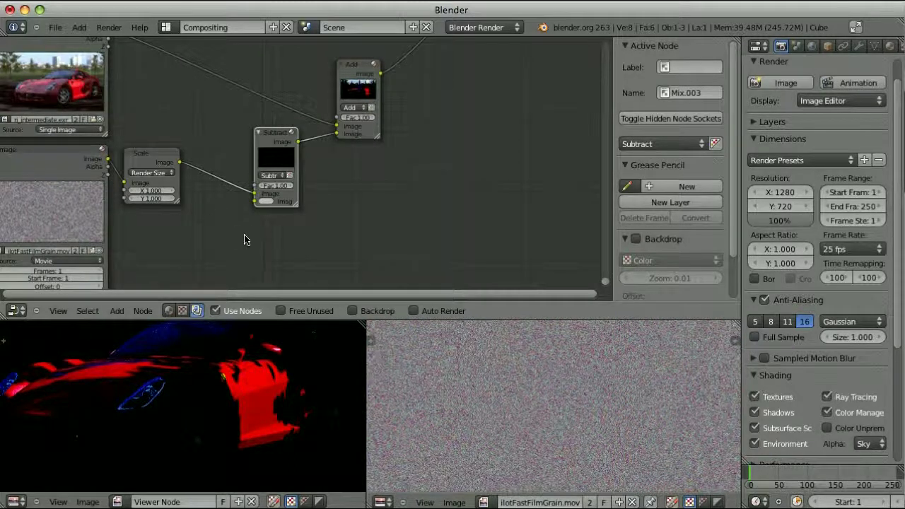
Step: Add a Gamma node below the Scale node and set its gamma to 2.2
key("shift+a")
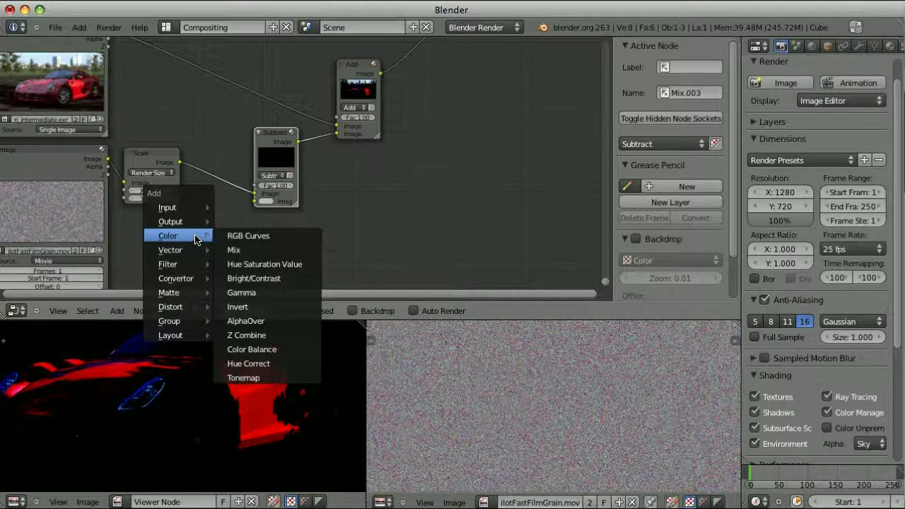
left_click(241, 292)
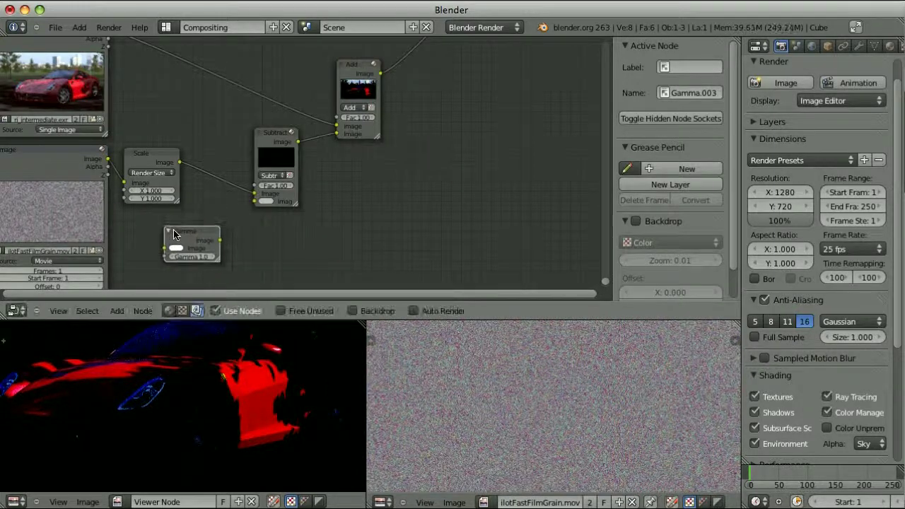
left_click(174, 235)
left_click(176, 248)
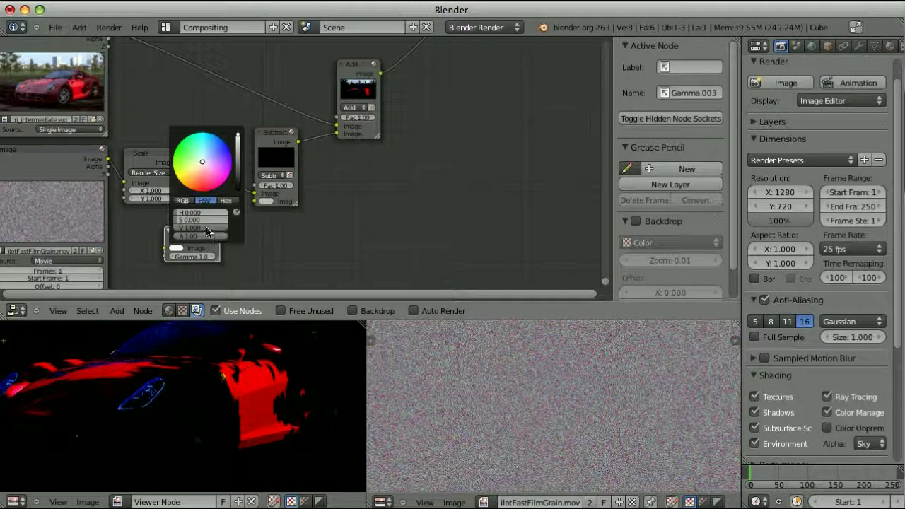
left_click(206, 256)
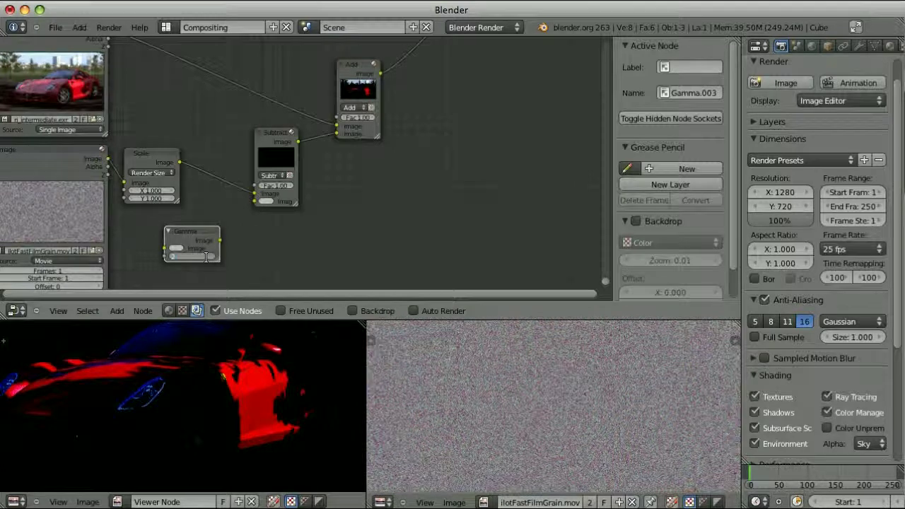
type("2.2")
key("Return")
left_click_drag(207, 235, 256, 202)
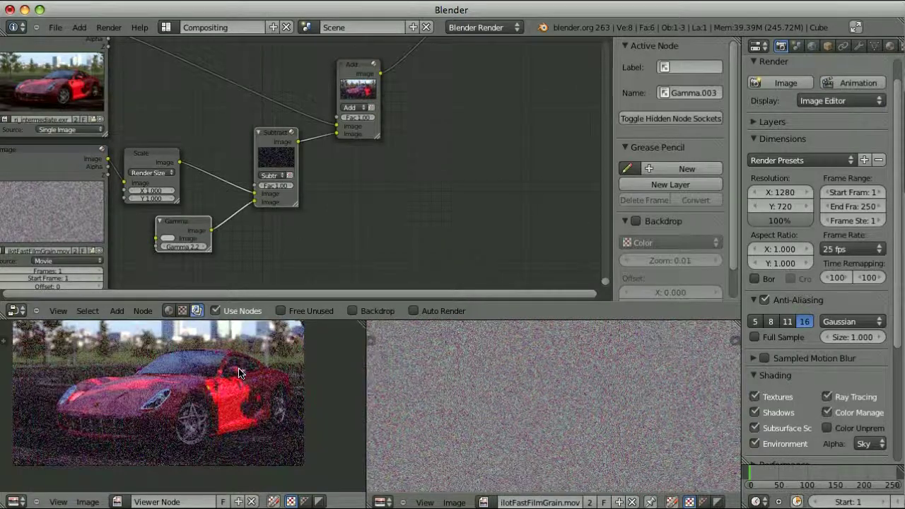
Step: Set the Add node's factor to 0.20
scroll(372, 177, "up", 1)
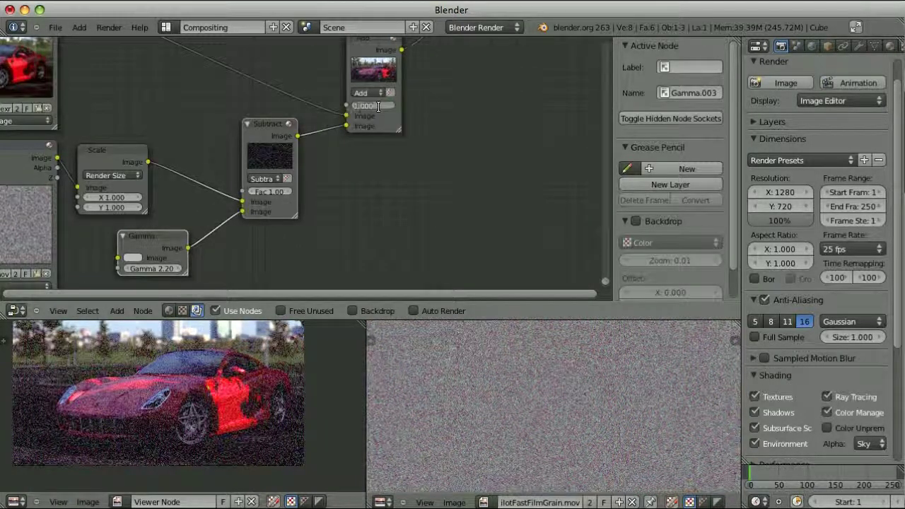
type("0.2")
key("Return")
scroll(379, 110, "down", 2)
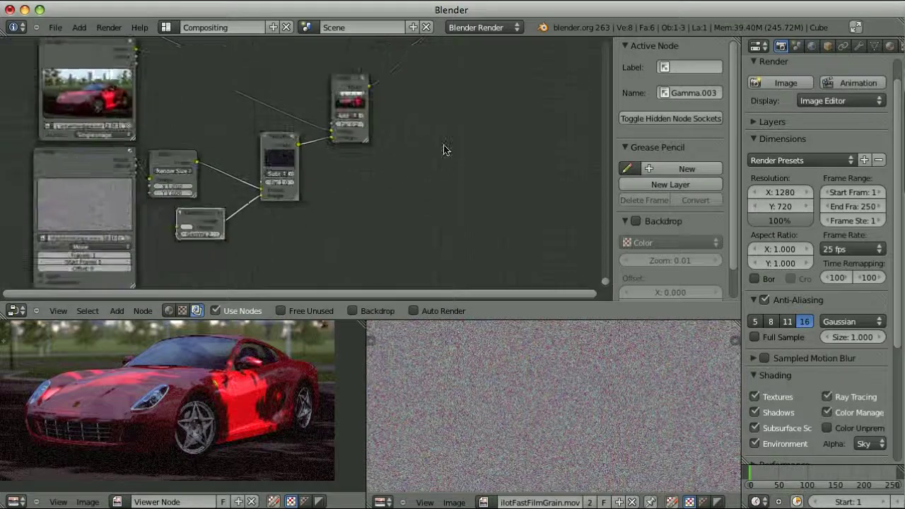
Step: Box-select the Subtract and Add nodes and move them further right
key("b")
left_click_drag(260, 207, 422, 78)
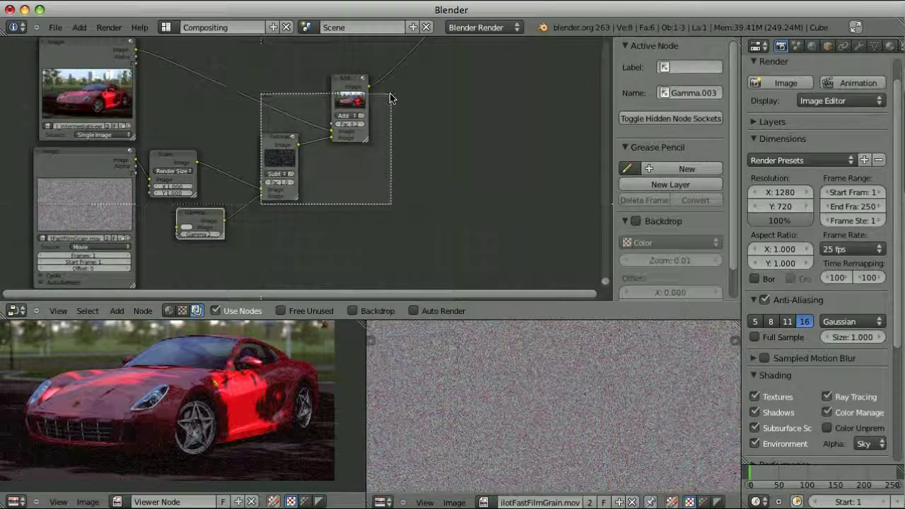
key("g")
left_click(558, 73)
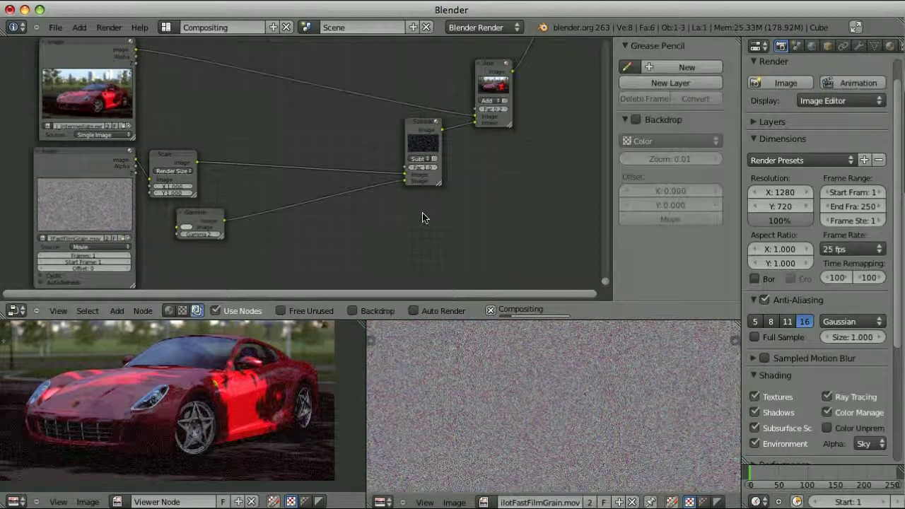
Step: Add an RGB to BW node right of Scale and a Mix node left of Subtract
key("shift+a")
mouse_move(411, 219)
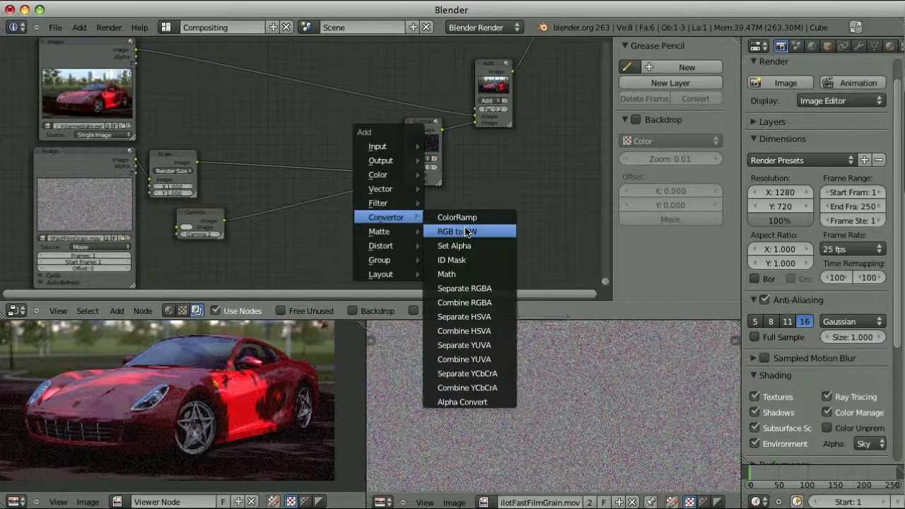
left_click(459, 230)
left_click(266, 131)
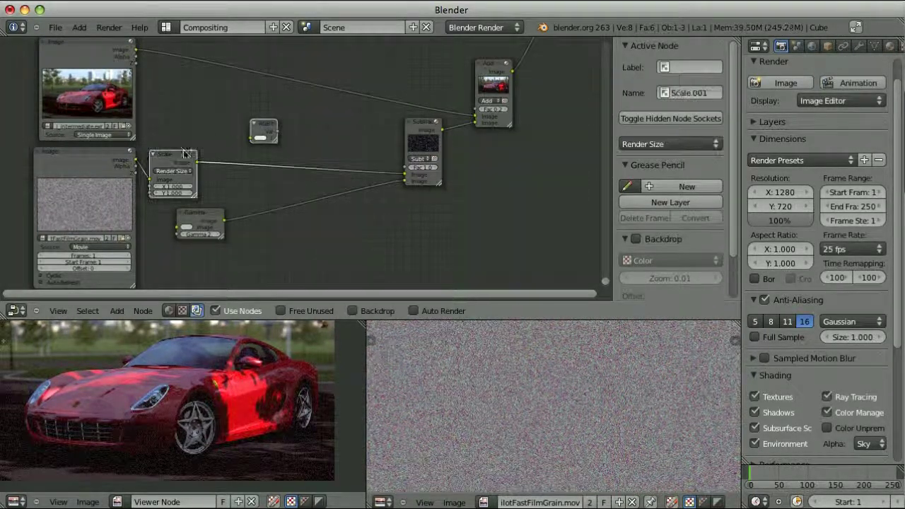
key("shift+a")
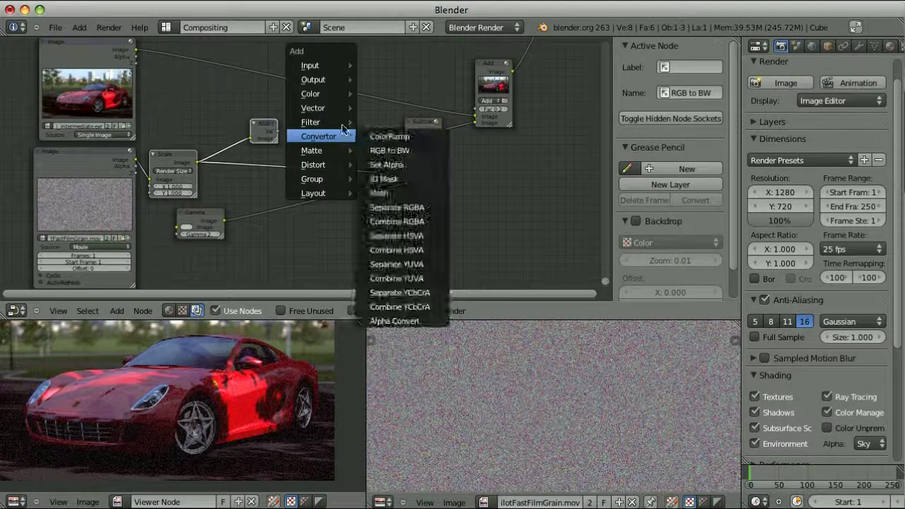
mouse_move(311, 93)
left_click(377, 106)
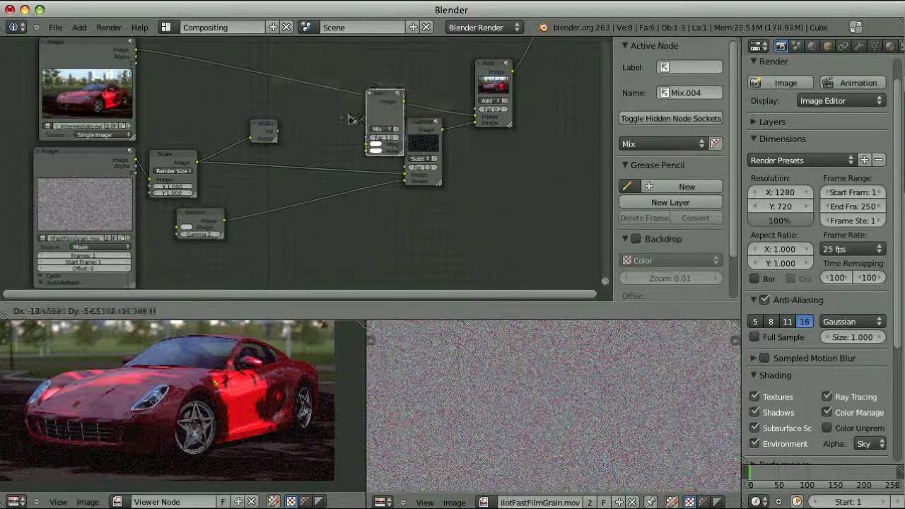
left_click(289, 124)
Step: Wire RGB to BW and the scaled grain into Mix, Mix into Subtract, factor 0.40
left_click_drag(277, 132, 309, 147)
left_click_drag(197, 162, 309, 153)
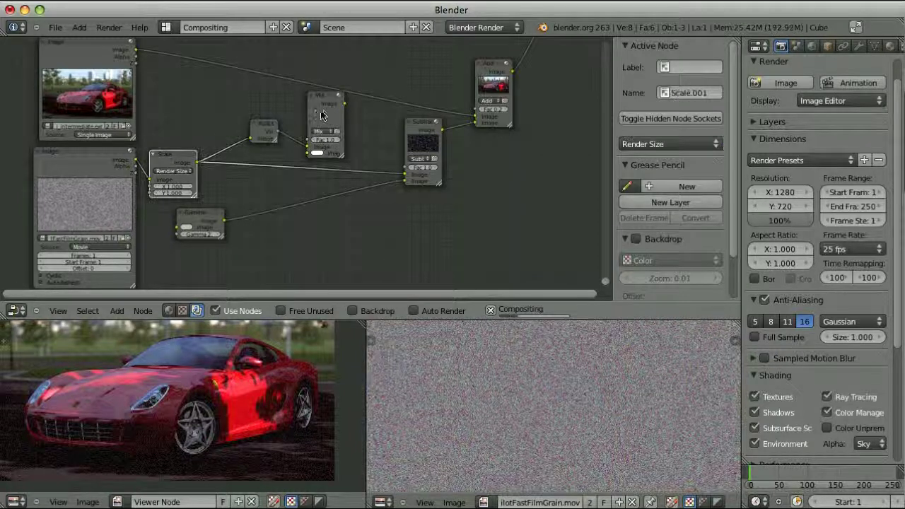
left_click(324, 110)
left_click_drag(323, 109, 315, 115)
left_click(421, 129)
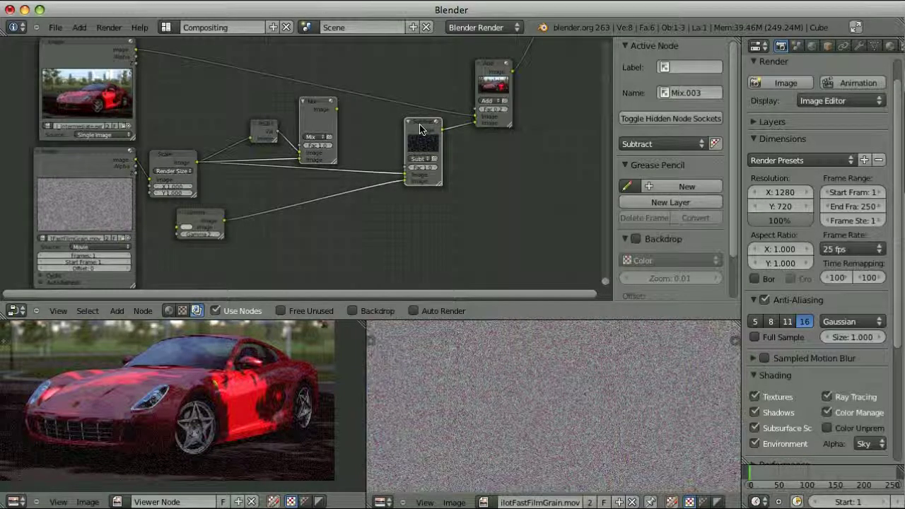
key("f")
scroll(329, 148, "up", 2)
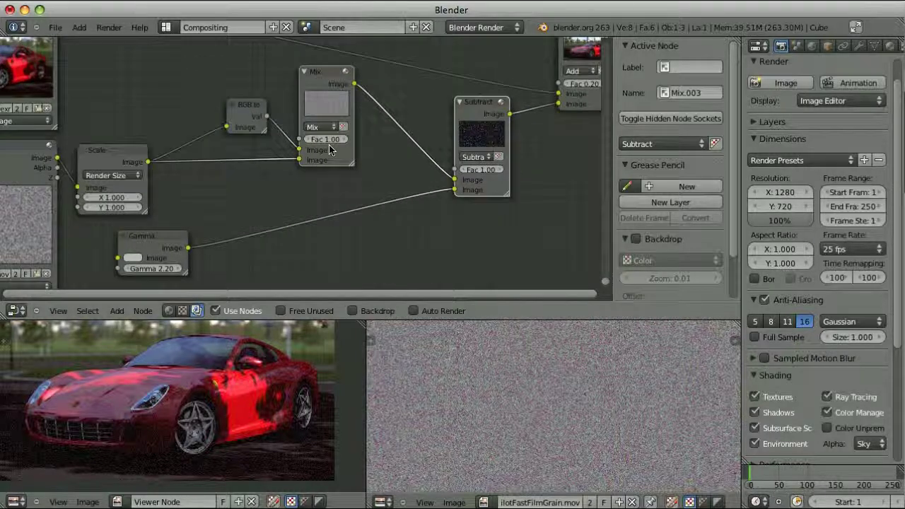
left_click_drag(335, 146, 305, 146)
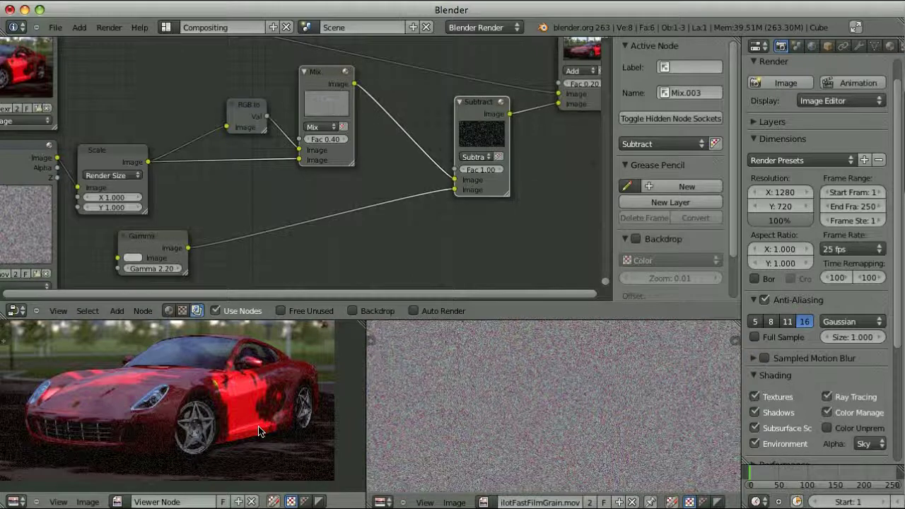
Step: Insert a collapsed Blur node on the link between Mix and Subtract
scroll(259, 431, "up", 2)
middle_click_drag(258, 432, 188, 367)
scroll(444, 254, "up", 1)
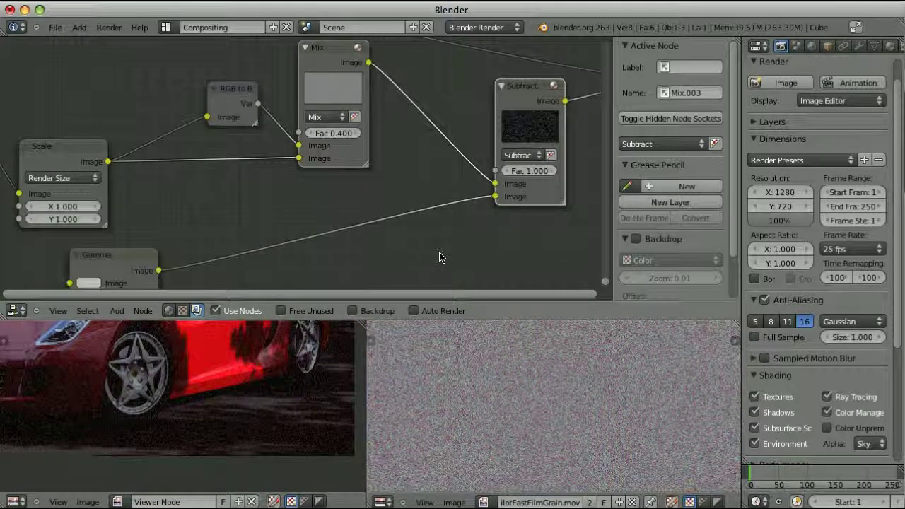
key("shift+a")
mouse_move(414, 277)
left_click(466, 297)
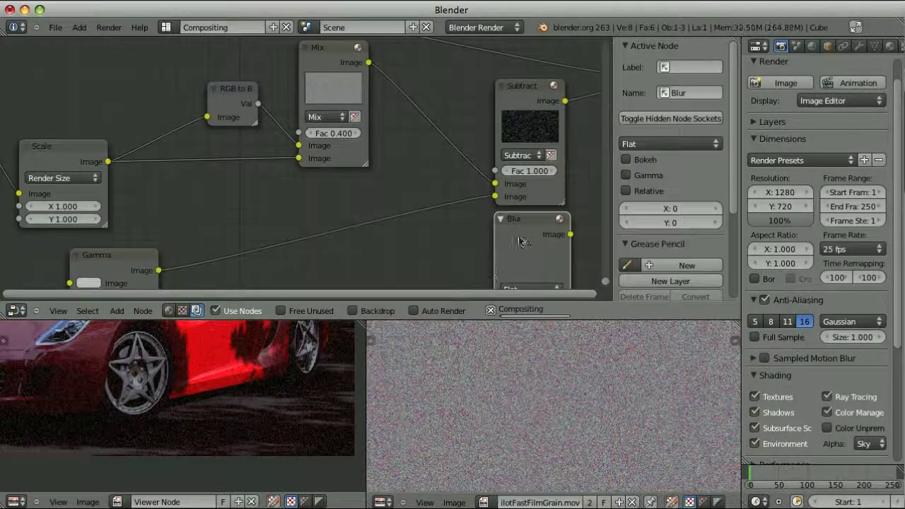
key("h")
left_click(435, 126)
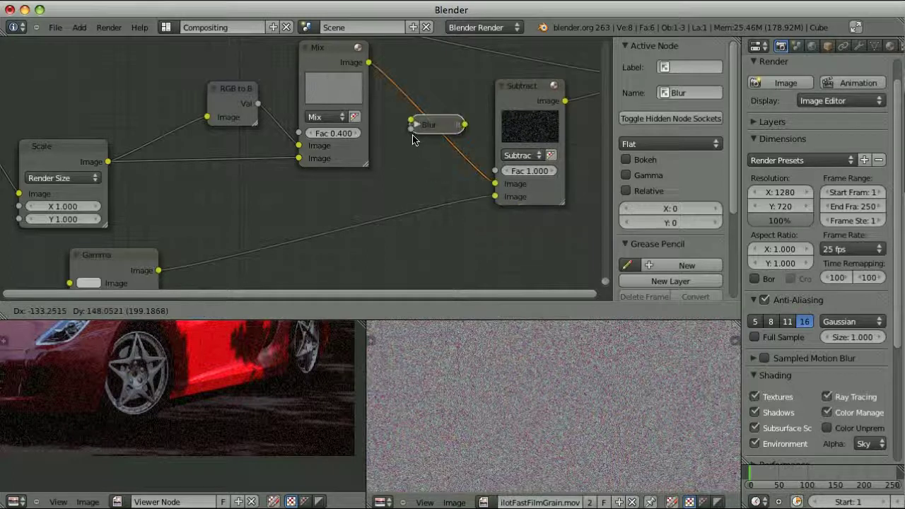
Step: Set the blur type to Fast Gaussian with X and Y size 1
left_click(668, 145)
left_click(657, 236)
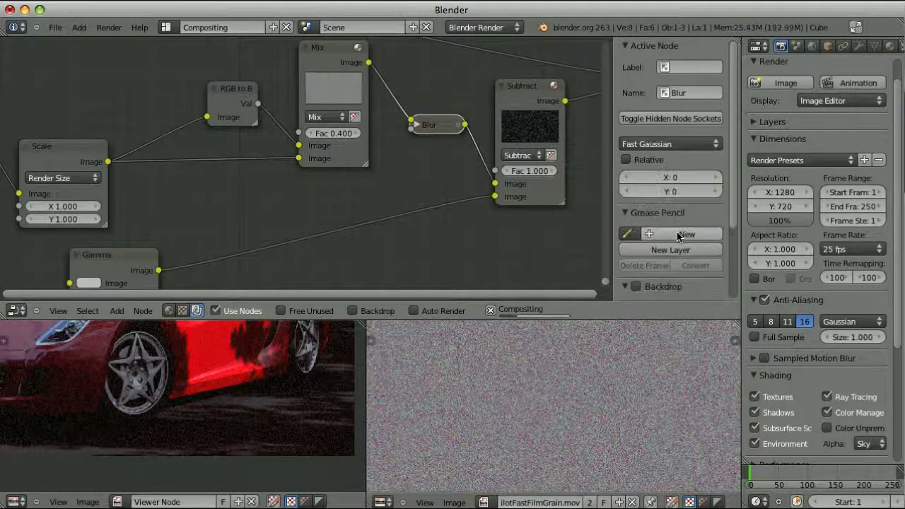
left_click(677, 177)
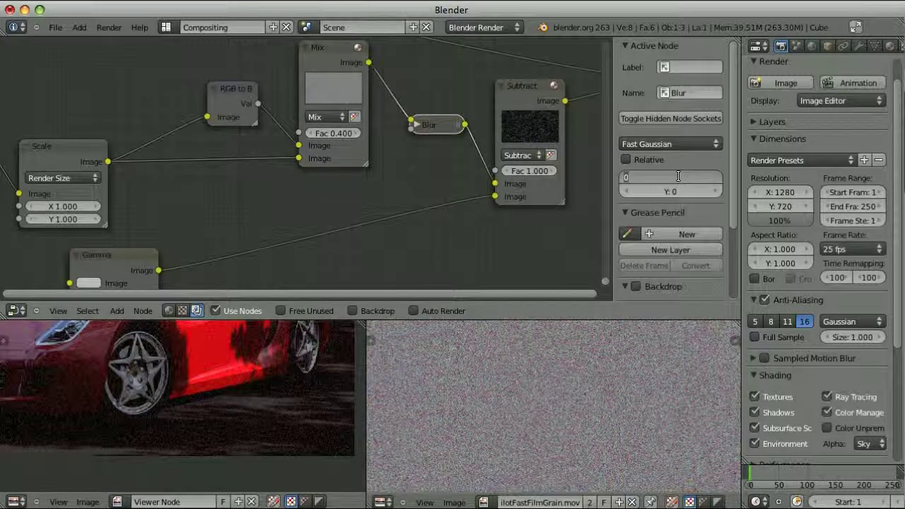
type("1")
key("Tab")
type("1")
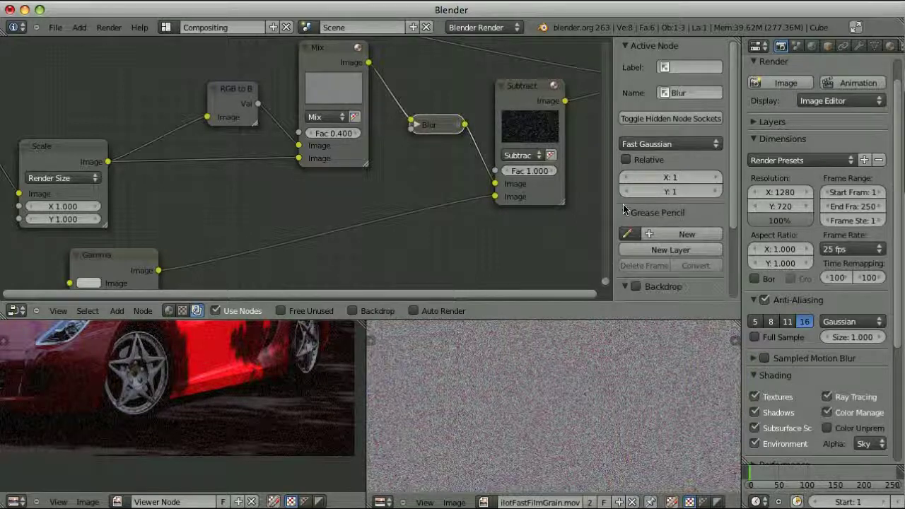
key("Return")
left_click(673, 178)
key("Tab")
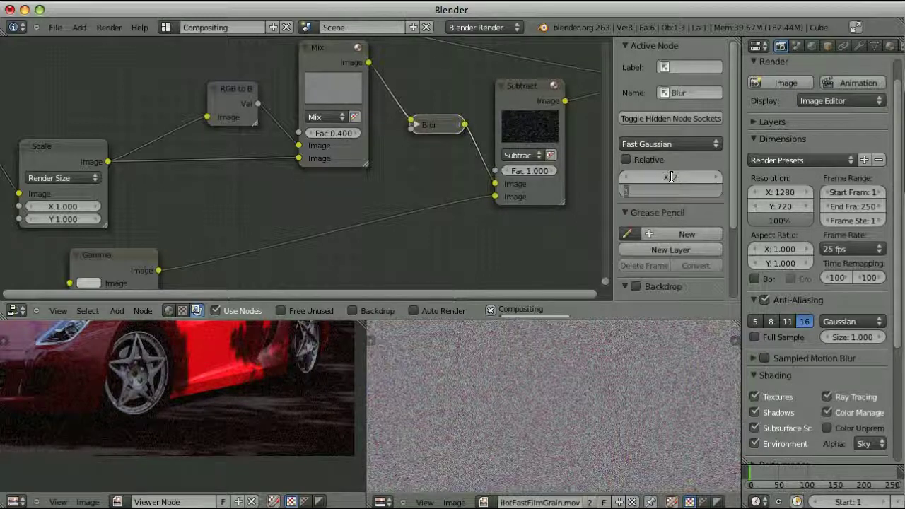